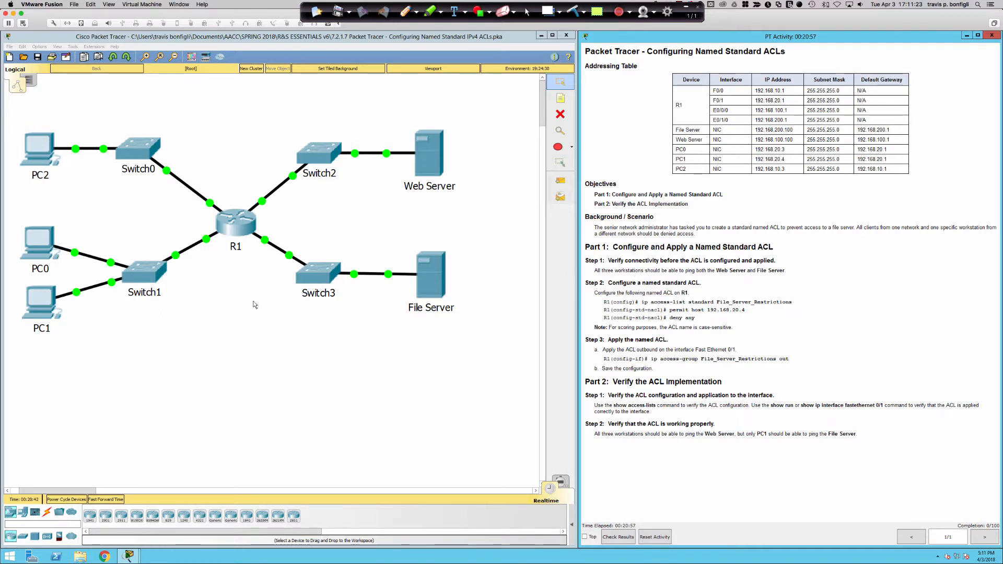
Step: Open PC1's command prompt and ping the Web Server at 192.168.100.100
left_click(45, 303)
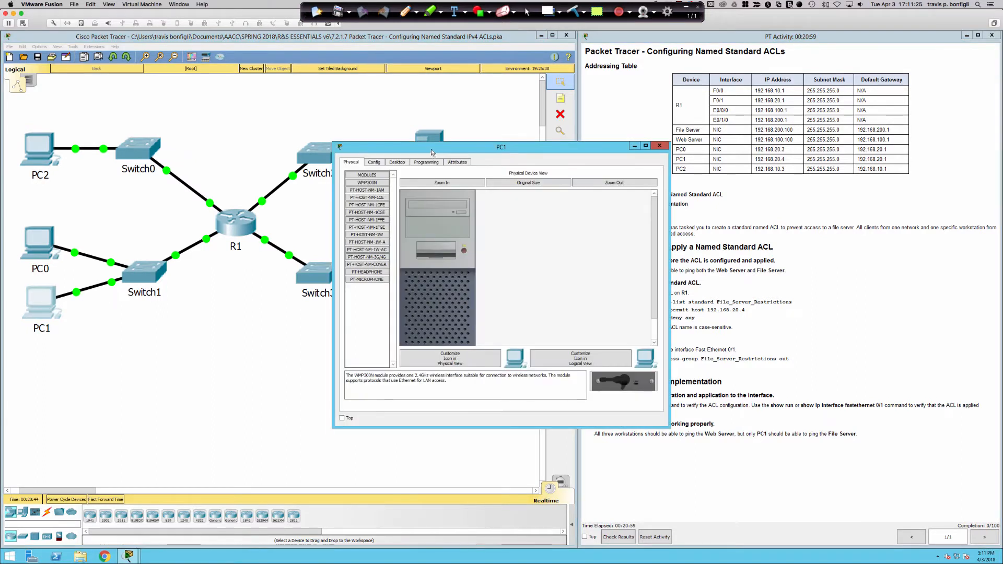
left_click_drag(432, 149, 151, 289)
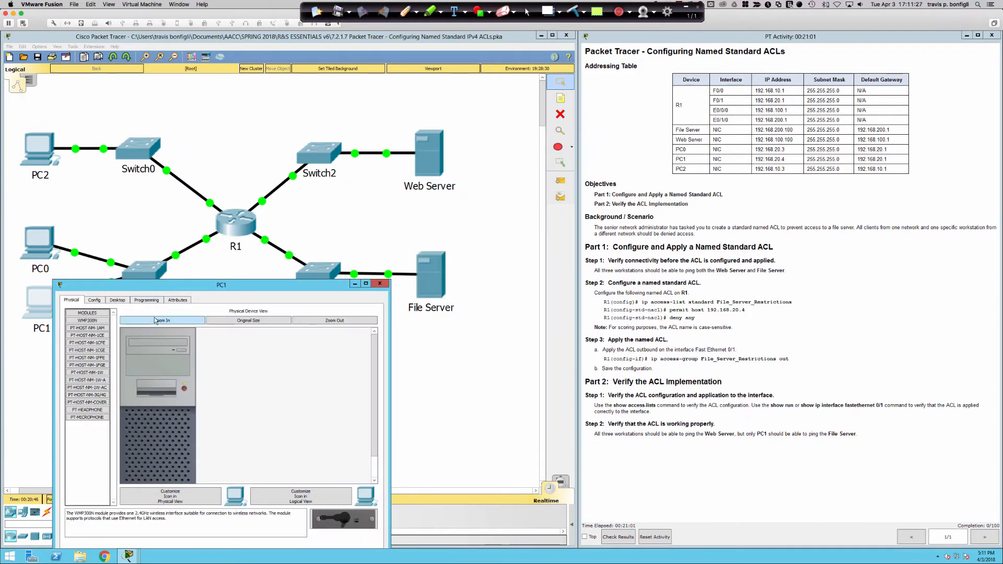
left_click(118, 300)
left_click(274, 330)
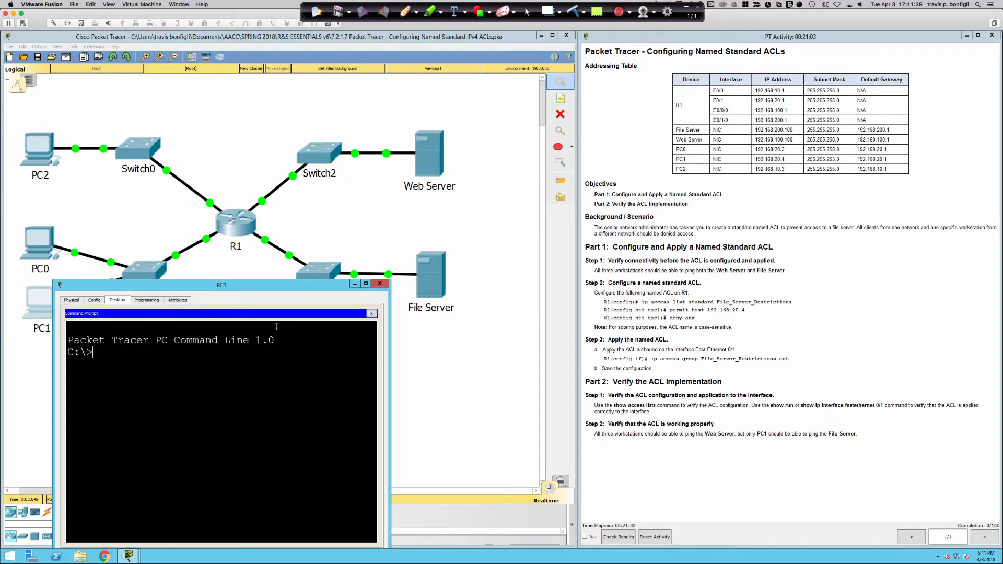
key("Return")
key("Return")
key("Return")
type("ping 192.168.")
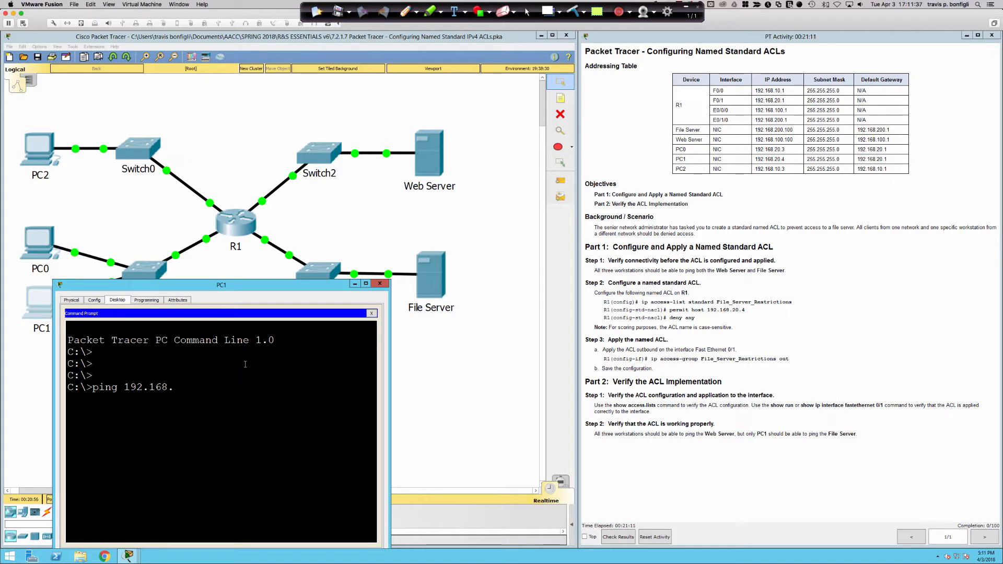
type("100.100")
key("Return")
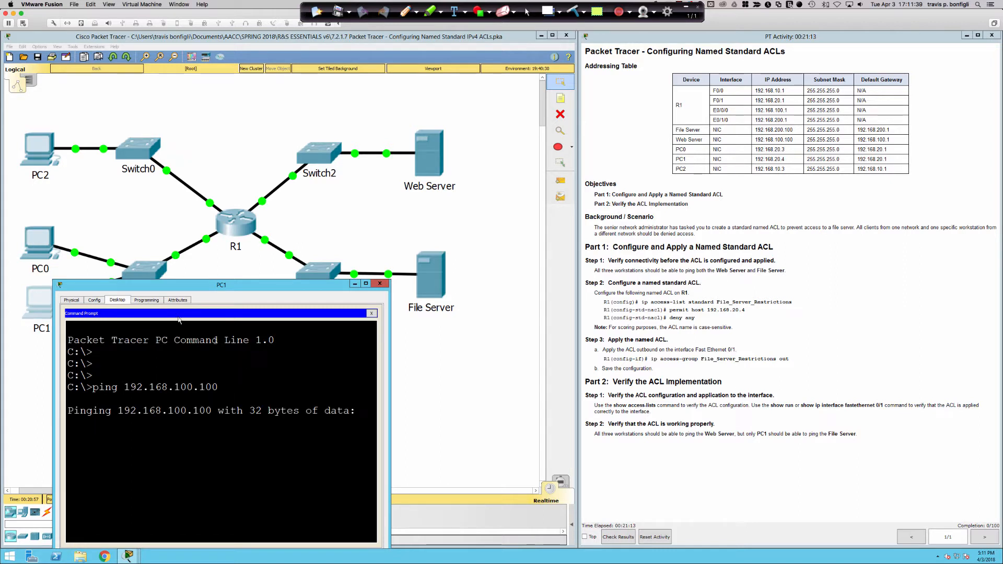
Step: Open PC0's command prompt beside the PC1 window and ping the Web Server at 192.168.100.100
left_click(27, 231)
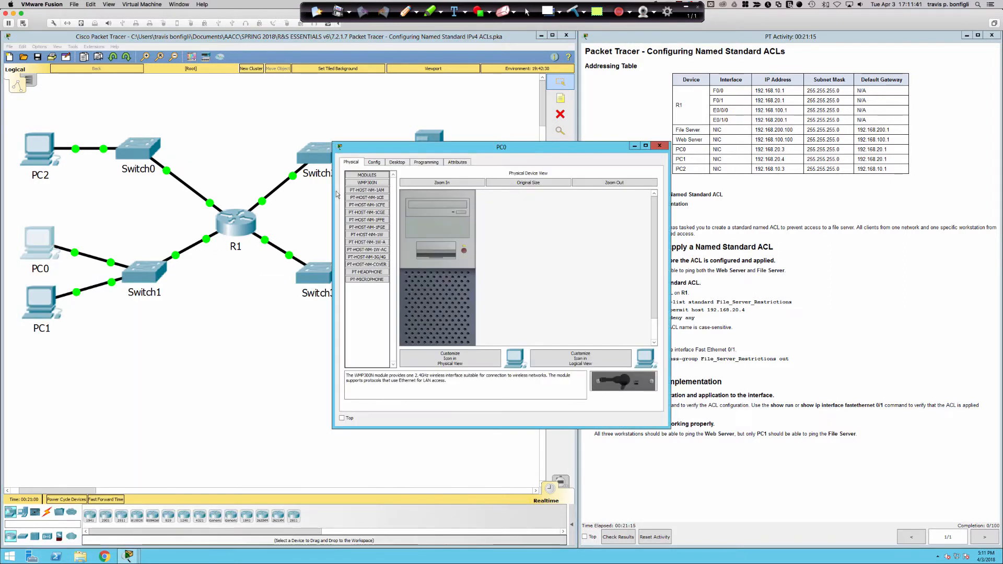
left_click_drag(365, 150, 397, 267)
left_click(429, 280)
left_click(596, 312)
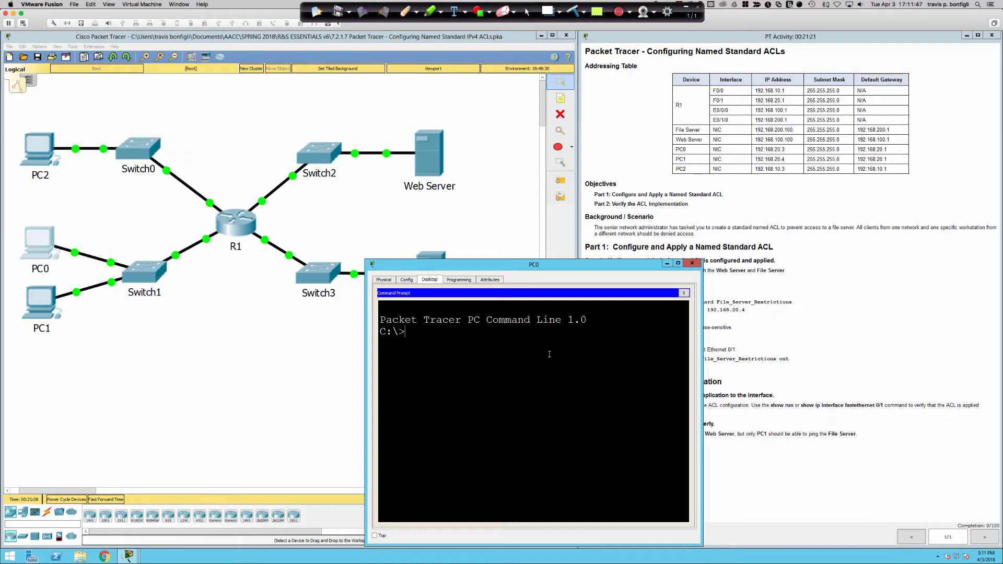
type("ping 192.168..100.100")
key("Return")
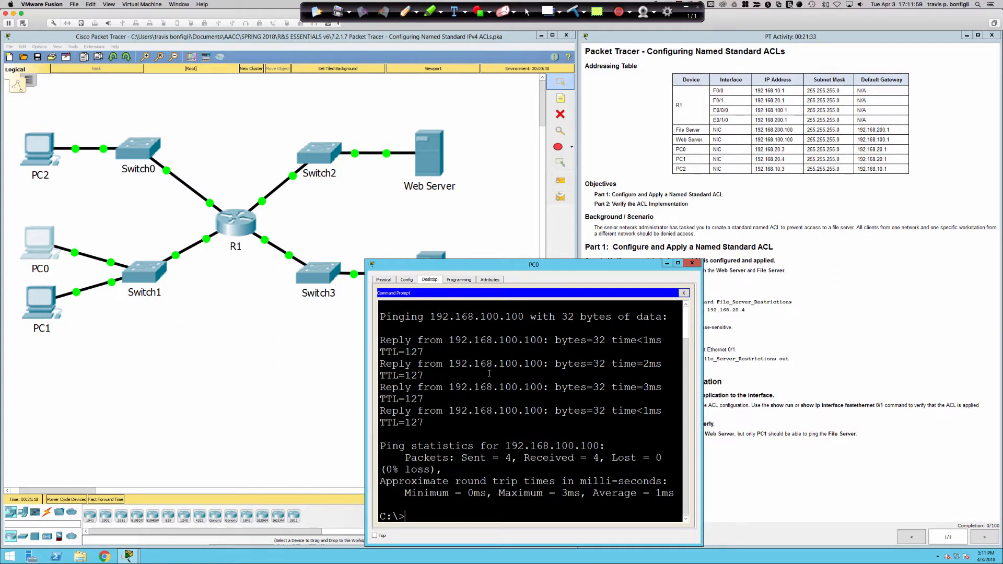
Step: Ping the File Server at 192.168.200.100 from PC0 by editing the previous ping command
key("Up")
key("Left")
key("Left")
key("BackSpace")
type("2")
key("Return")
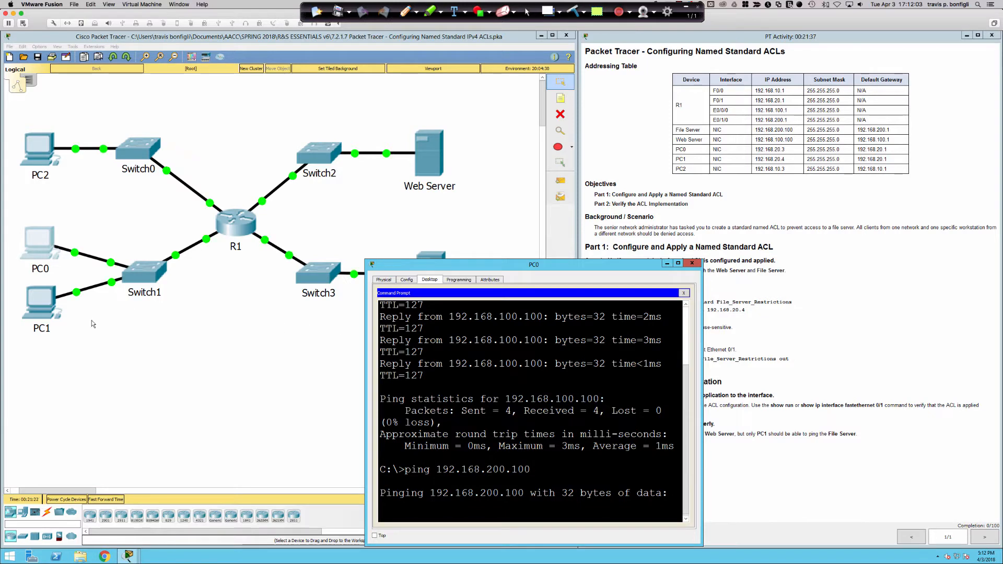
Step: Return to PC1's command prompt and repeat the ping to the Web Server at 192.168.100.100
left_click(39, 308)
key("Up")
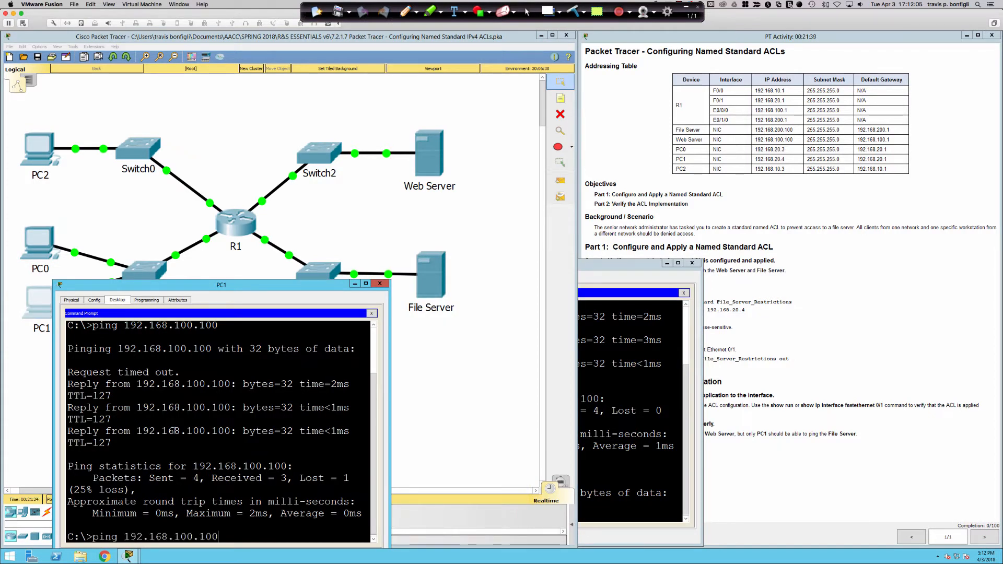
key("Return")
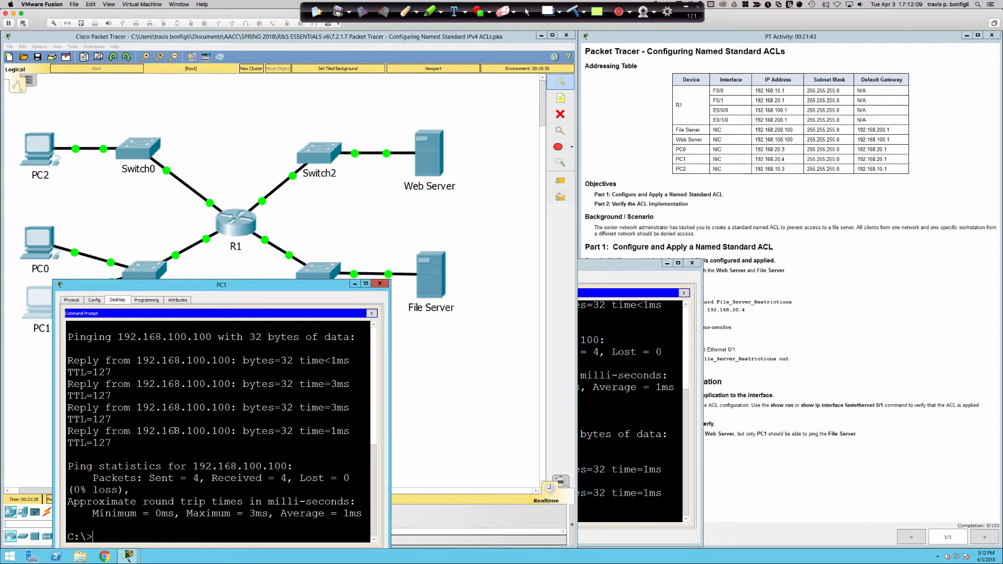
Step: Ping the File Server at 192.168.200.100 from PC1, and bring PC0's ping results back into view
key("Up")
key("Left")
key("Left")
key("Left")
key("Left")
key("Left")
key("Left")
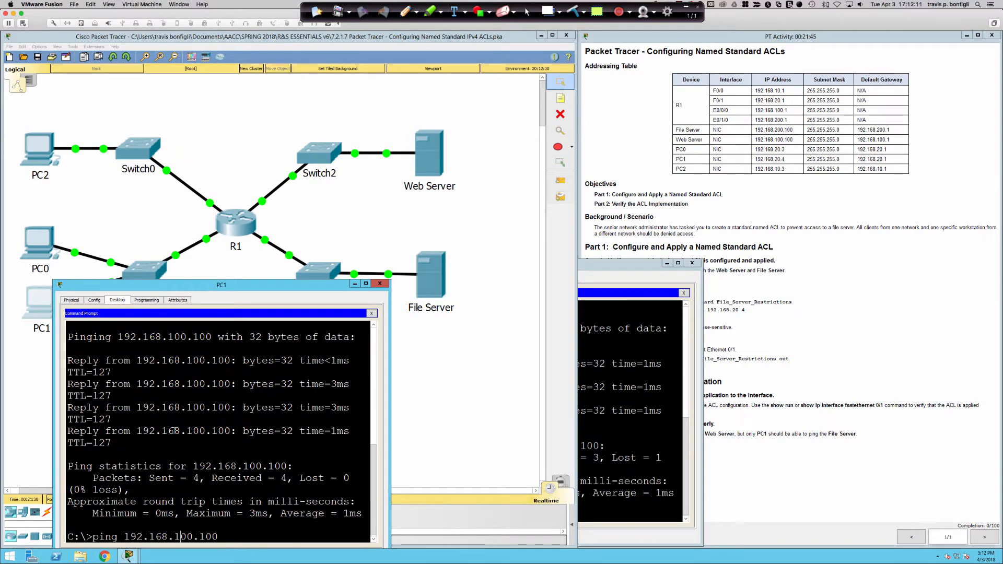
key("BackSpace")
type("2")
key("Return")
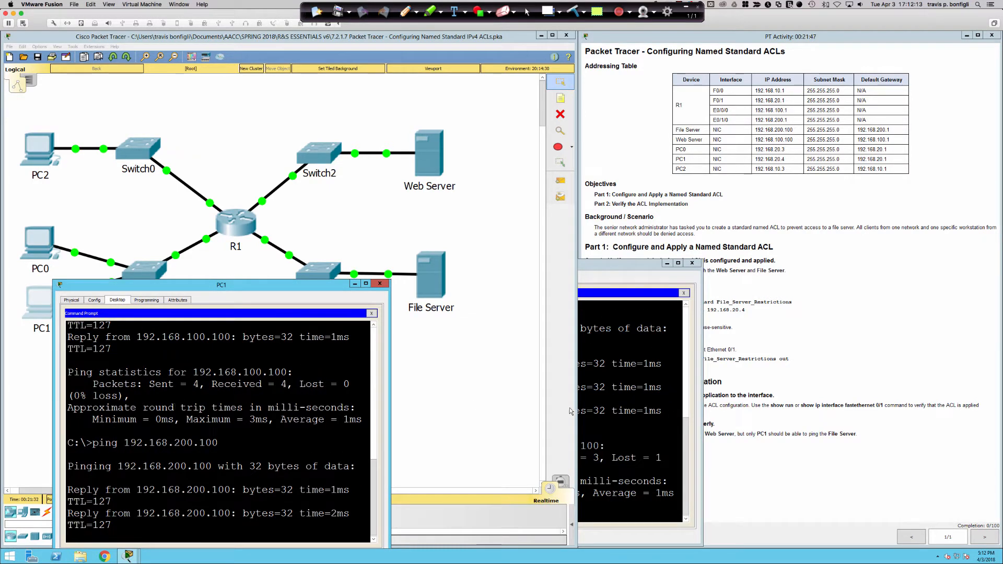
left_click(588, 411)
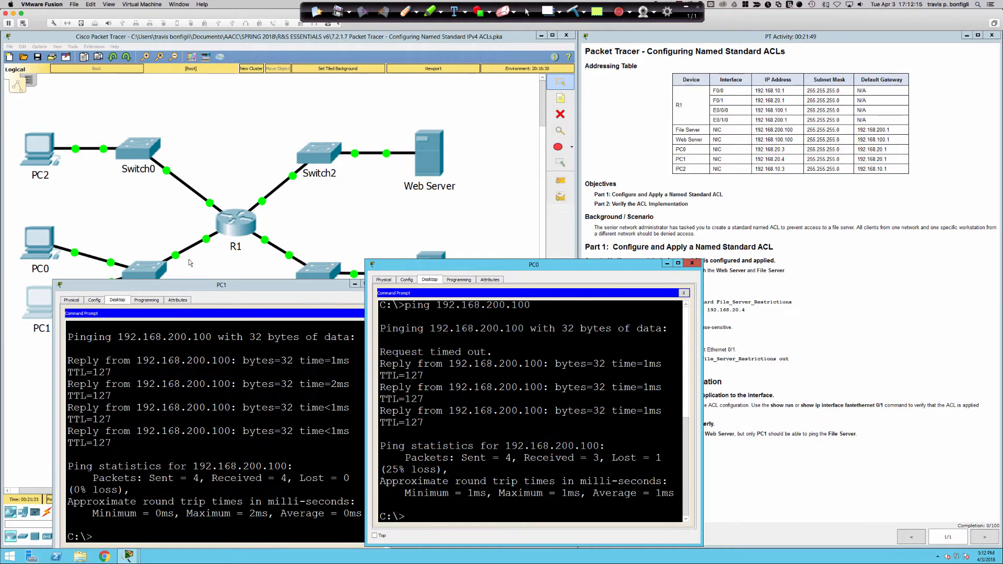
Step: Open PC2's command prompt and ping the Web Server at 192.168.100.100
left_click(40, 159)
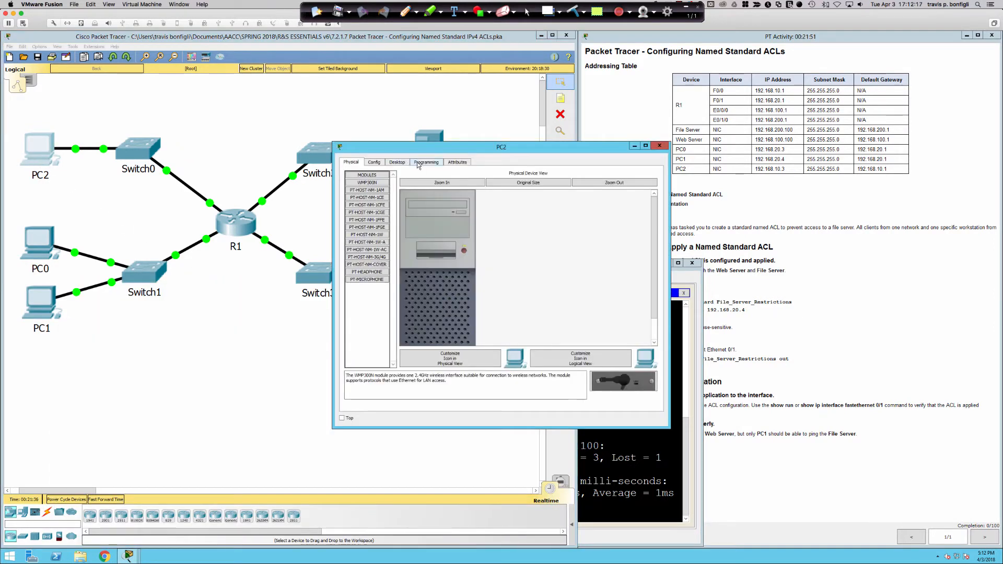
left_click(399, 162)
left_click(556, 190)
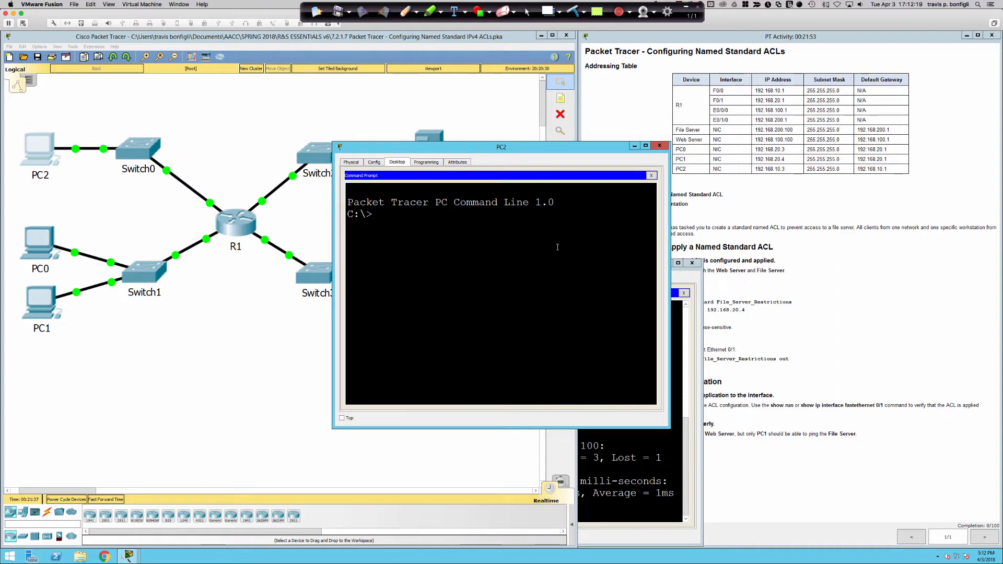
type("ping 192.168.100.100")
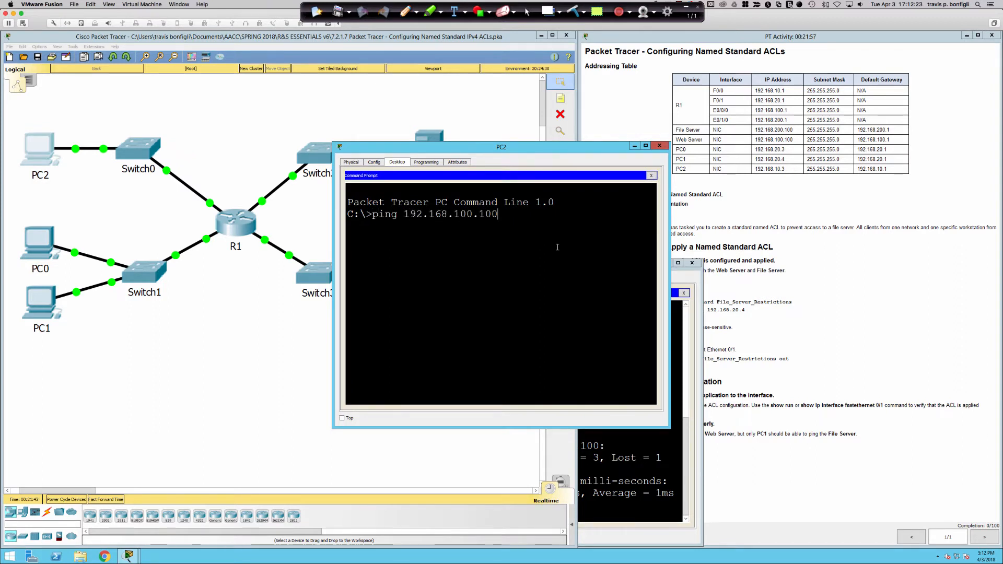
key("Return")
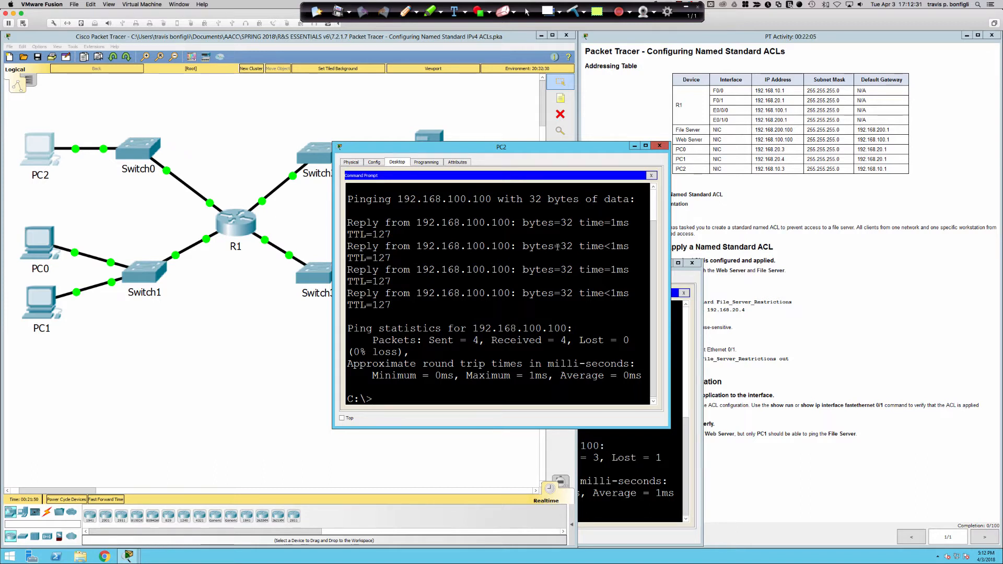
Step: Ping the File Server at 192.168.200.100 from PC2
key("Up")
key("BackSpace")
type("2.168.200.100")
key("Return")
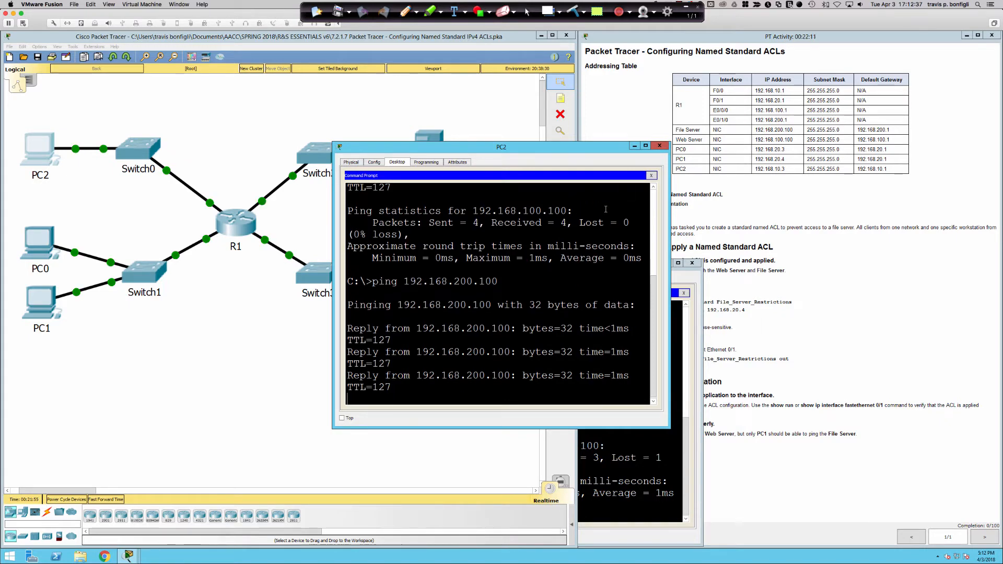
Step: Review the activity instructions for the named ACL, highlighting the command ip access-list standard File_Server_Restrictions
left_click(892, 280)
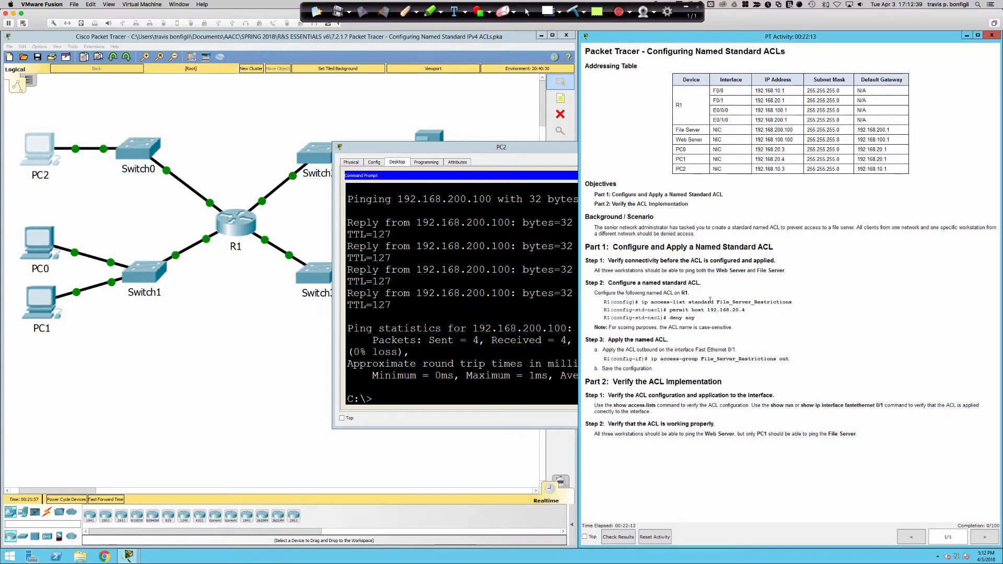
left_click(255, 425)
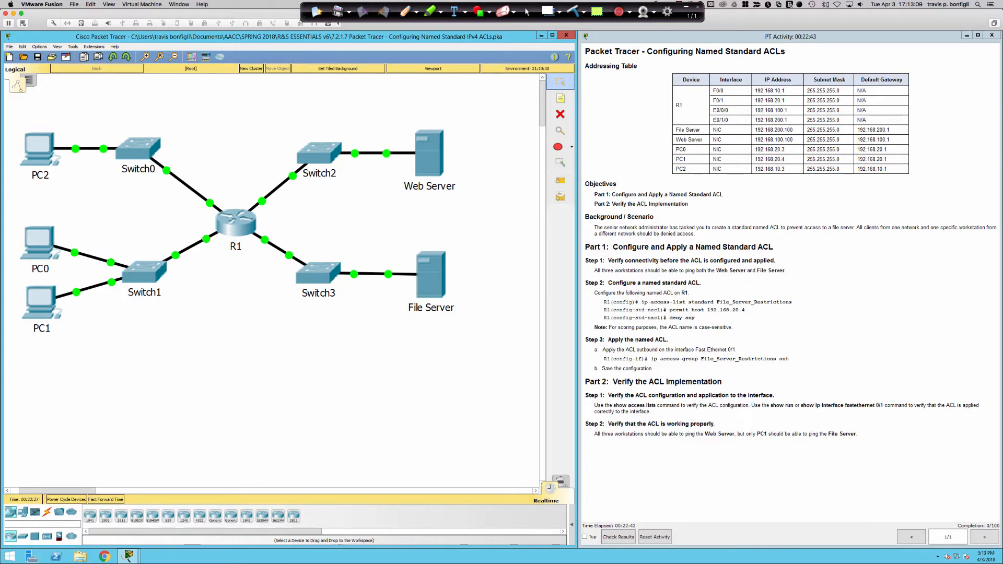
left_click_drag(638, 303, 796, 303)
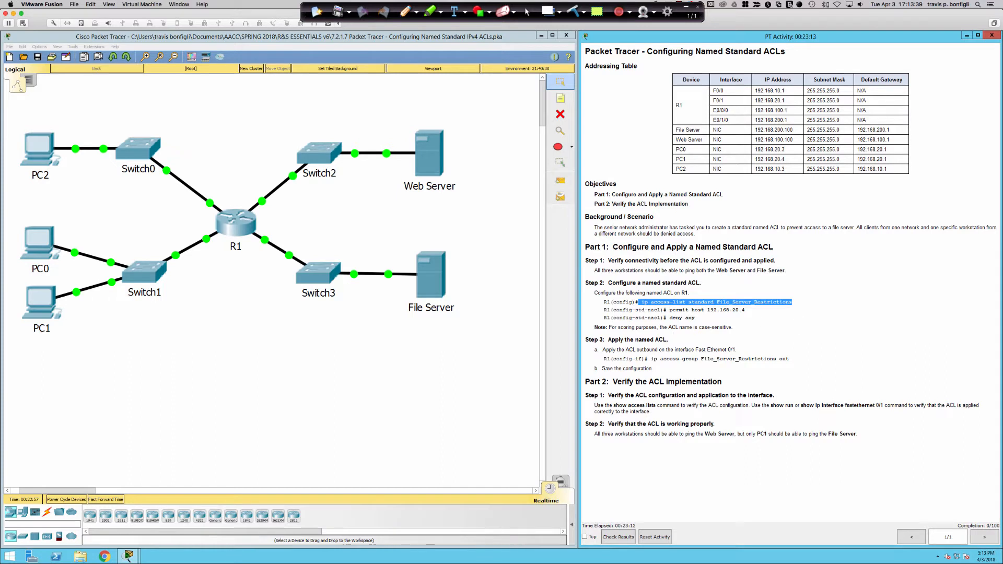
left_click(526, 338)
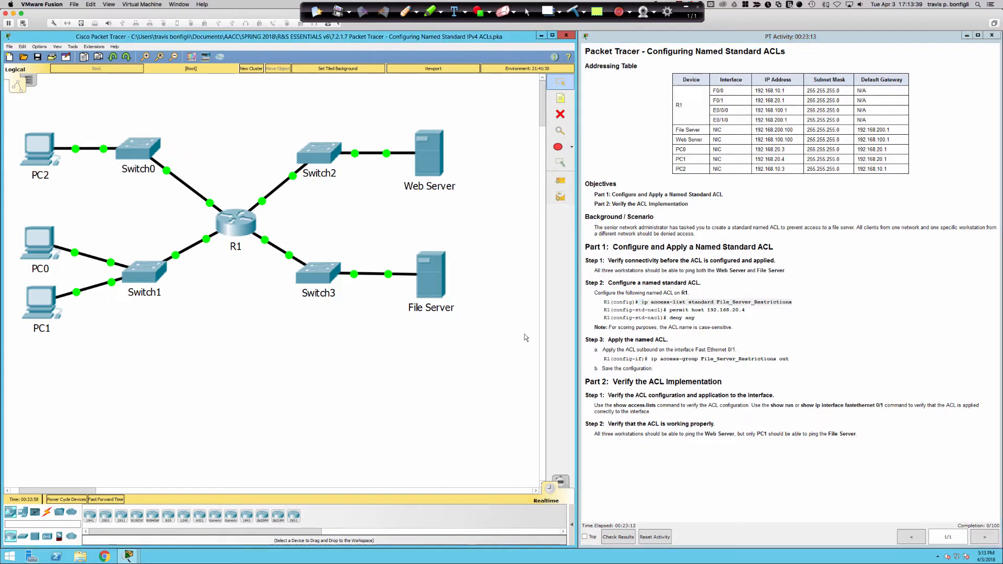
Step: Open router R1's command line in an enlarged window placed so the activity instructions stay readable
left_click(234, 221)
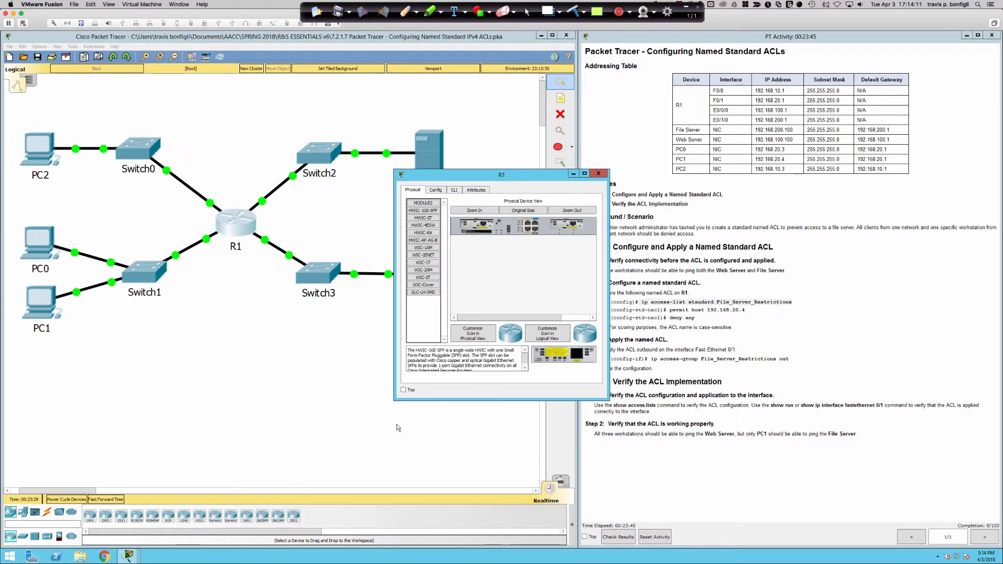
left_click_drag(395, 399, 53, 517)
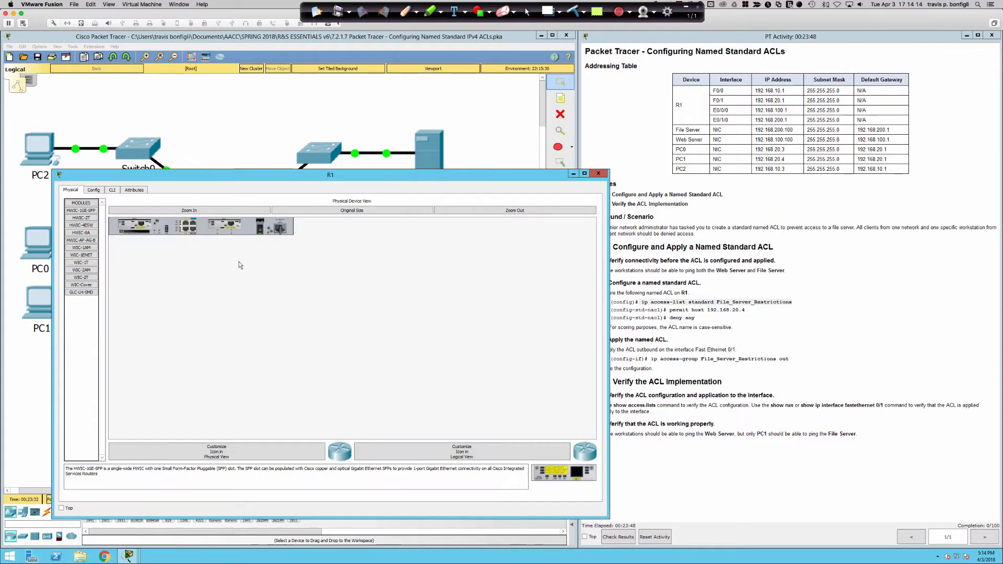
left_click(112, 191)
key("Return")
key("Return")
key("Return")
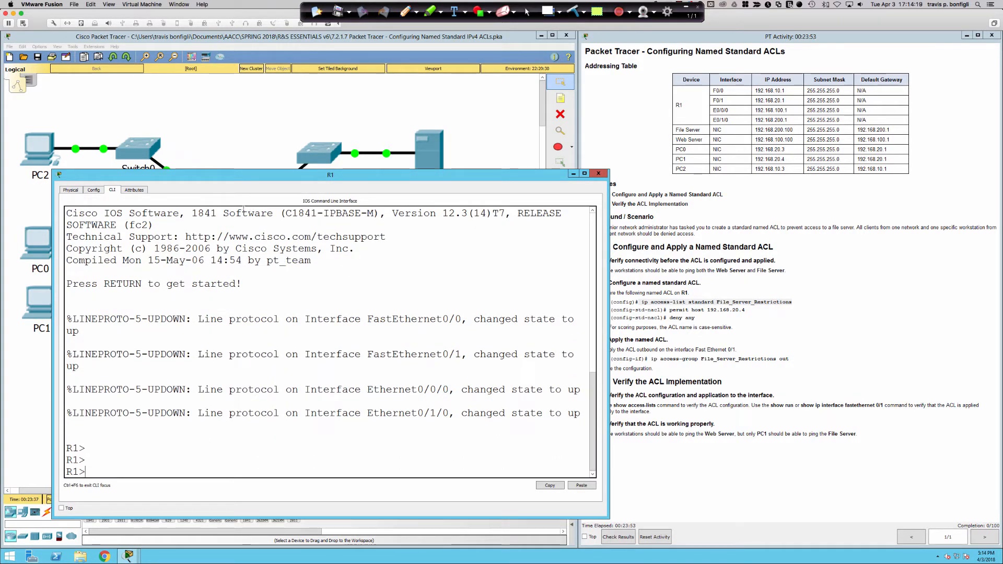
left_click_drag(252, 177, 230, 189)
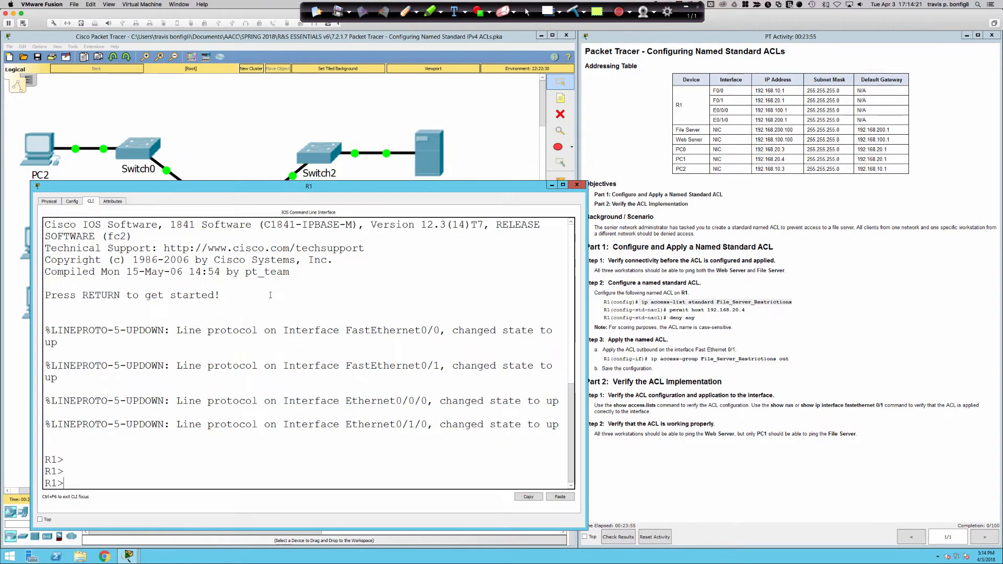
left_click(270, 294)
Step: Enter privileged EXEC mode on R1 with enable and global configuration mode with conf terminal
type("en")
key("Tab")
key("Return")
type("conf t")
key("Tab")
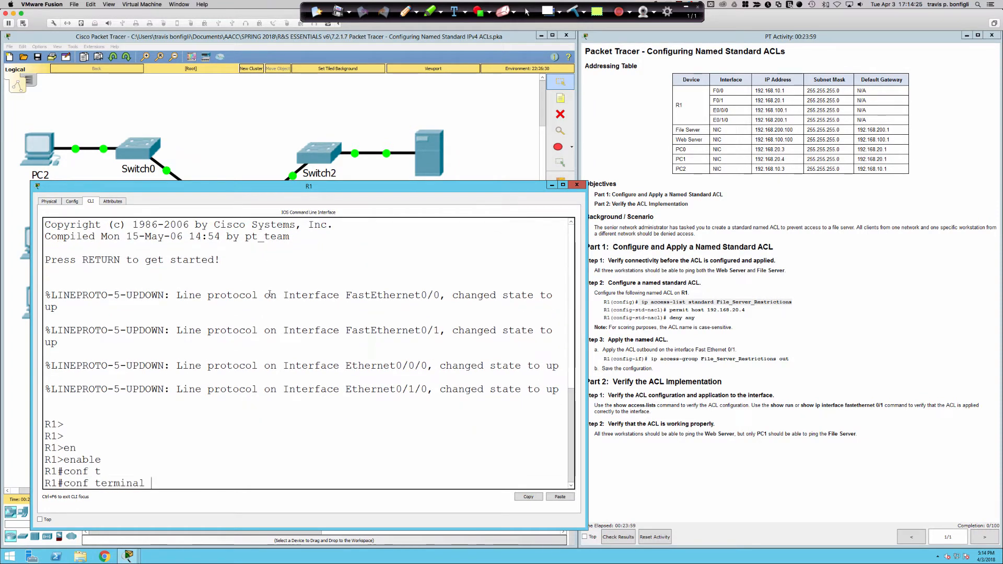
key("Return")
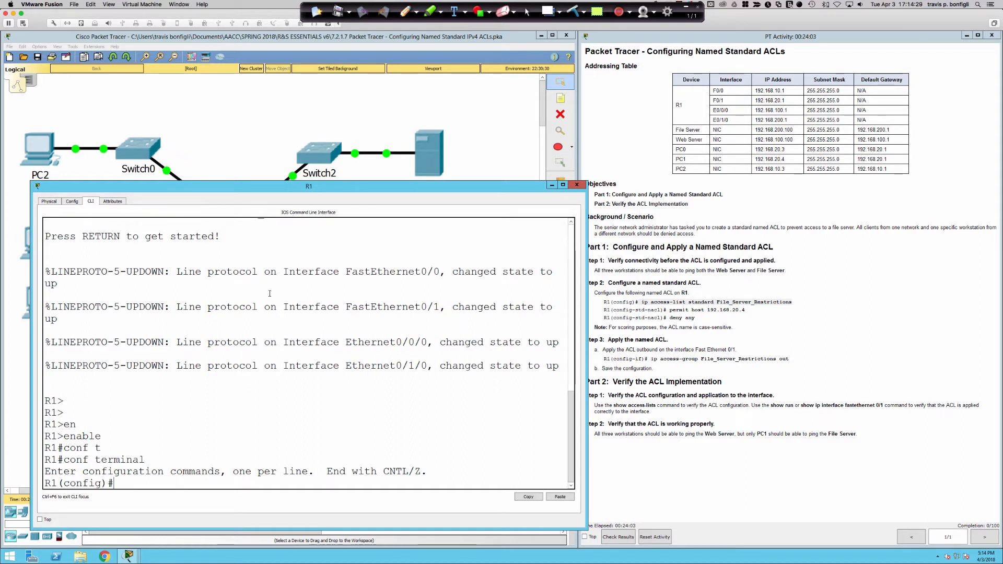
key("Return")
key("Return")
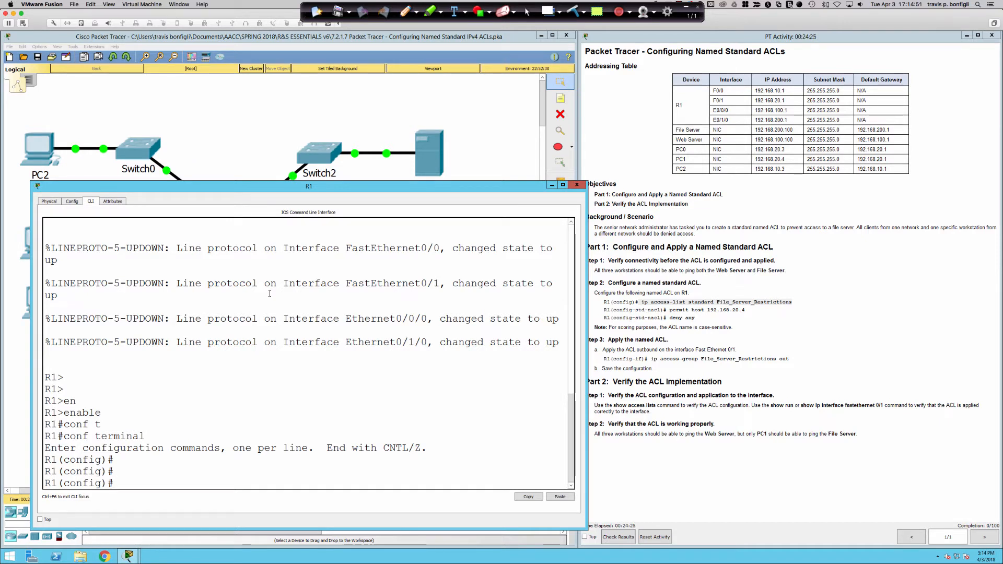
Step: Display the help options for the access-list command on R1
type("access")
key("Tab")
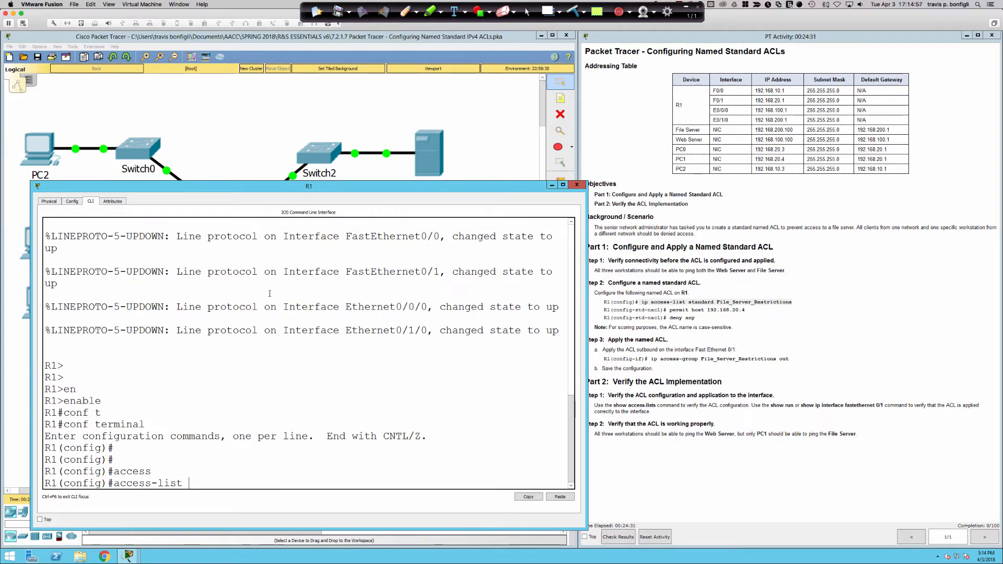
type("?")
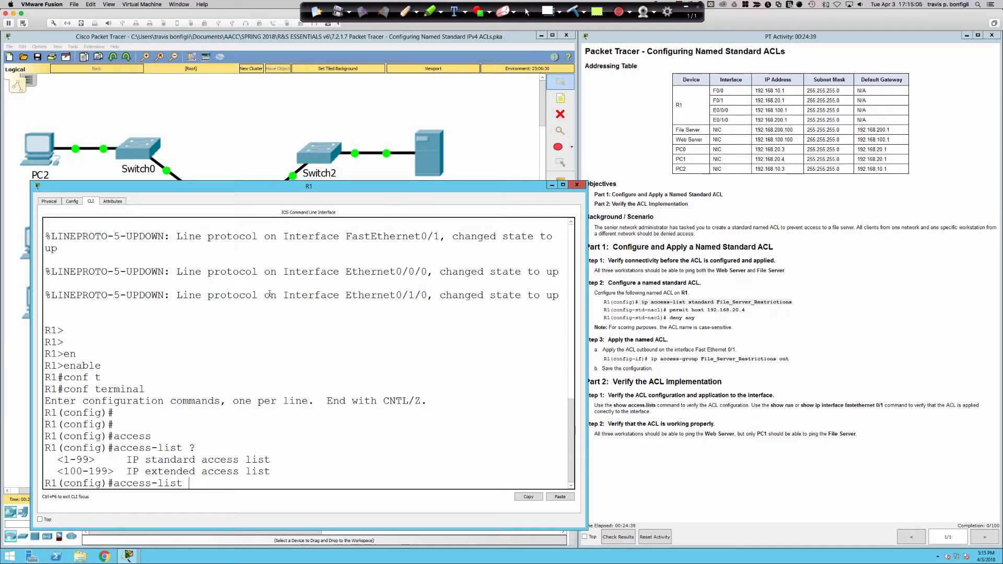
Step: Switch to SecureCRT and examine the real router's access-list number ranges in the earlier output, highlighting the 1300-1999 range
key("super+Tab")
key("super+Tab")
key("super+Tab")
key("super+Tab")
key("super+Tab")
key("super+Tab")
key("super+Tab")
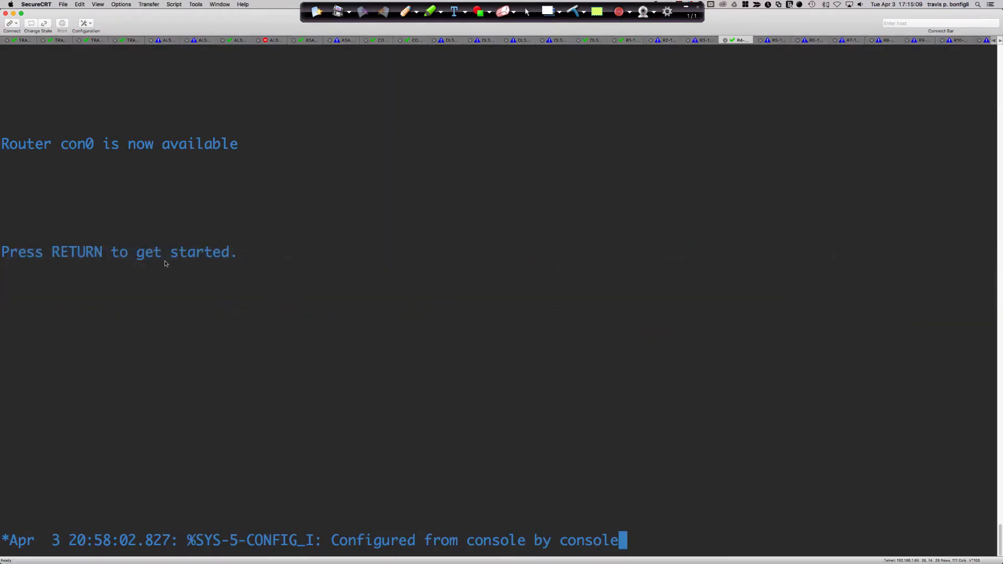
scroll(168, 269, "up", 10)
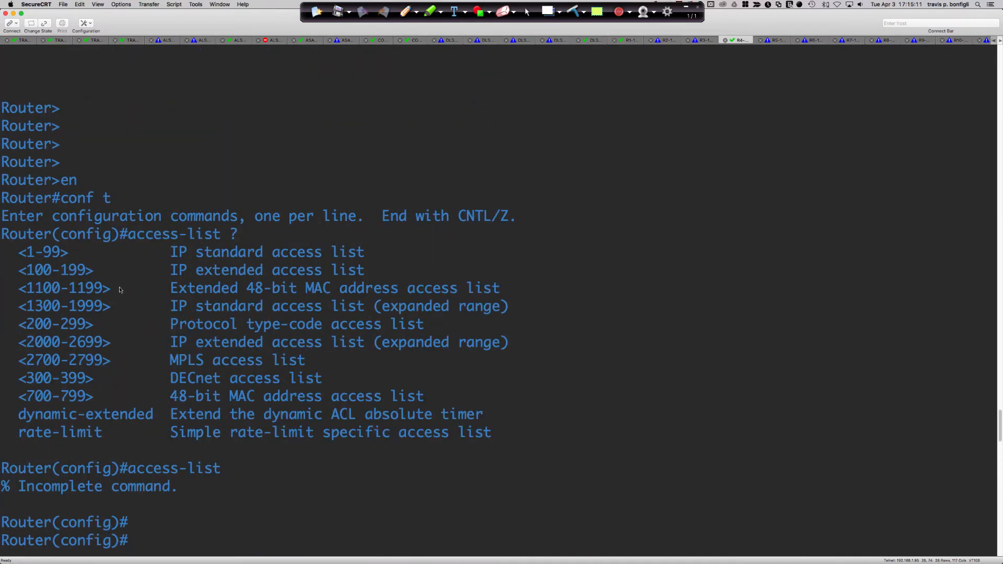
left_click_drag(36, 309, 113, 312)
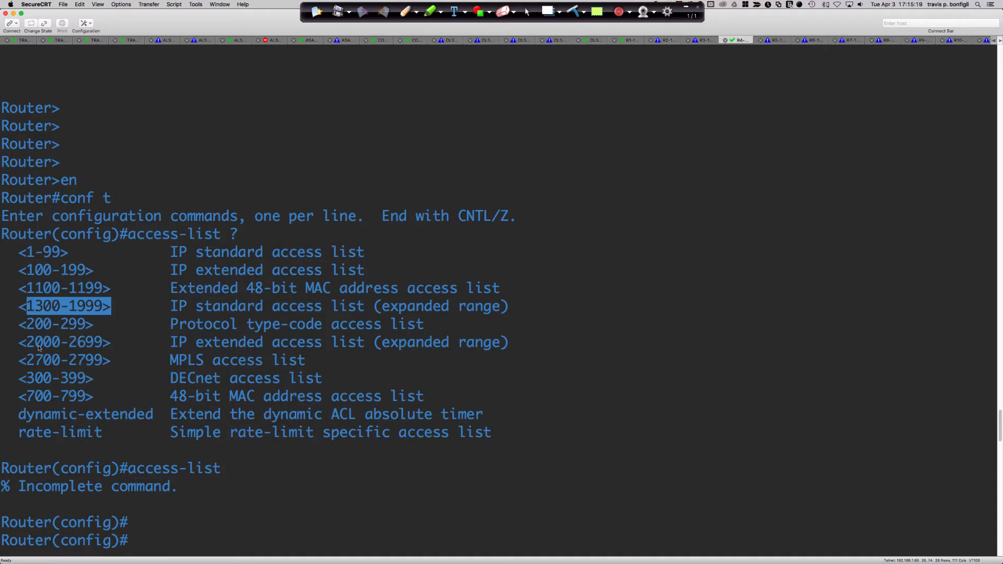
Step: Highlight the 2000-2699 extended range in the real router's access-list help output, and switch back to R1 in Packet Tracer
left_click_drag(27, 344, 107, 346)
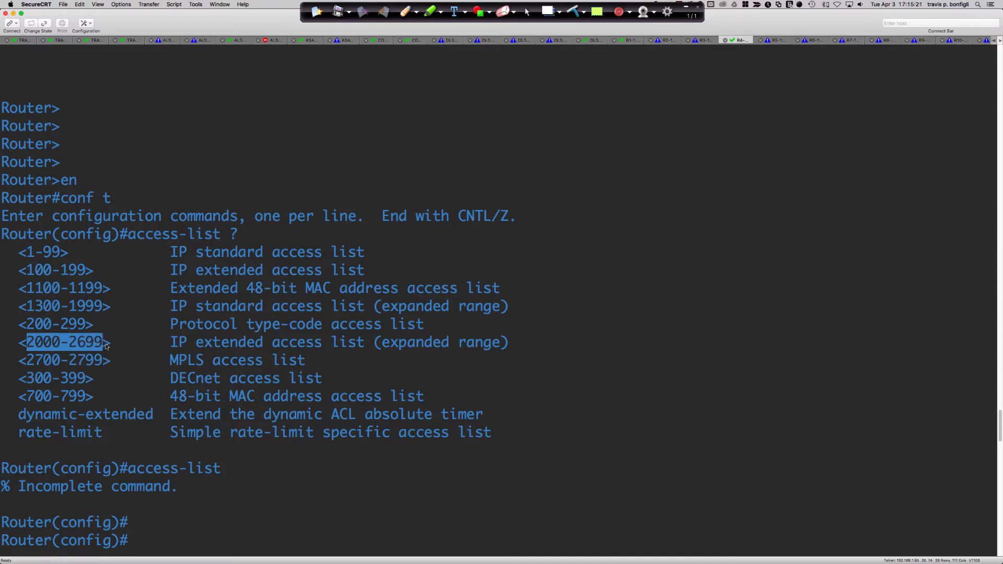
key("super+Tab")
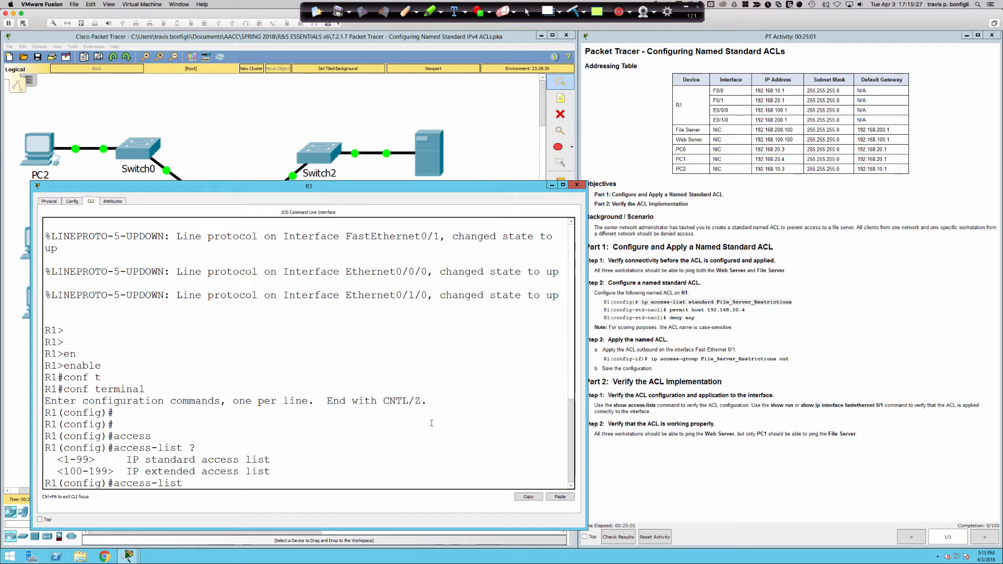
Step: Try to create the ACL by name on R1 with access-list File_Server_Restrictions
type("File_Server_")
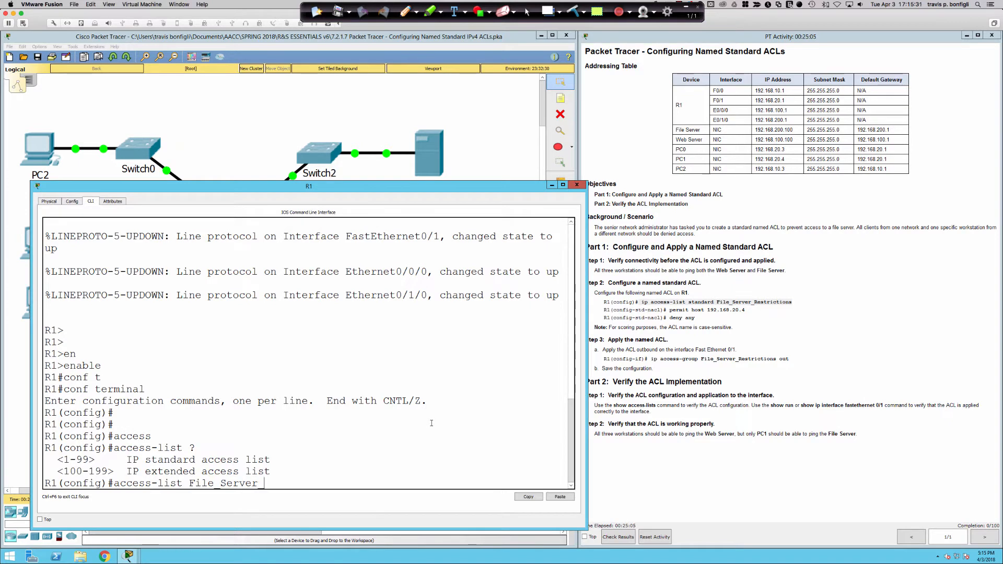
type("Restrictions")
key("Return")
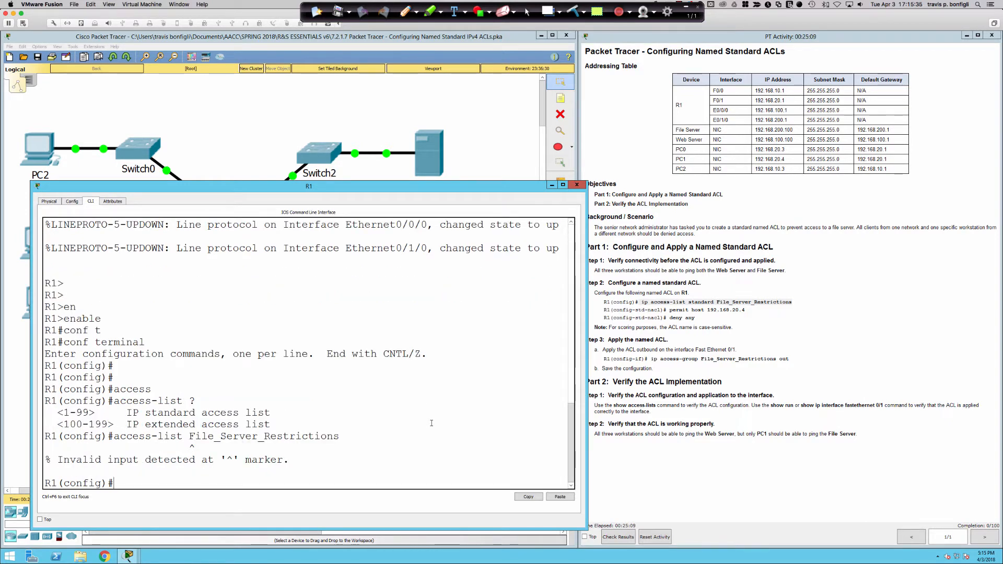
key("Return")
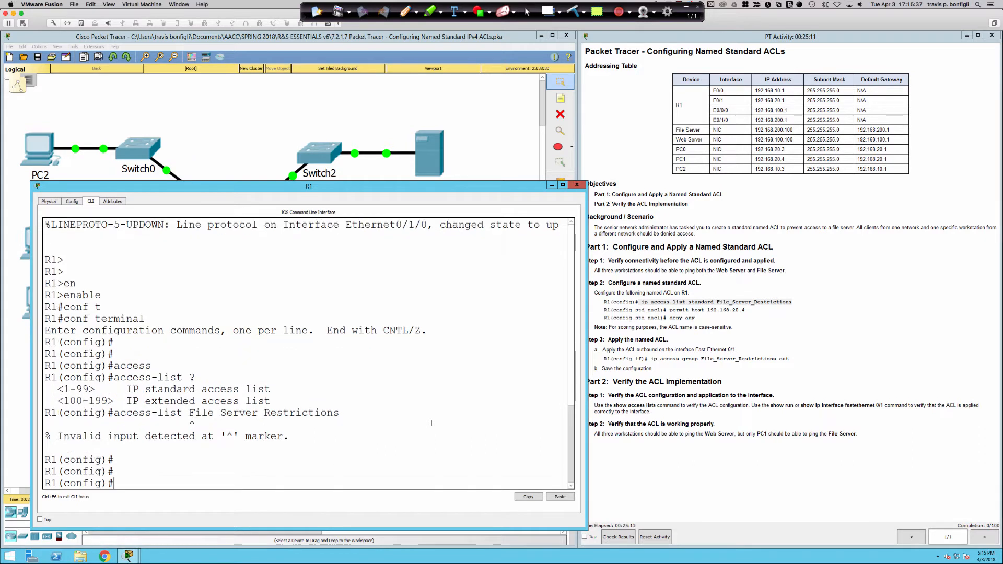
Step: Display the help options for the ip access-list command on R1
type("ip")
type("access-list ?")
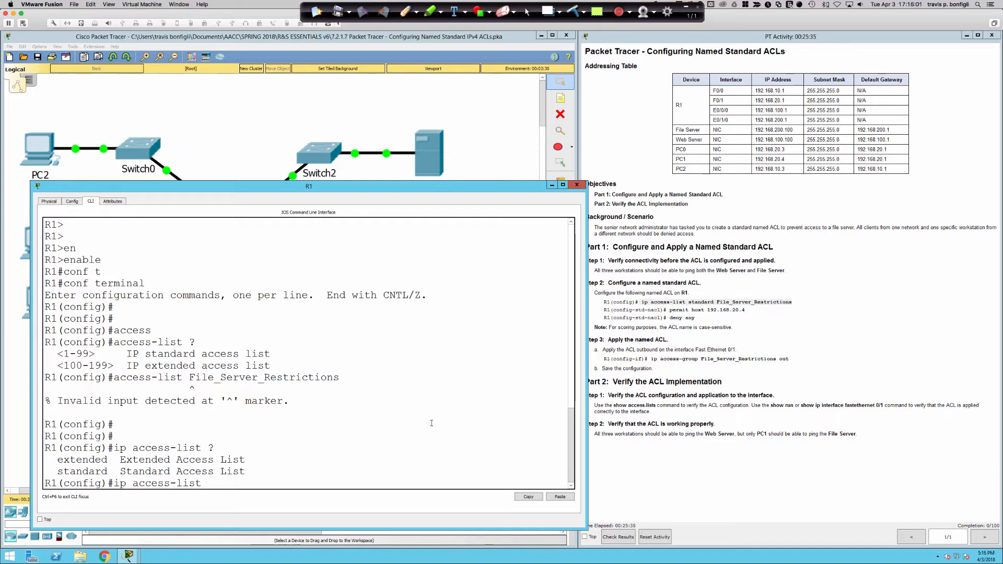
Step: Switch to SecureCRT and enter global configuration mode on the real router with en and conf t
key("super+Tab")
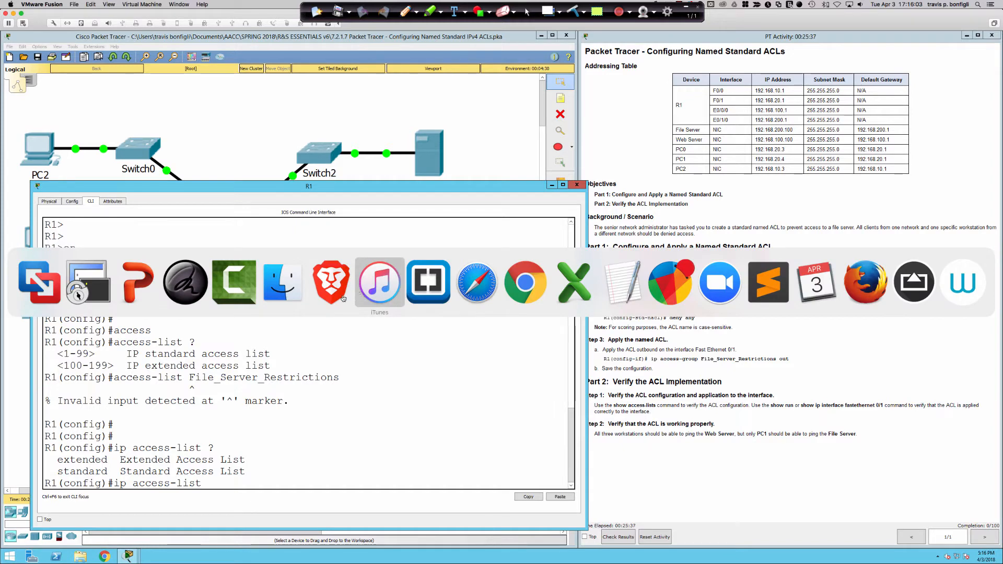
left_click(88, 293)
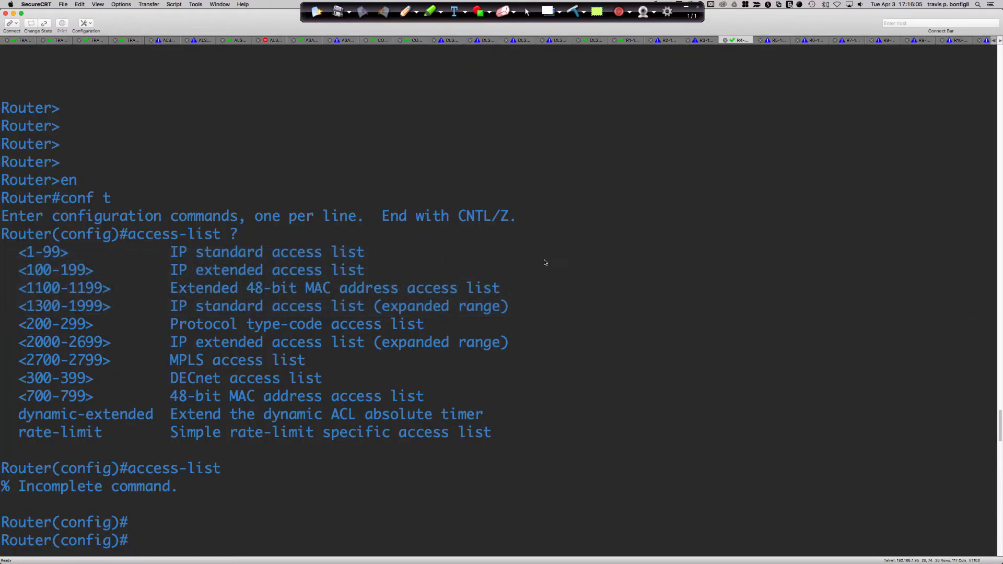
key("Return")
key("Return")
key("Return")
type("en")
key("Return")
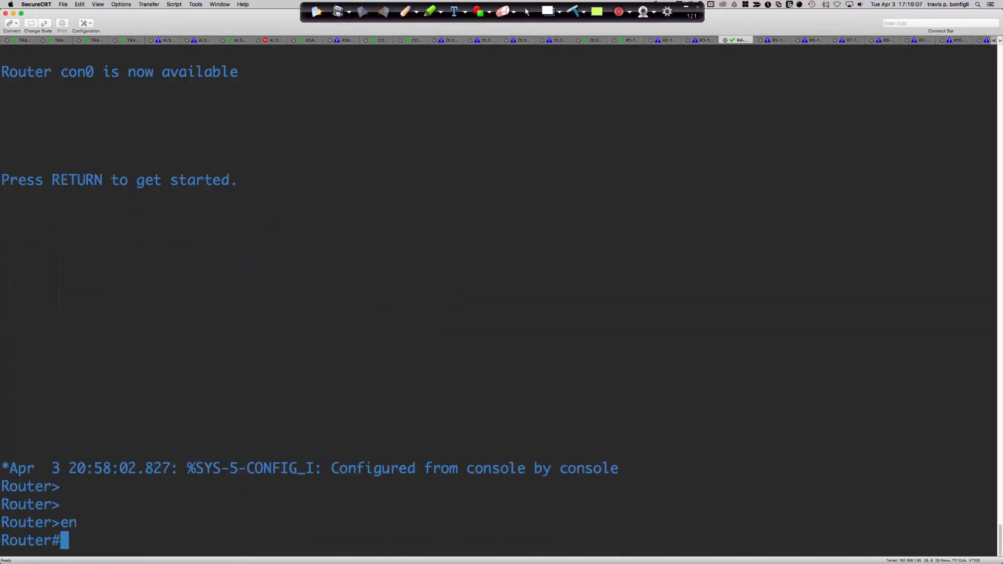
type("conf t")
key("Return")
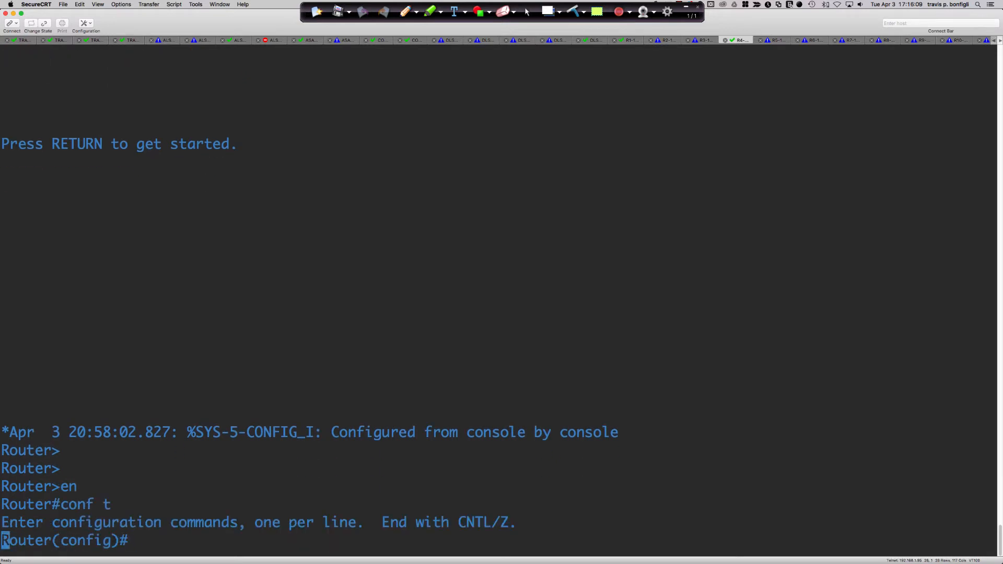
Step: Display the help options for ip access-list on the real router and clear the leftover command line
key("Return")
key("Return")
key("Return")
key("Return")
type("ip ")
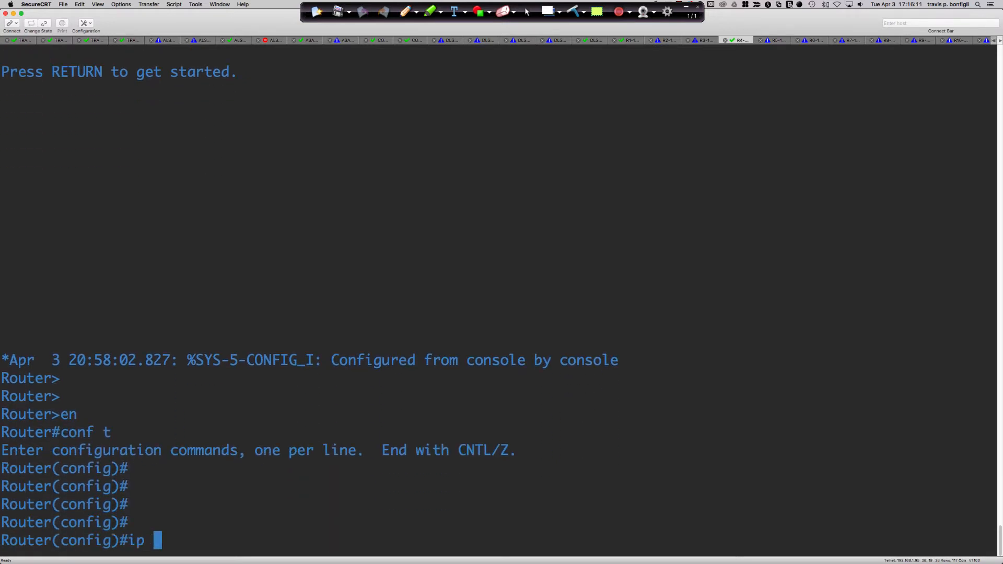
type("access-list ?")
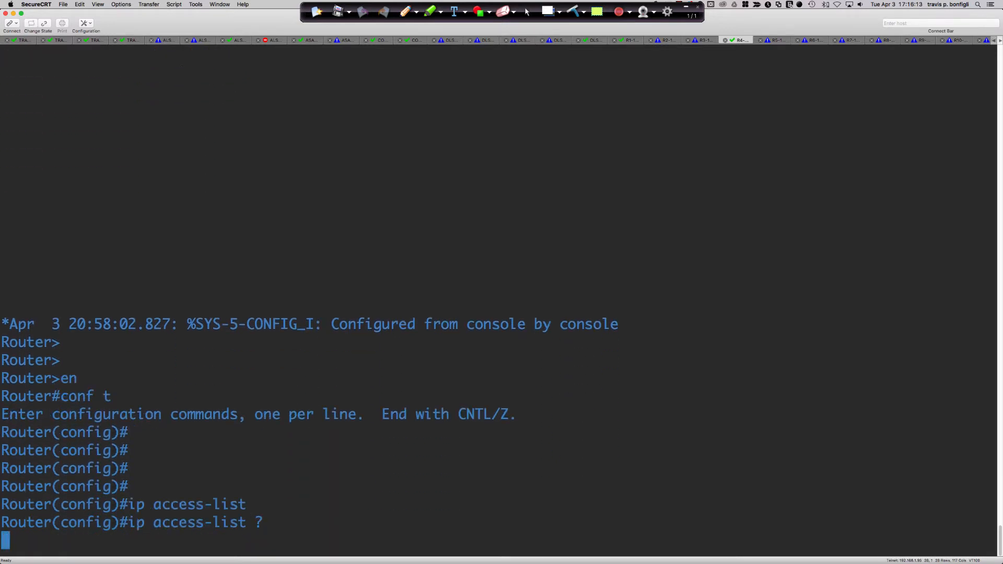
key("Return")
key("Return")
key("Return")
key("Return")
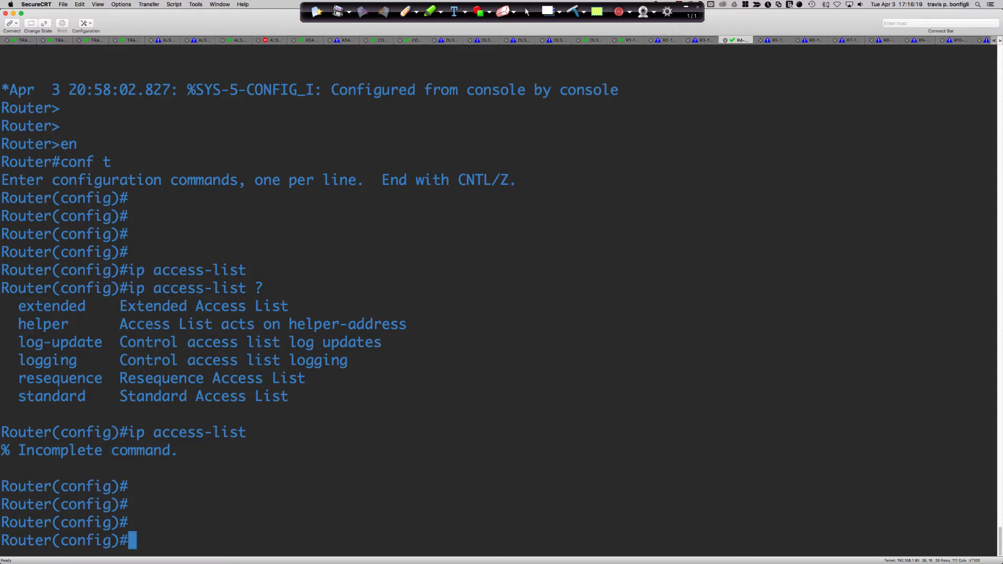
Step: Display the help for ip access-list standard on the real router, highlighting the 1-99 and 1300-1999 number ranges
key("Up")
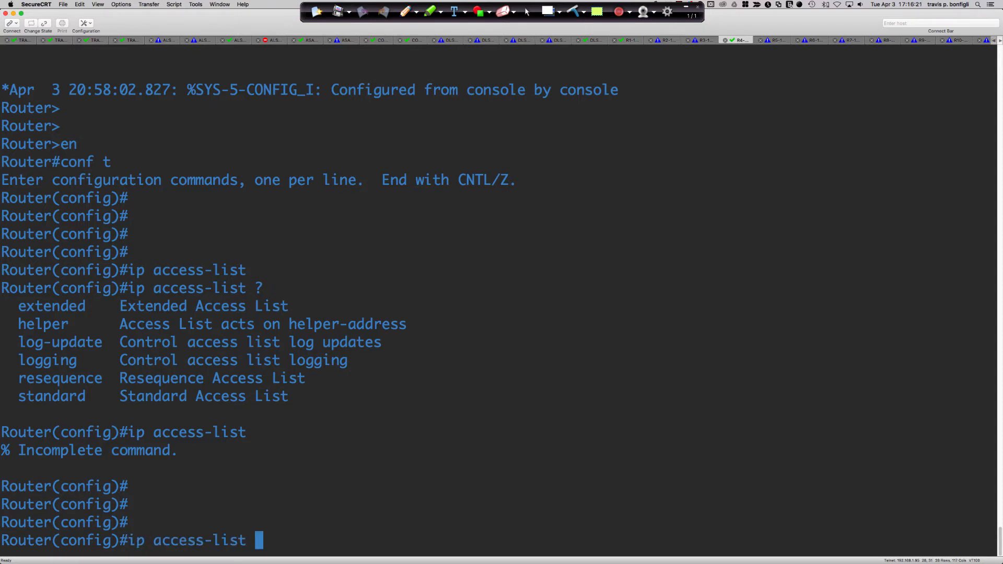
type("stan")
key("Tab")
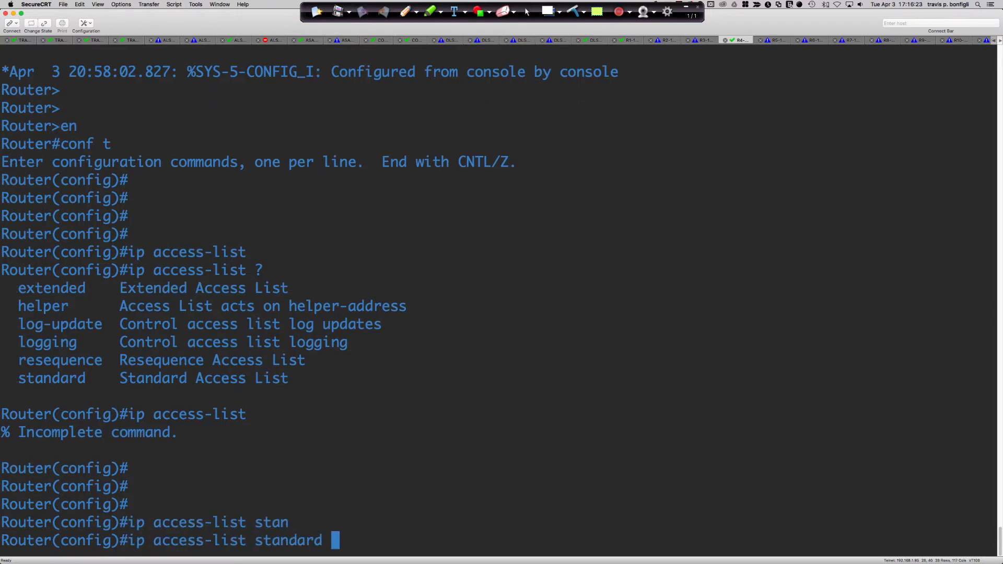
type("?")
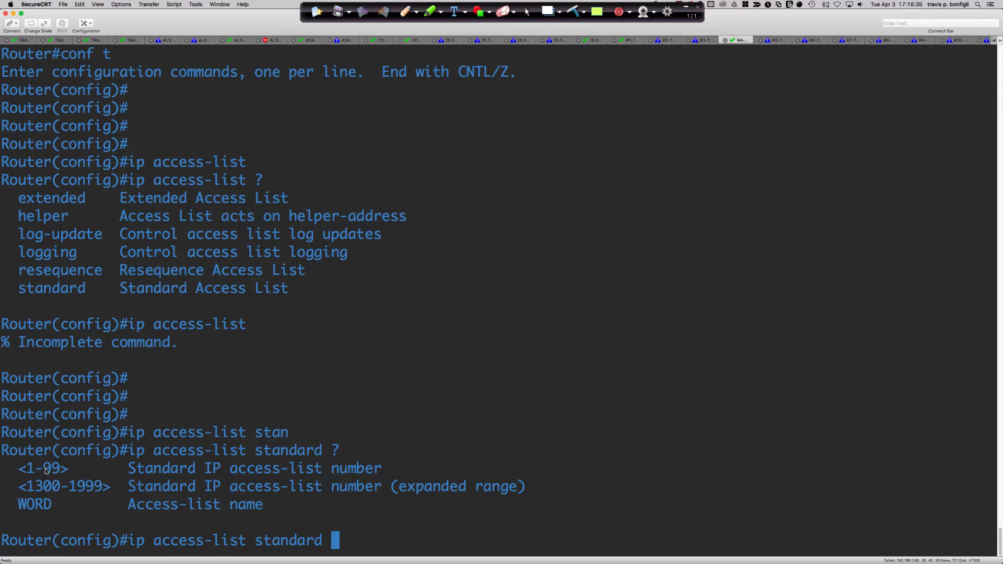
left_click_drag(19, 470, 380, 470)
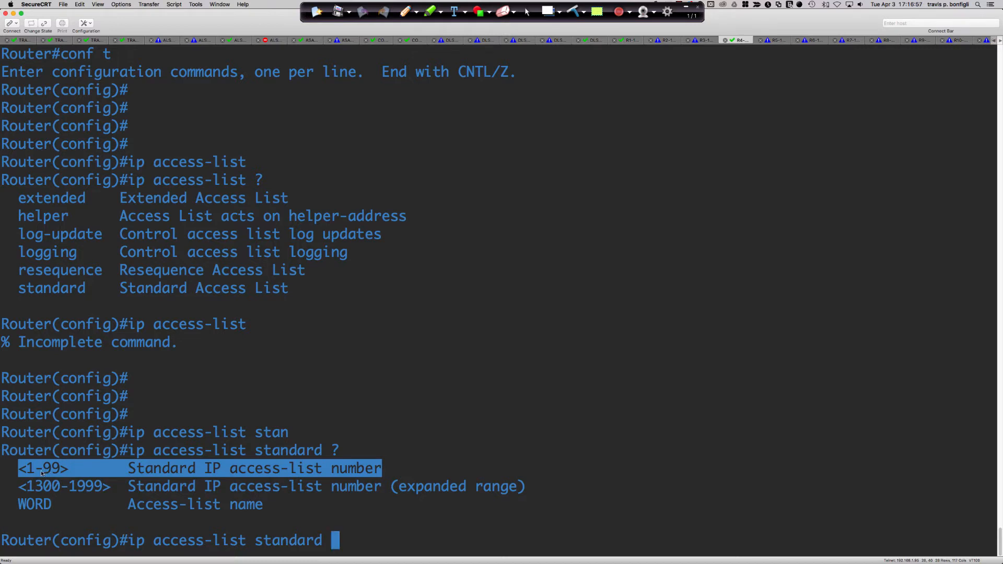
left_click_drag(27, 489, 103, 490)
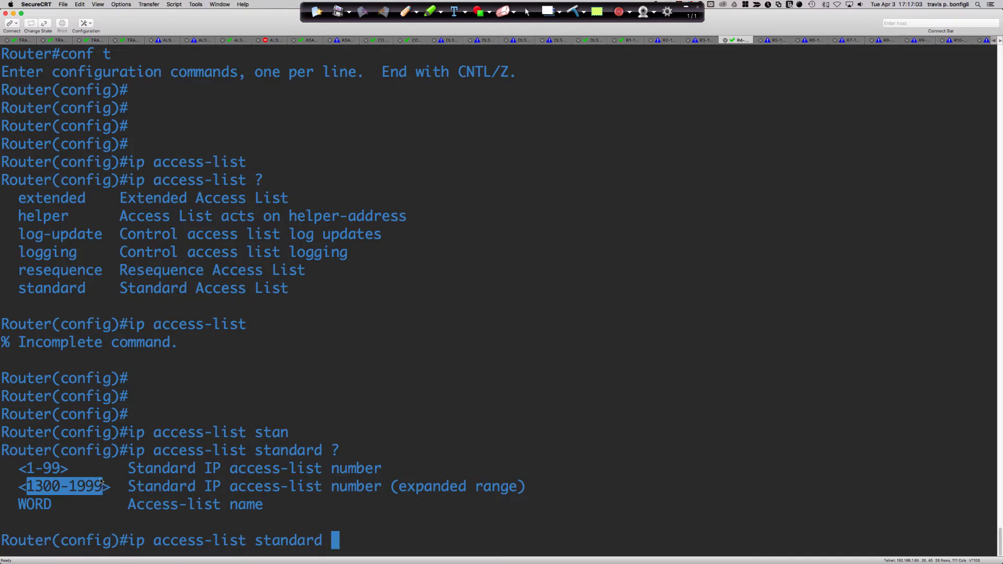
left_click(99, 482)
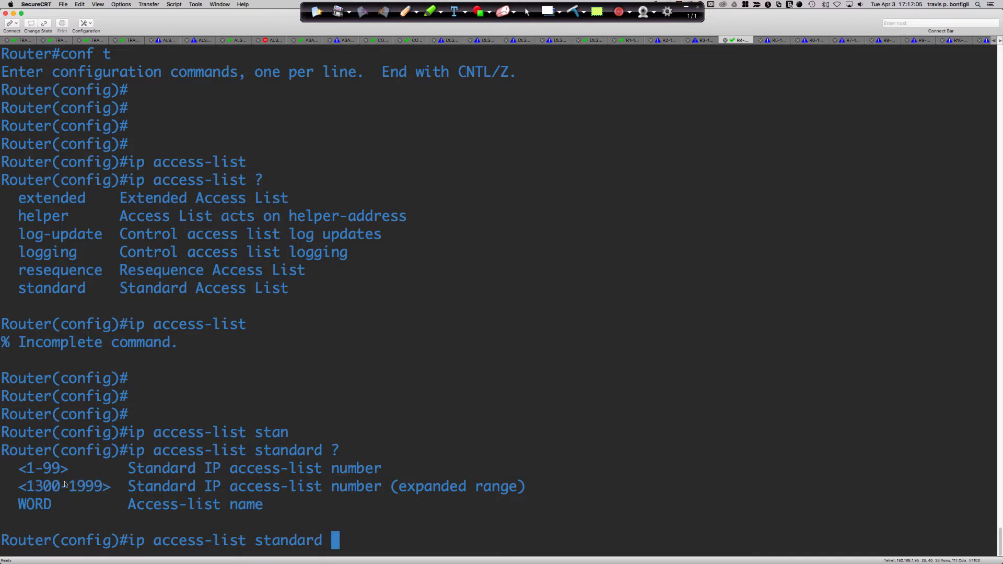
Step: Switch back to Packet Tracer and display the help for ip access-list standard on R1, ending at an empty prompt
key("super+Tab")
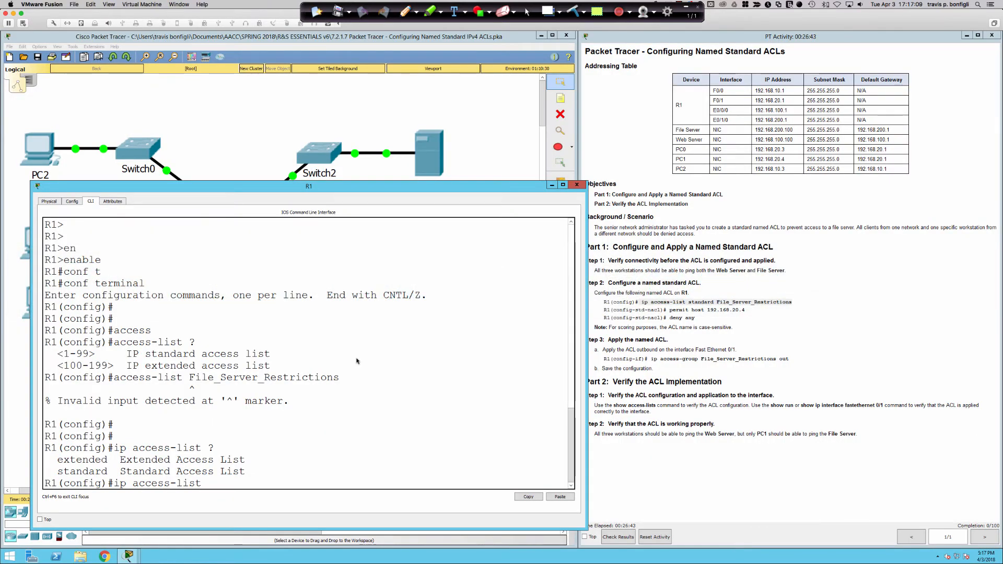
type("stn")
key("Tab")
key("BackSpace")
type("an")
key("Tab")
type("?")
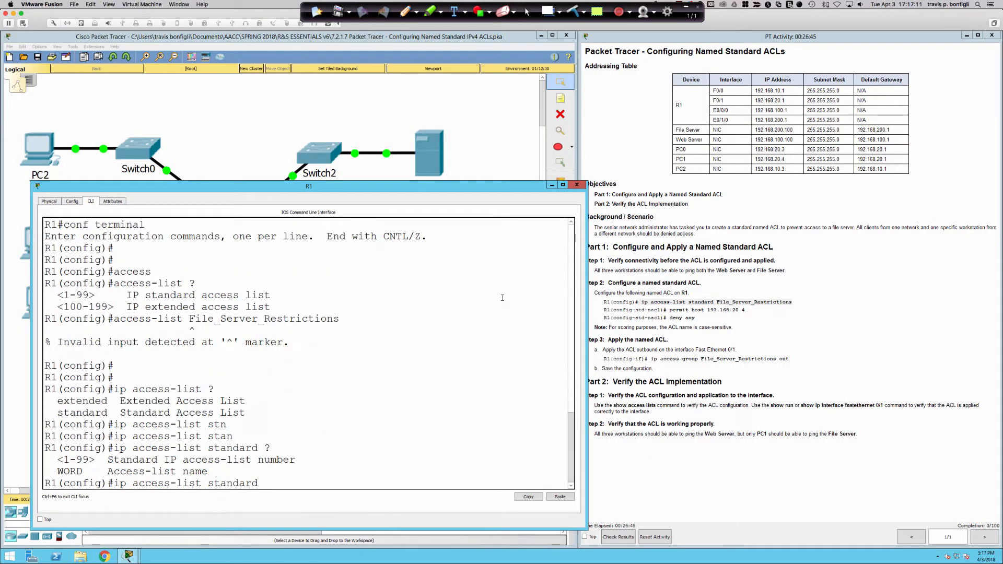
key("Return")
key("Return")
key("Return")
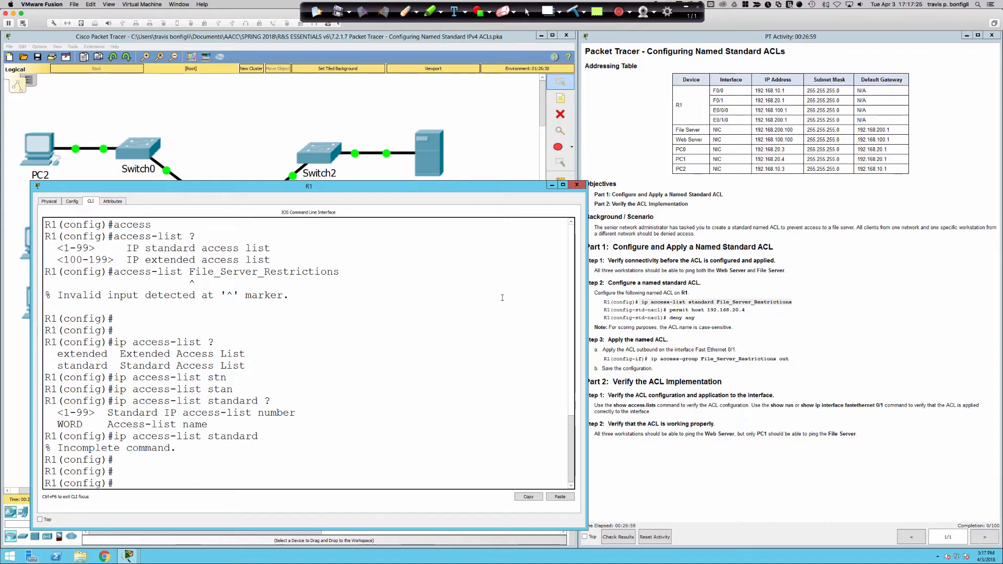
Step: Check the options after ip access-list standard 1 on R1 and create numbered standard ACL 1 with it
key("Up")
type("1 ?")
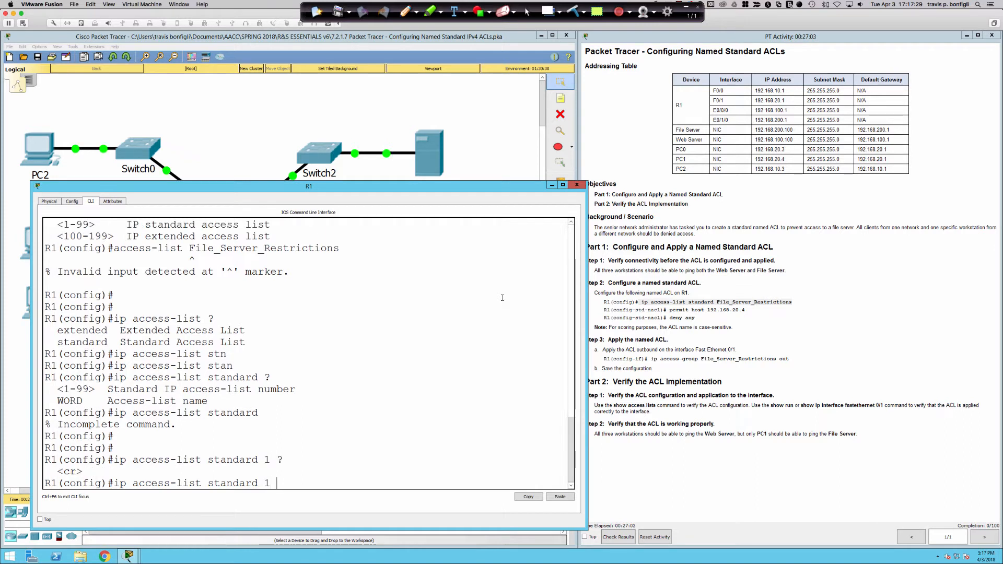
key("Return")
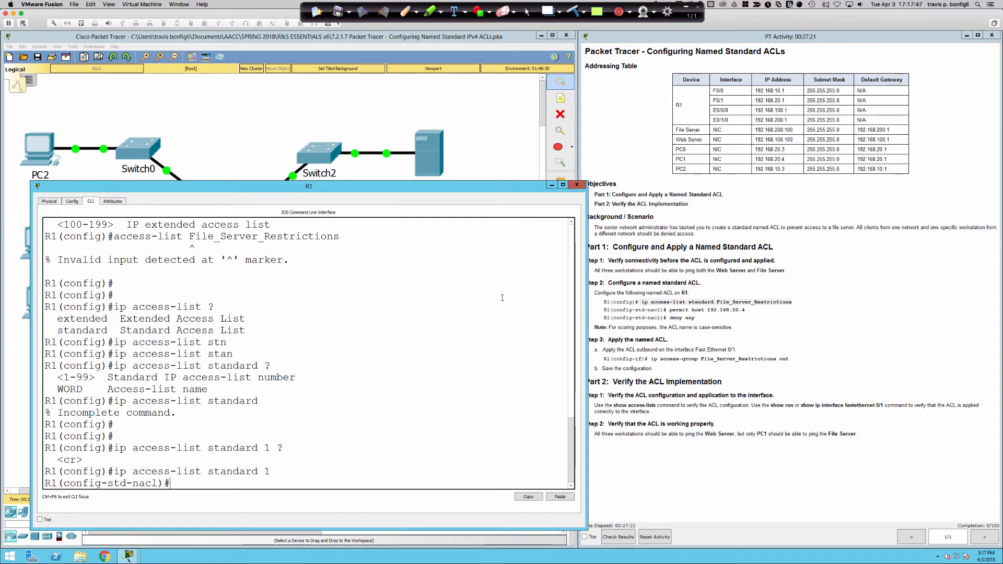
Step: Add ACL 1 entries permitting host 192.168.20.4 and permitting 192.168.20.5 with the wildcard mask 0.0.0.0
type("permit host ")
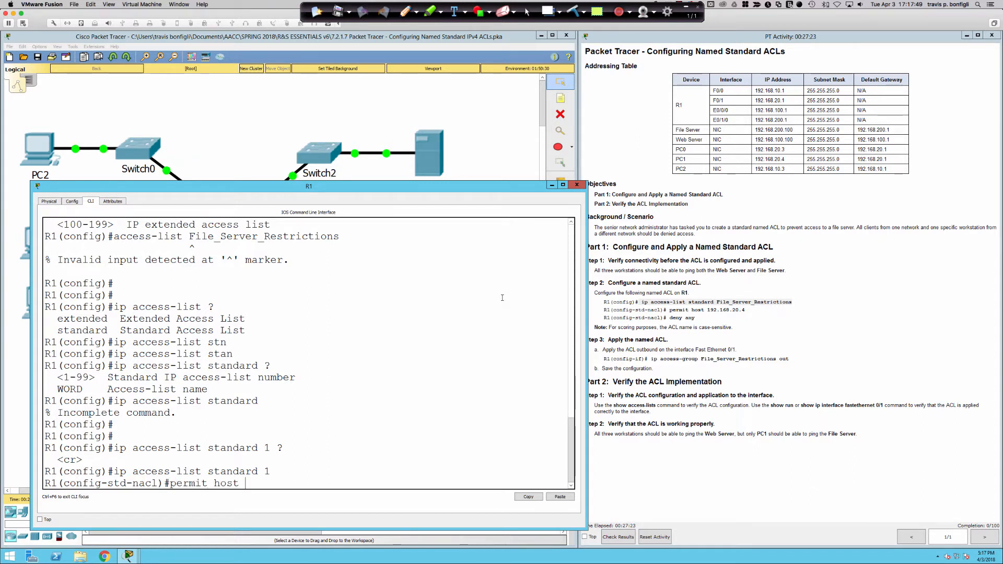
type("192.168.20.4")
key("Return")
type("permit")
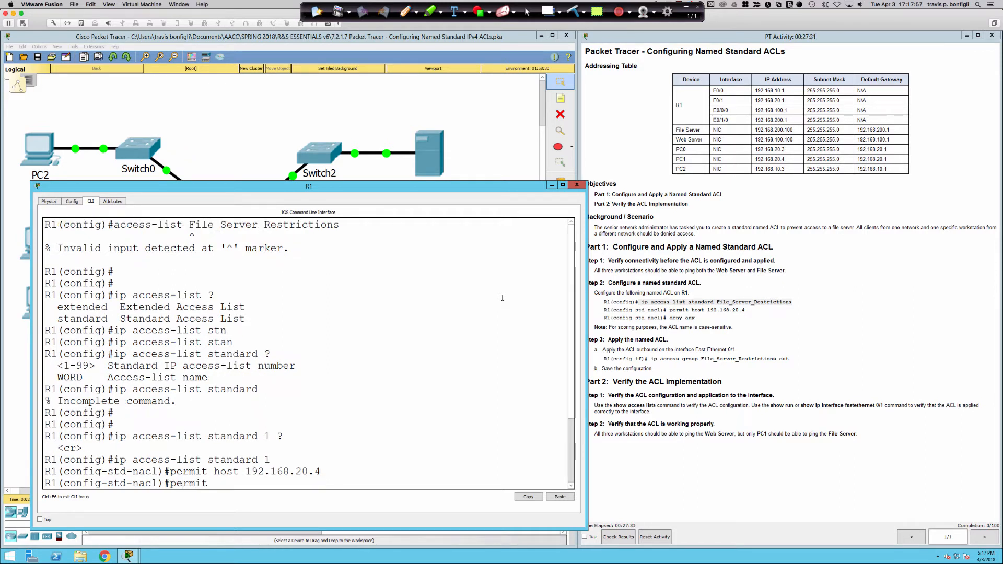
type(" 192.1")
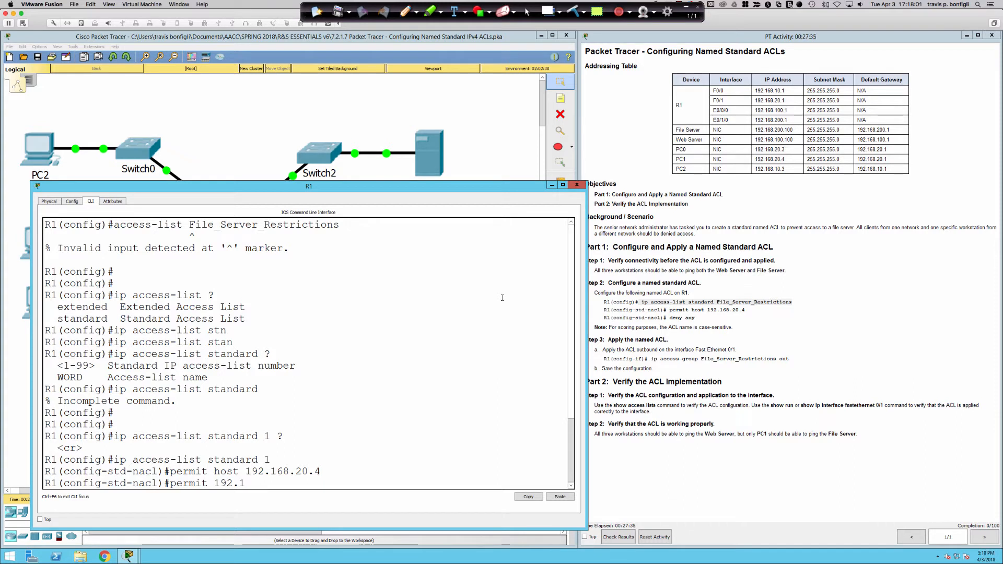
type("68")
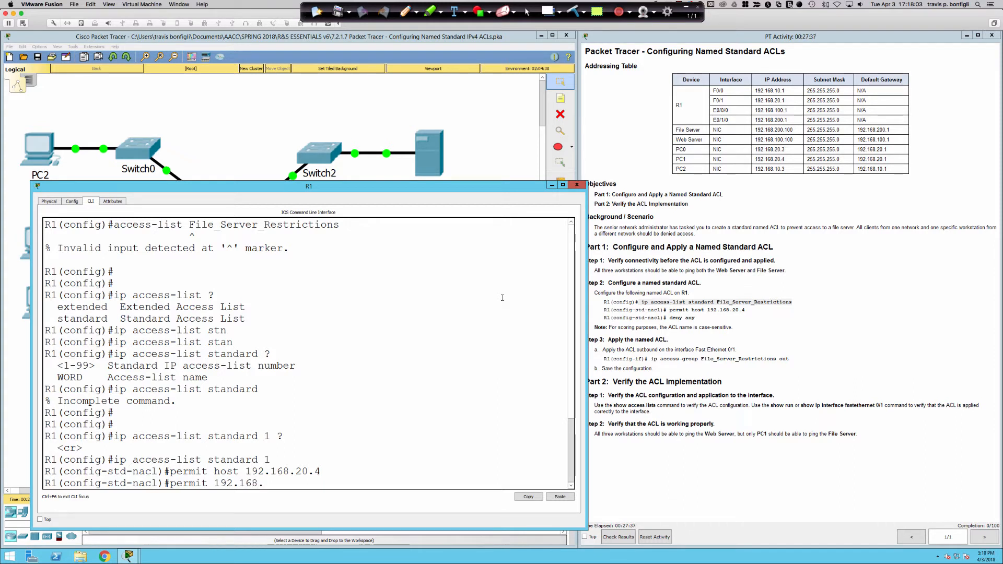
type(".20.5 0.0.0.0")
key("Return")
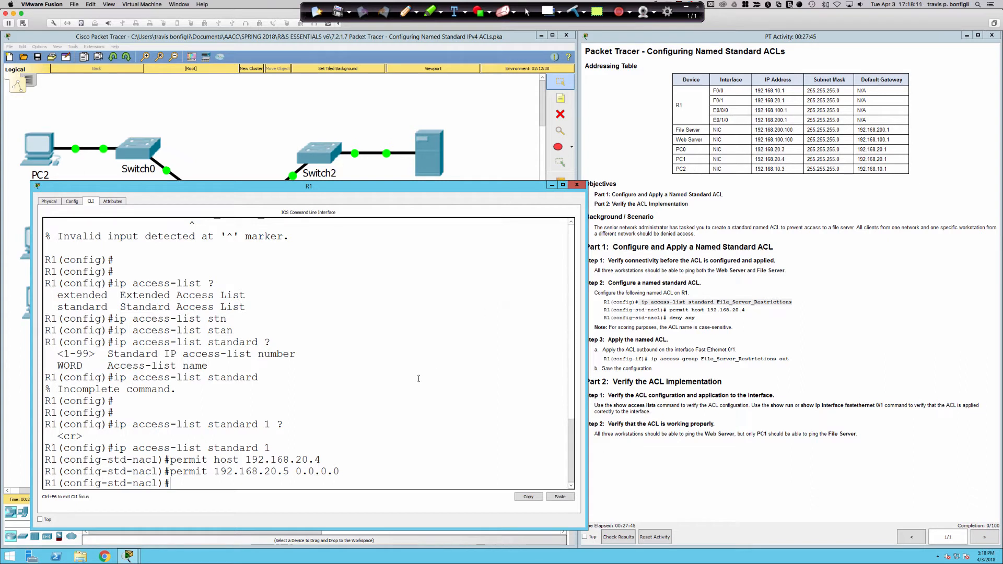
Step: Compare the two permit entries, highlighting the 0.0.0.0 wildcard mask and the address 192.168.20.5
left_click_drag(314, 461, 282, 471)
left_click(341, 463)
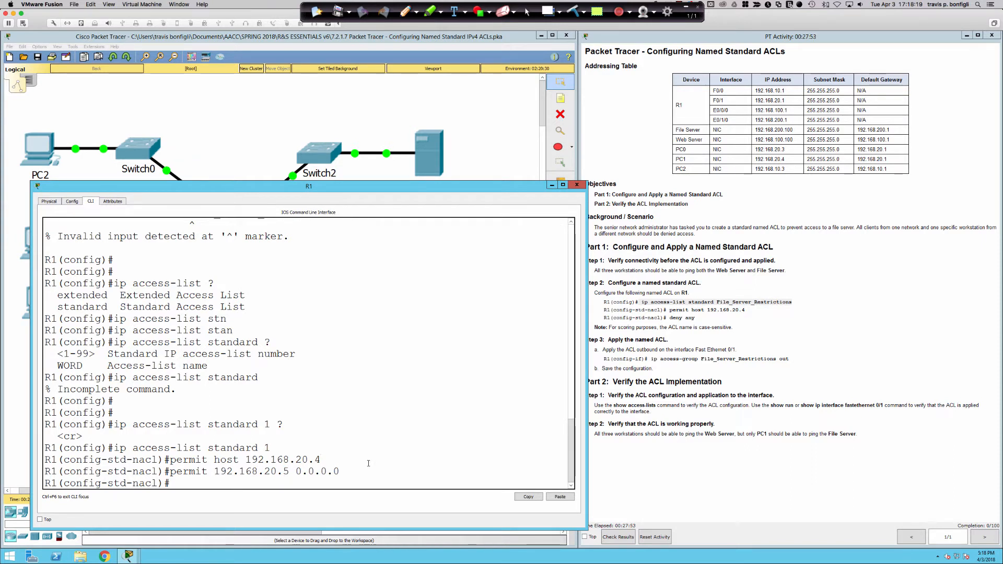
left_click_drag(343, 474, 295, 472)
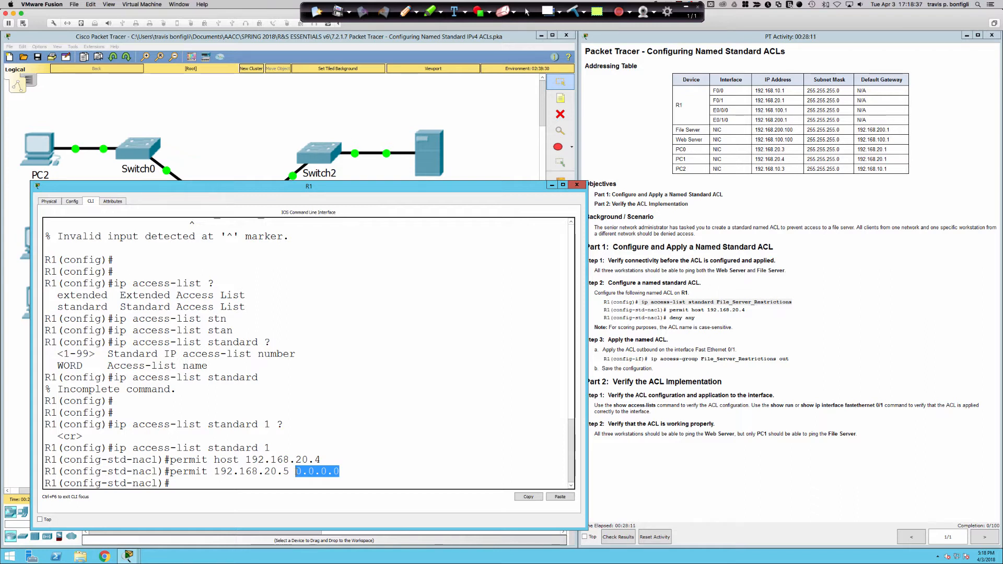
left_click_drag(289, 471, 214, 472)
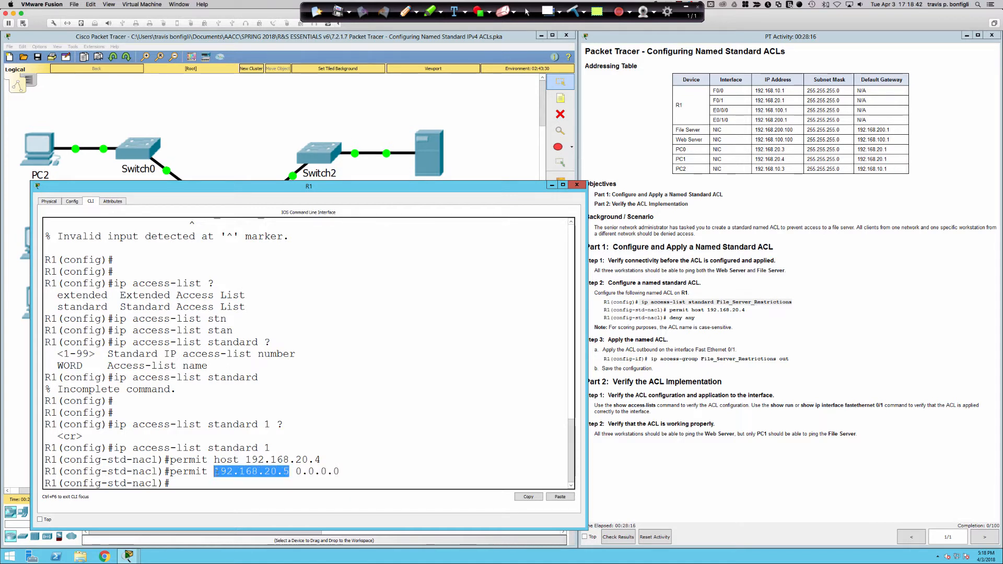
left_click(387, 472)
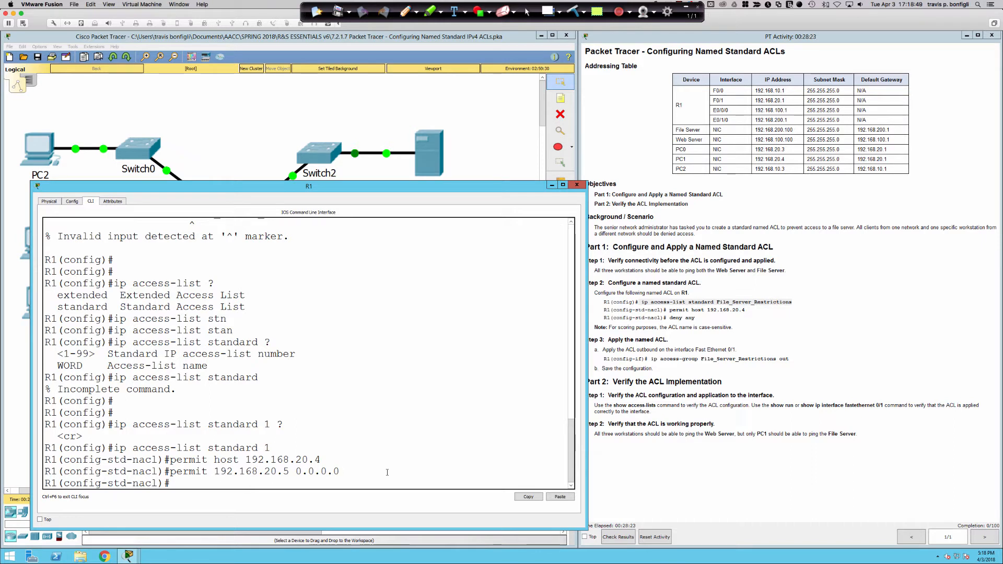
Step: Add a deny any entry to standard ACL 1
key("Return")
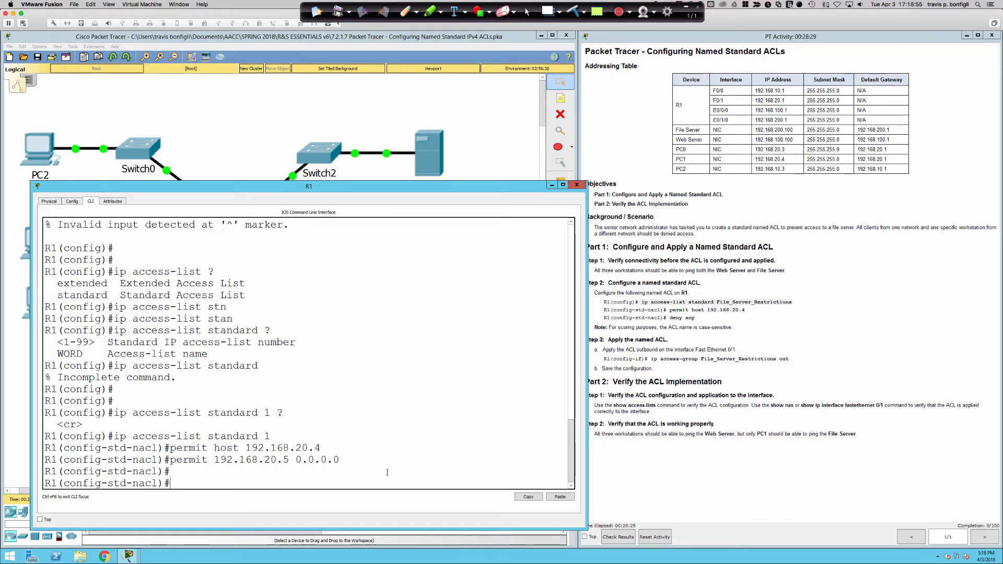
type("deny any")
key("Return")
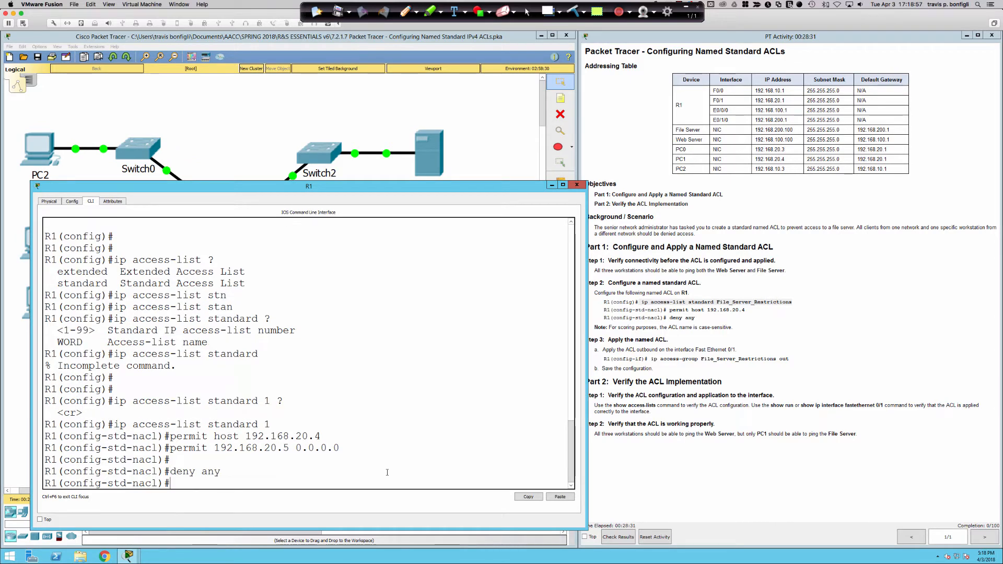
Step: Leave configuration mode on R1 and display the configured access lists
type("end")
key("Return")
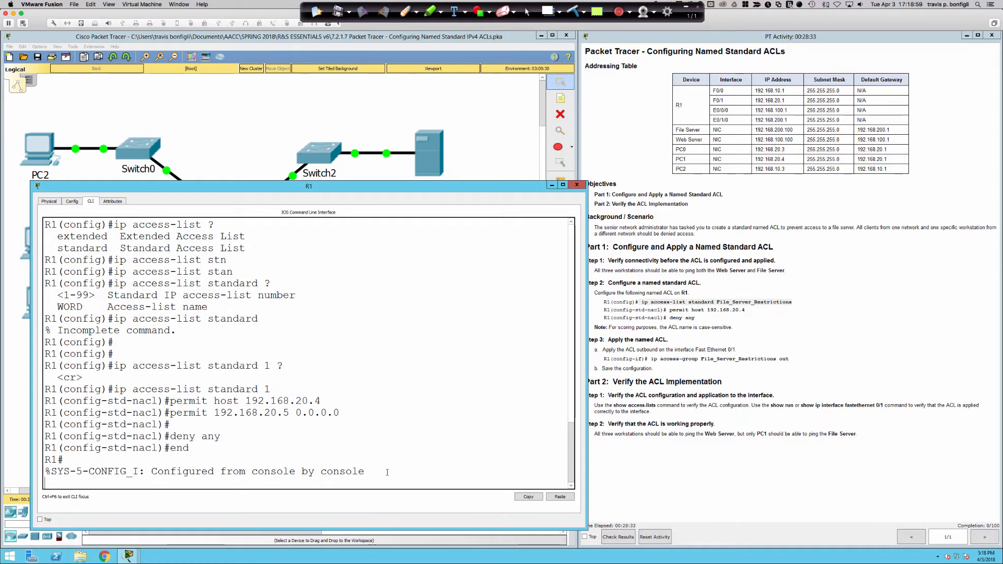
key("Return")
key("Return")
key("Return")
key("Return")
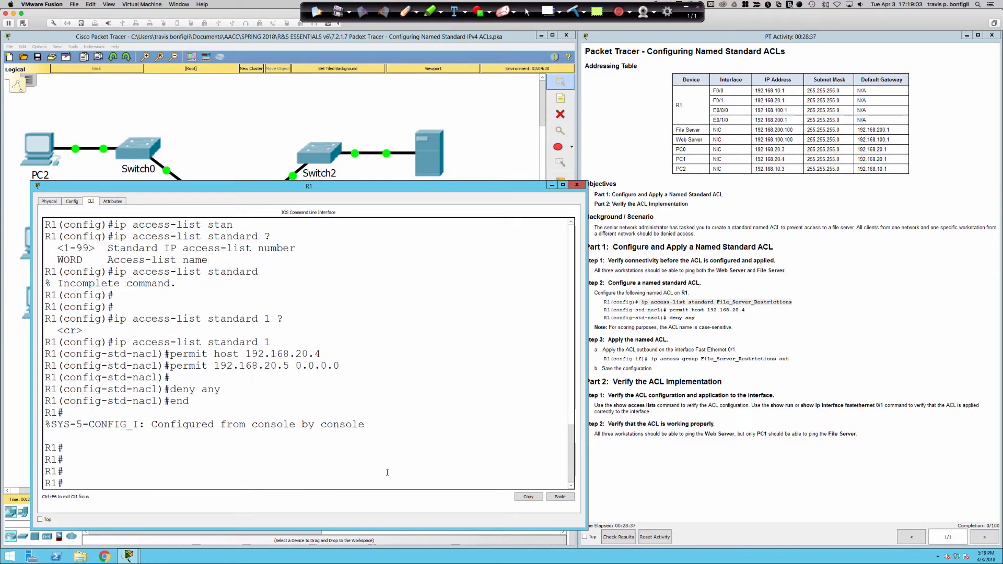
type("sh access-list")
key("Return")
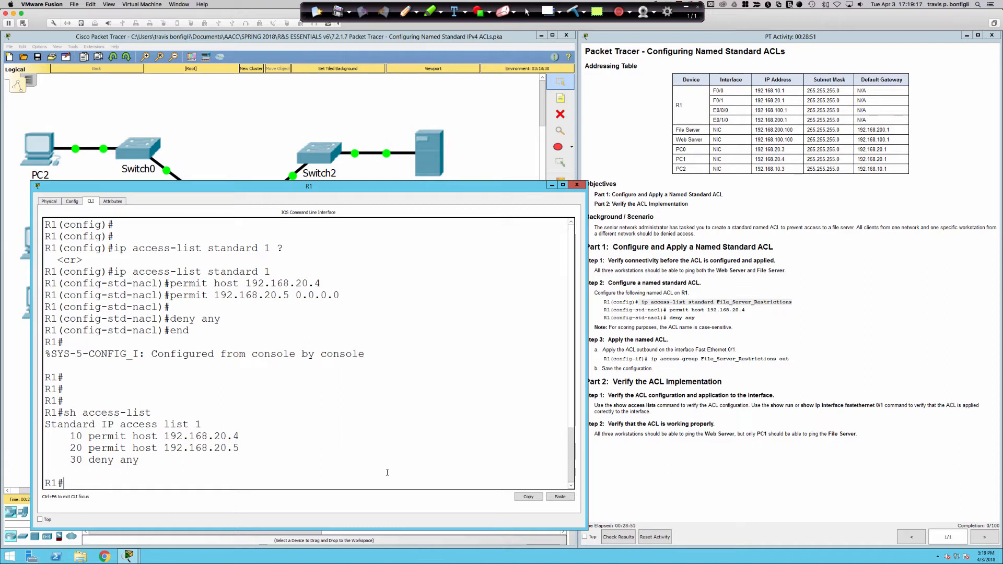
Step: Re-enter global configuration mode on R1 and check the options available after ip access-list standard
type("conf t")
key("Return")
key("Return")
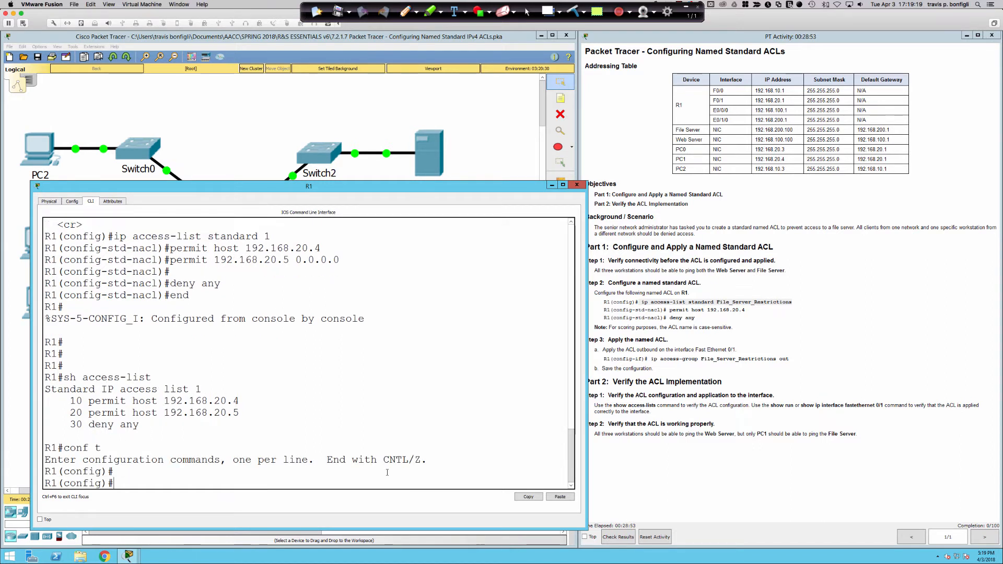
key("Return")
key("Return")
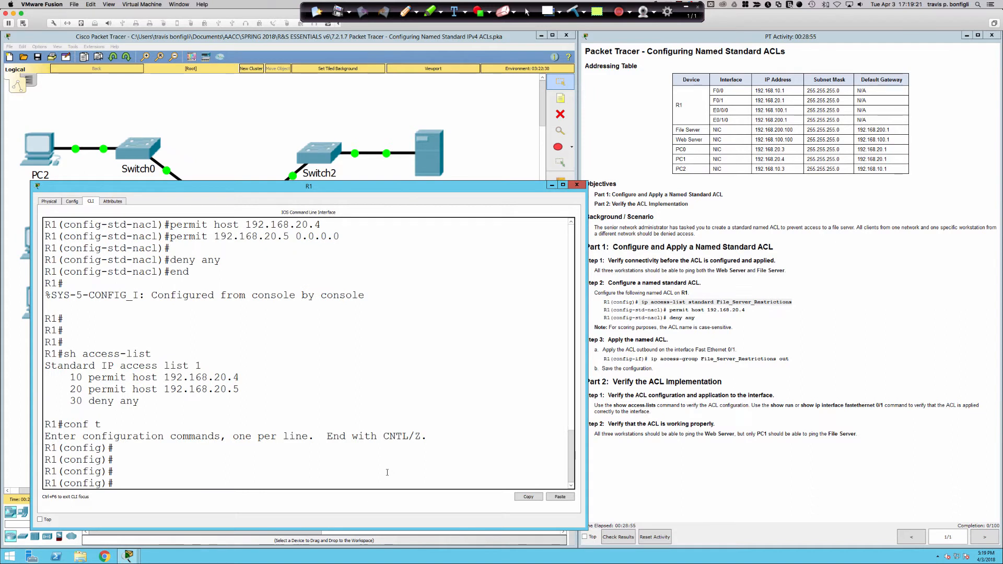
type("ip access")
key("Tab")
type("st")
key("Tab")
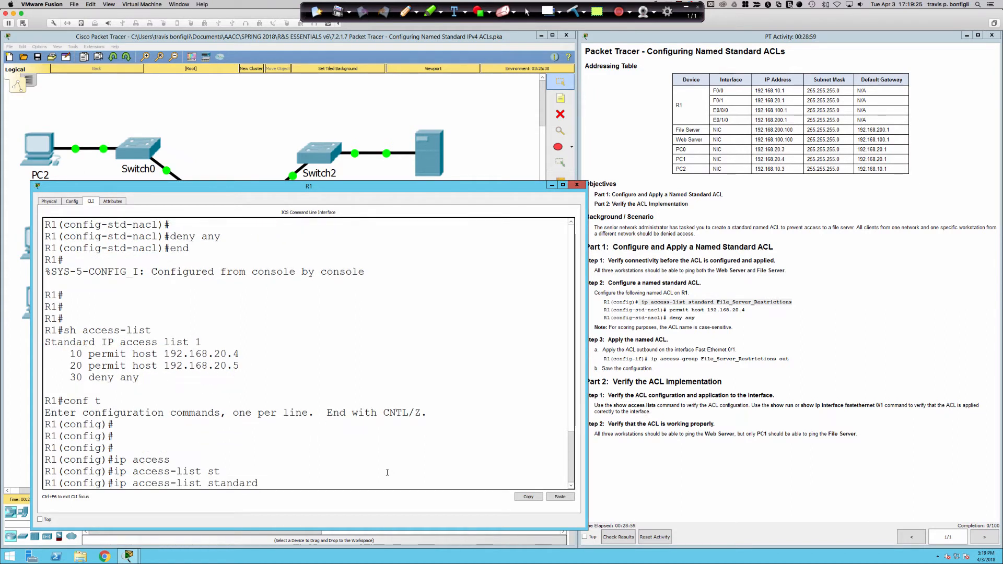
type("?")
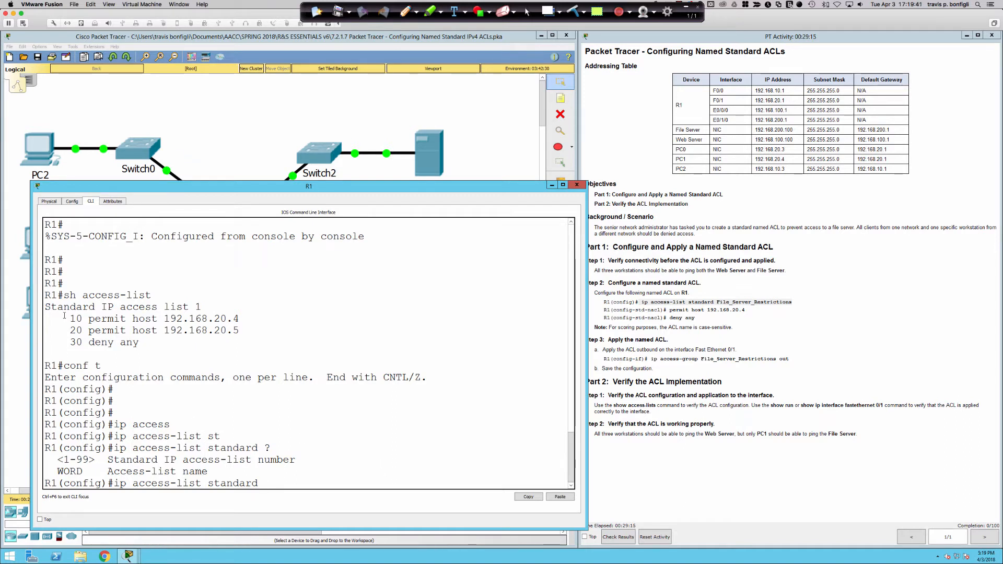
Step: Highlight the sequence numbers 10, 20 and 30 in the earlier access list output
left_click_drag(70, 318, 82, 319)
left_click(68, 330)
mouse_move(68, 330)
left_mouse_down()
mouse_move(82, 330)
mouse_move(83, 343)
left_mouse_up()
left_click(340, 362)
Step: Enter standard ACL 1 and remove its entry with sequence number 20
type("1")
key("Return")
type("no 20")
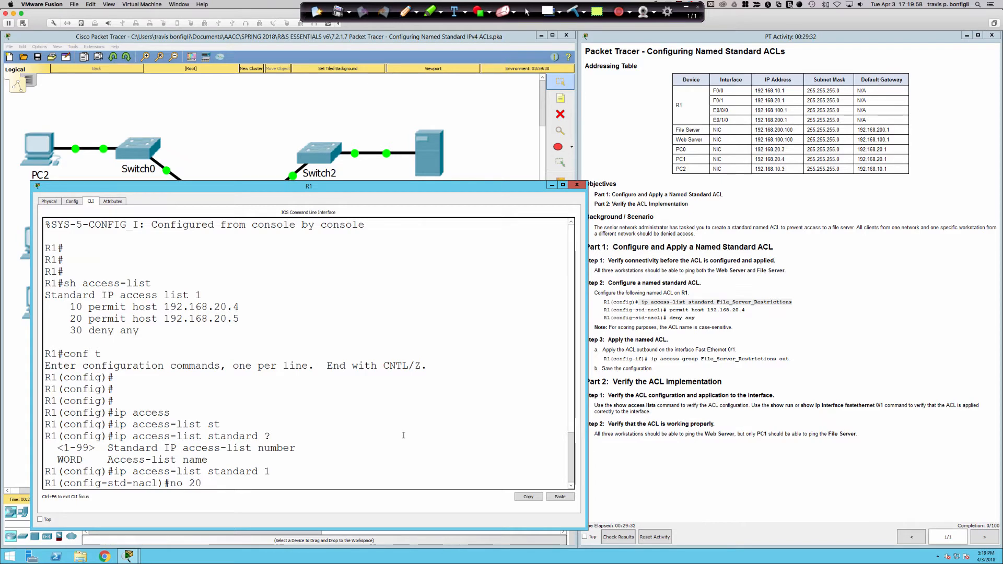
key("Return")
Step: Exit ACL configuration and display the access lists again to check the entries of ACL 1
type("end")
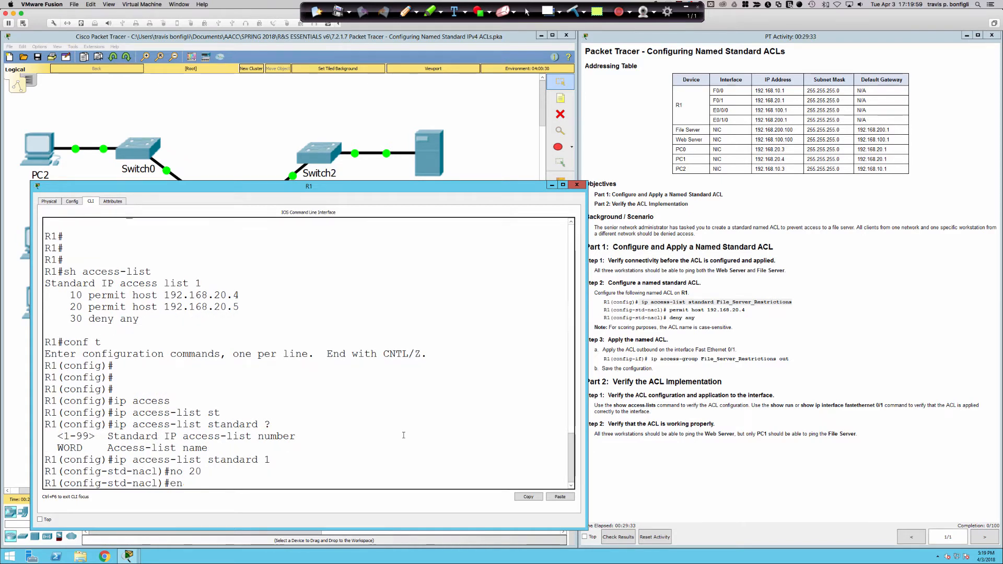
key("Return")
key("Return")
type("sh access-ist")
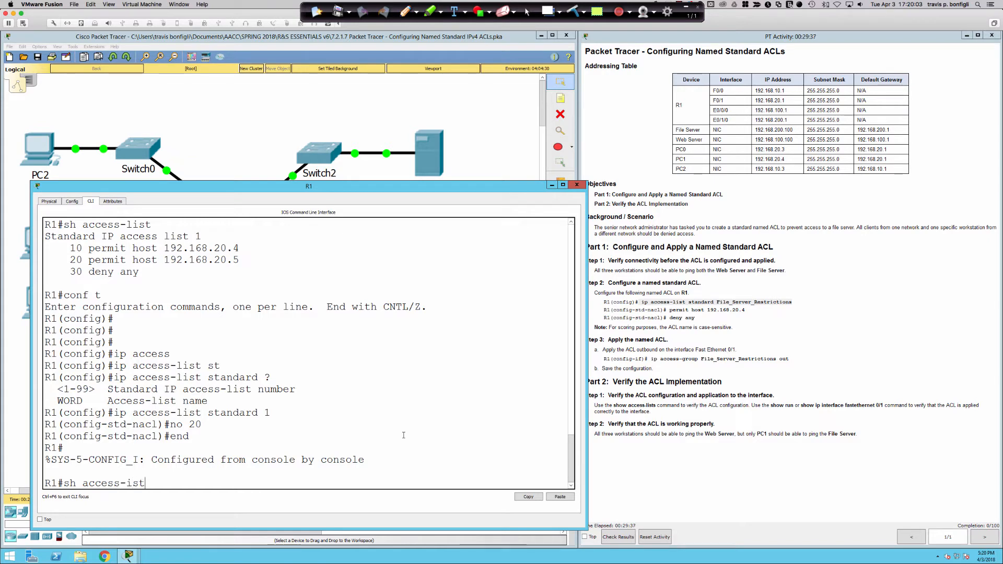
key("BackSpace")
key("BackSpace")
key("BackSpace")
type("list")
key("Return")
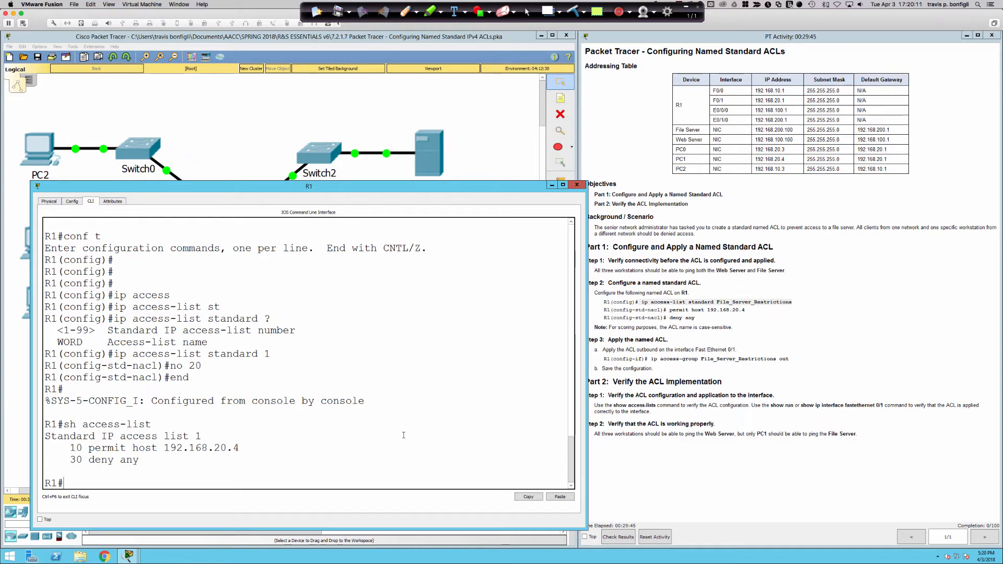
Step: Return to global configuration mode and highlight the Standard IP access list 1 heading in the output
type("conf t")
key("Return")
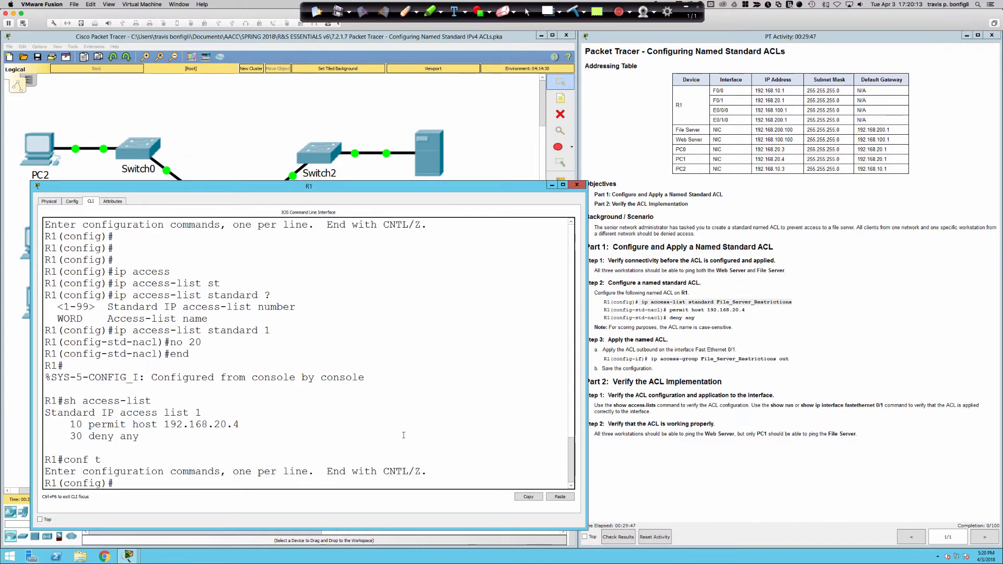
key("Return")
key("Return")
type("ip")
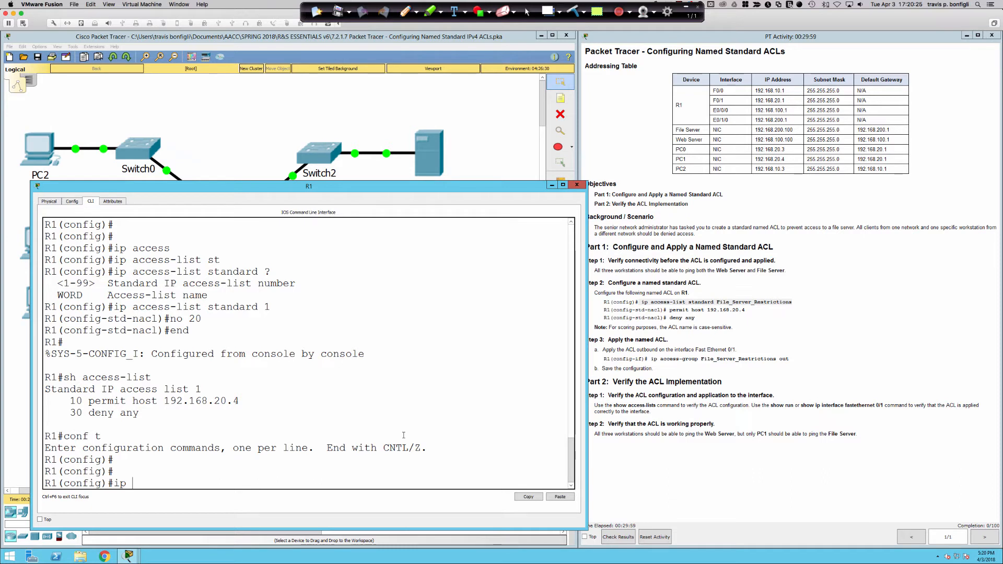
key("BackSpace")
key("BackSpace")
key("BackSpace")
left_click_drag(70, 389, 212, 386)
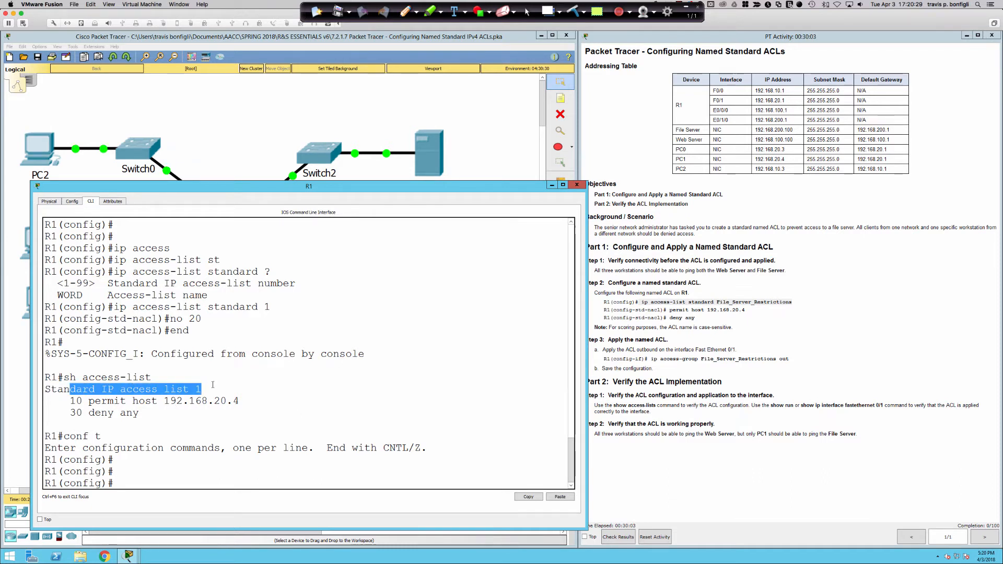
left_click(312, 398)
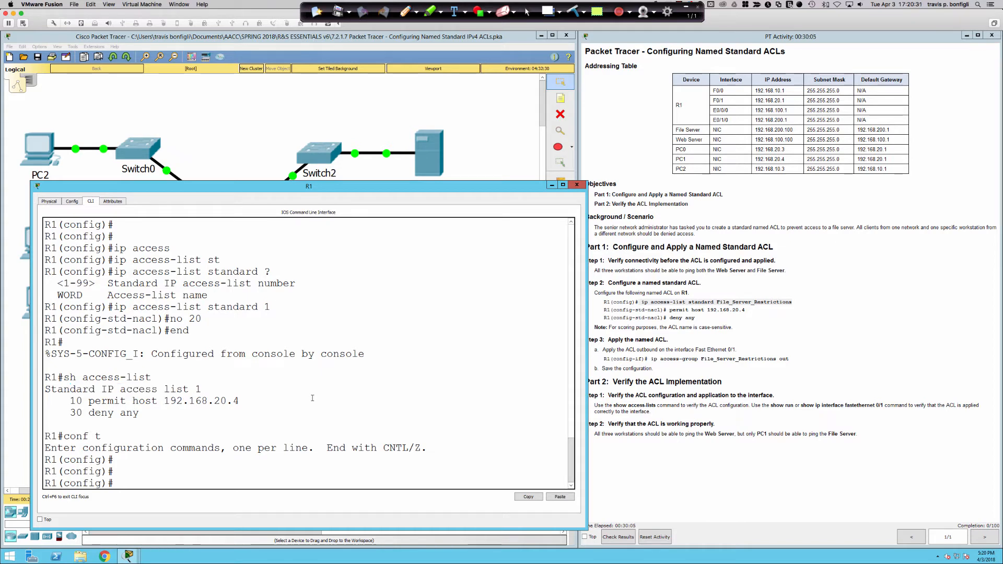
Step: Start another ip access-list standard command and list its number and name options
type("ip access")
key("Tab")
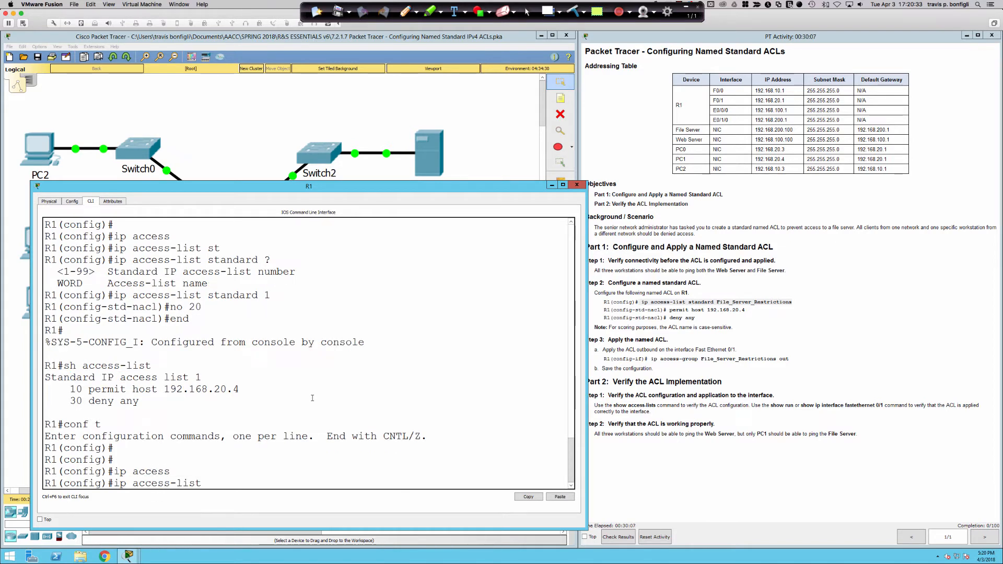
type("st")
key("Tab")
type("?")
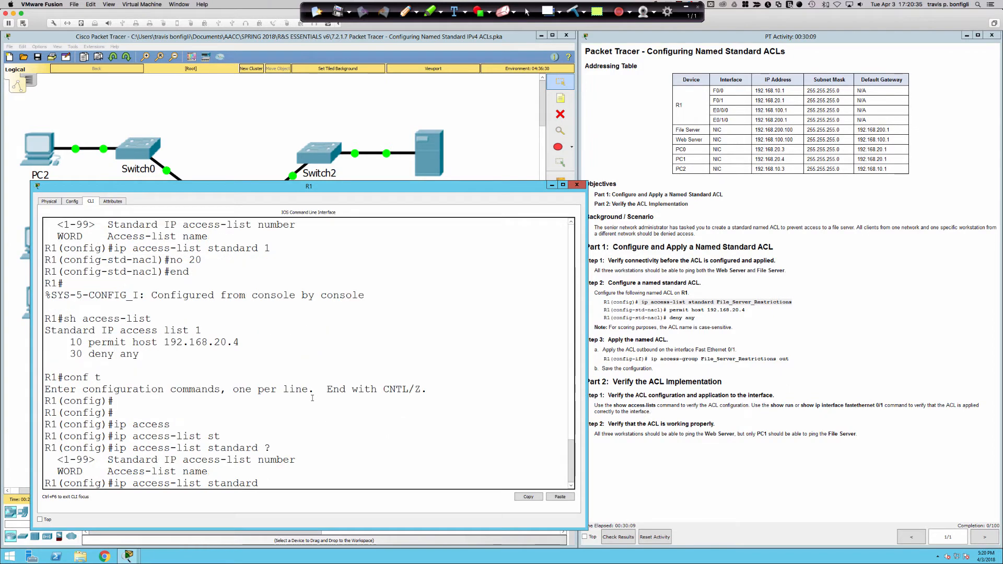
Step: Examine the 1-99 number and WORD name options, trying 89 as the ACL number and clearing it again
left_click_drag(64, 459, 89, 459)
left_click(309, 480)
type("64646")
key("BackSpace")
type("89")
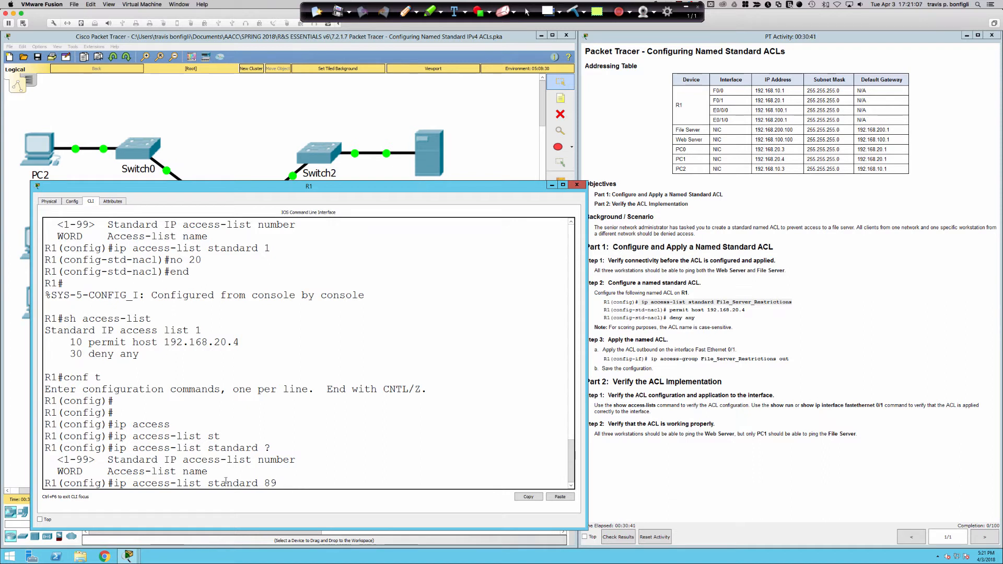
left_click_drag(126, 483, 113, 483)
left_click(276, 483)
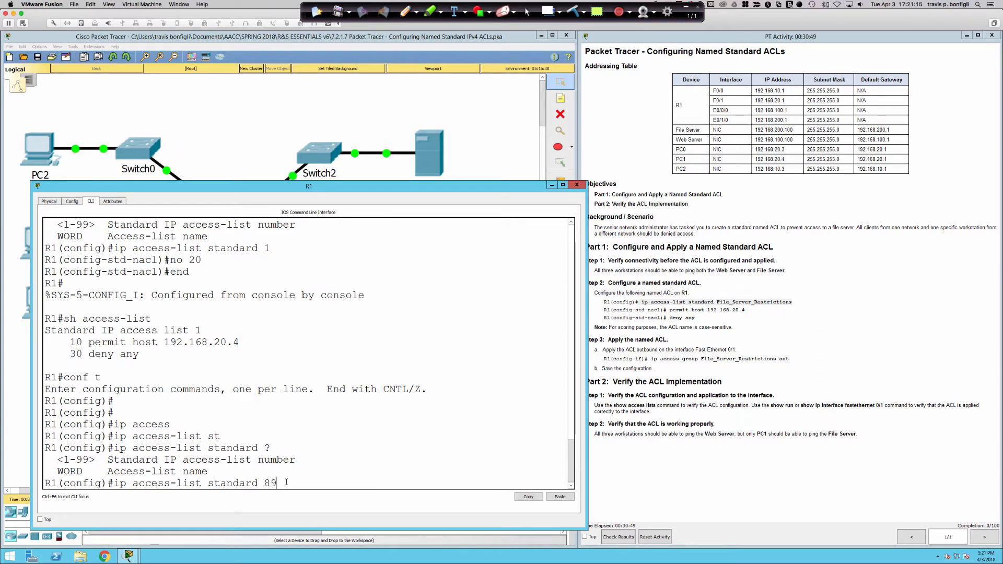
left_click_drag(217, 470, 48, 459)
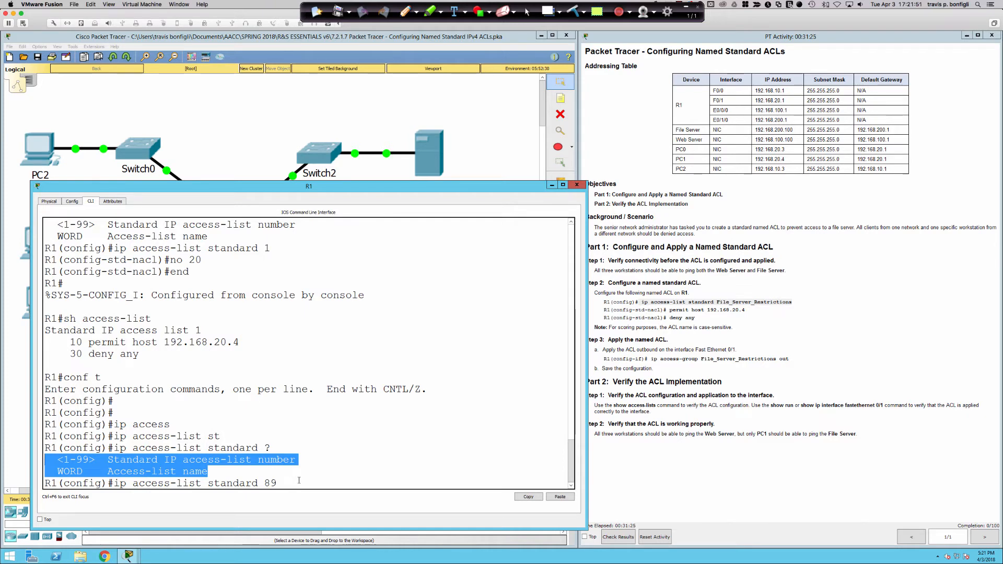
left_click(299, 480)
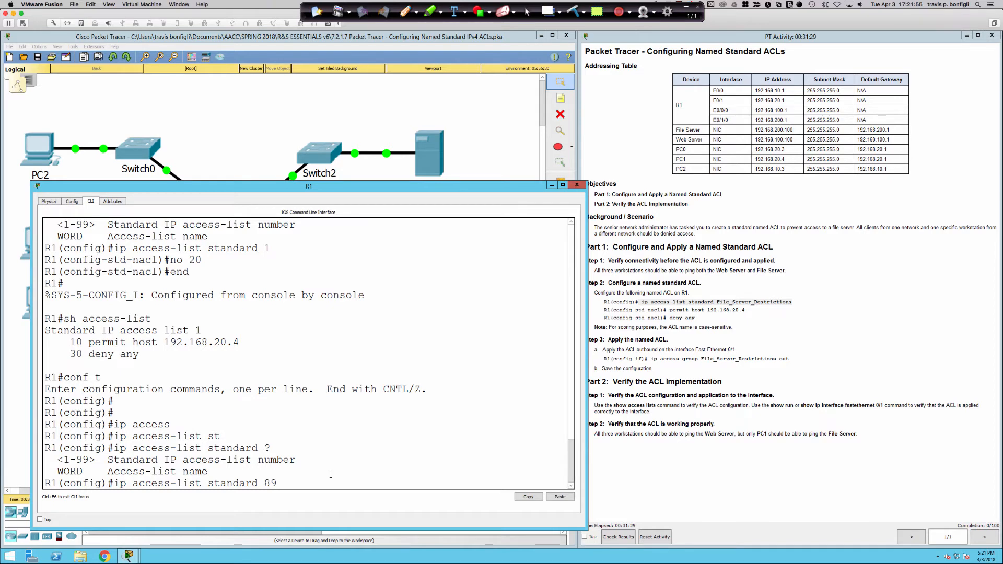
key("BackSpace")
key("BackSpace")
Step: Create the named standard ACL File_Server_Restrictions, matching the capitalization in the instructions
type("File_Server_res")
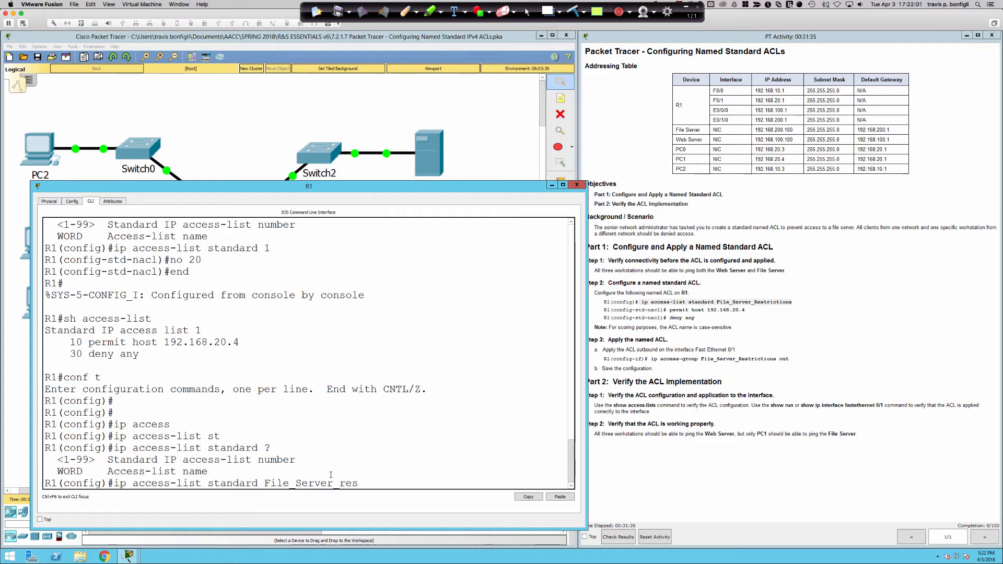
key("BackSpace")
key("BackSpace")
key("BackSpace")
key("BackSpace")
key("BackSpace")
key("BackSpace")
key("BackSpace")
type("Restrictions")
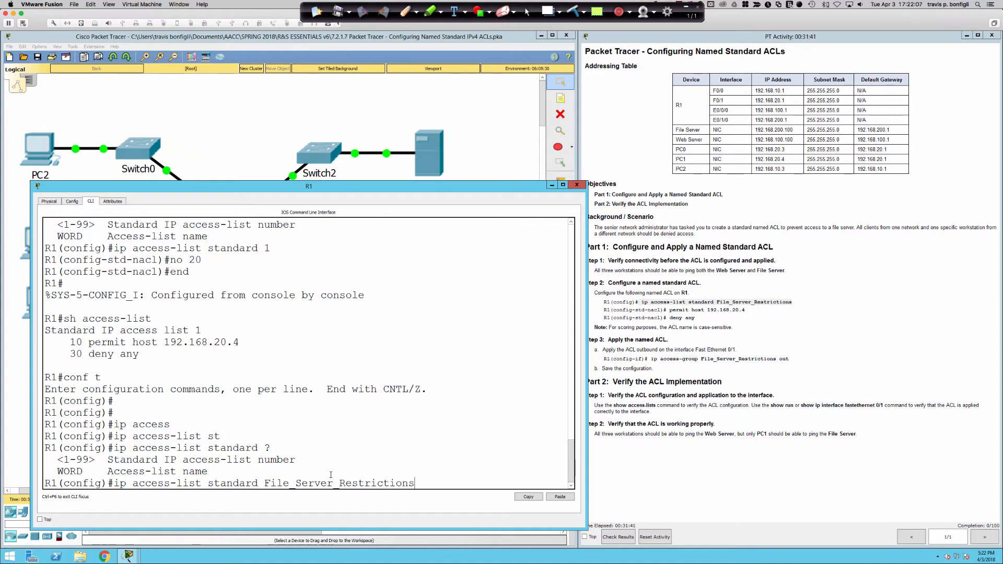
key("Return")
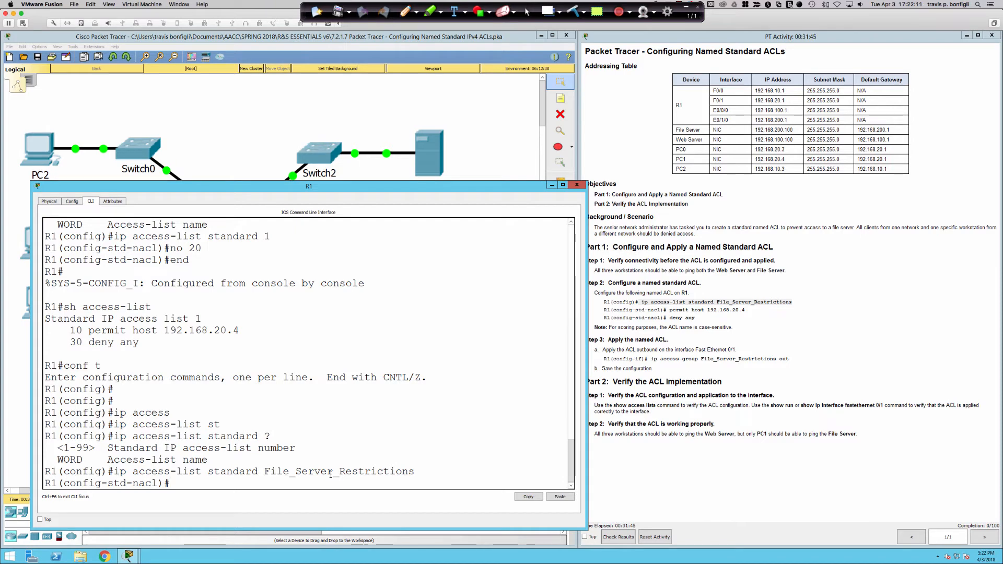
Step: Add entries to File_Server_Restrictions permitting host 192.168.20.4 and denying any other source
key("Return")
type("permit")
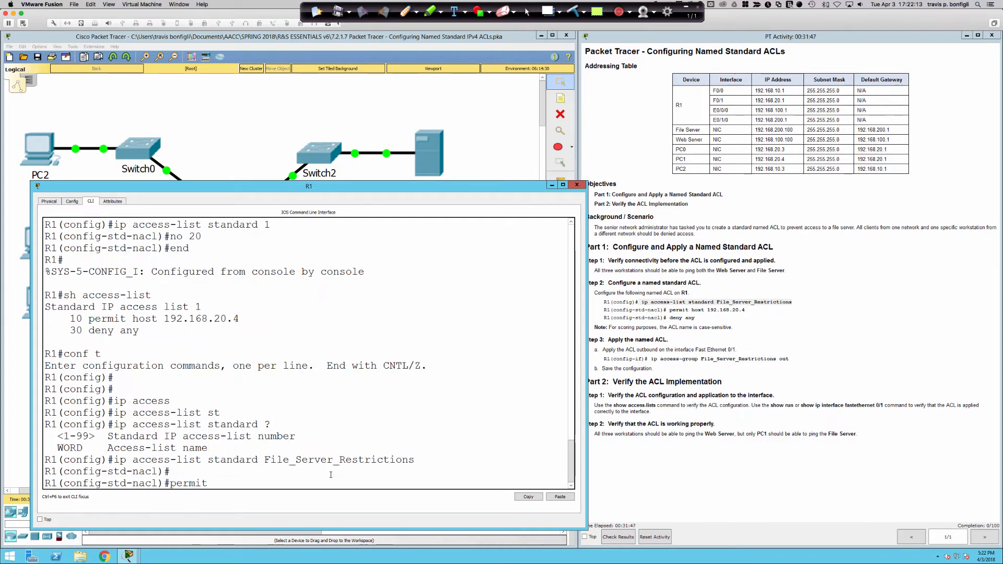
type(" host 192.16")
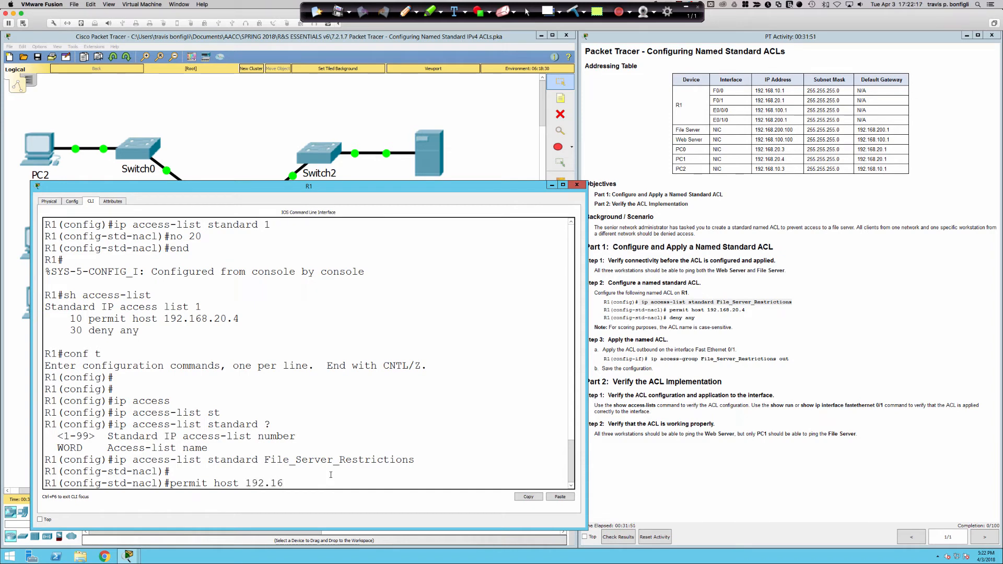
type("8.20.4")
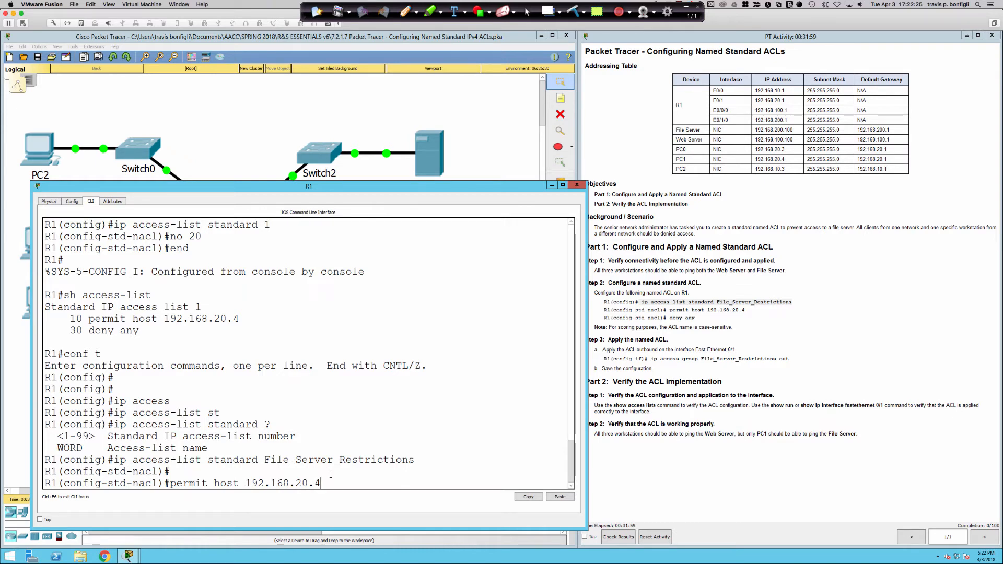
key("Return")
type("deny")
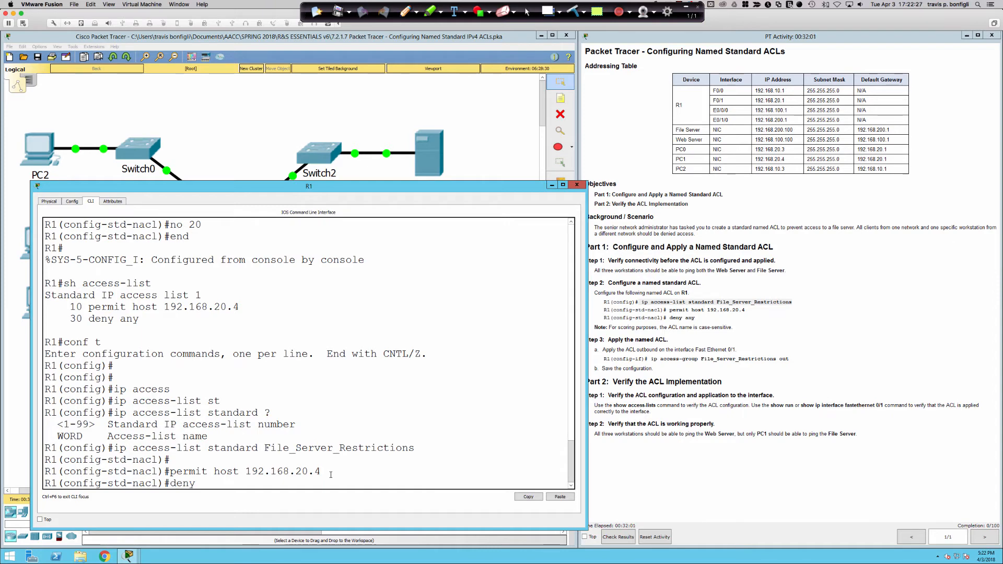
type(" any")
key("Return")
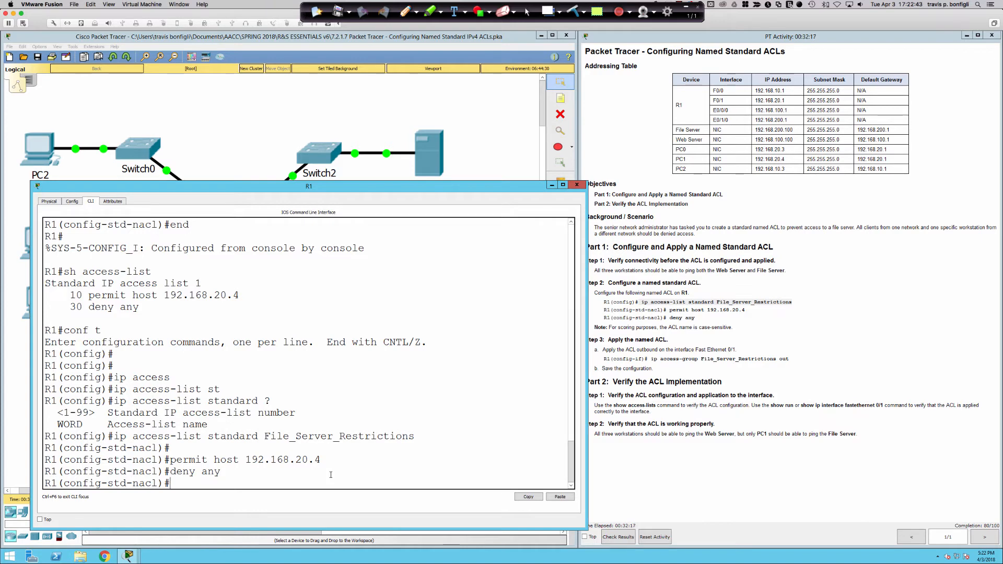
key("Return")
key("Return")
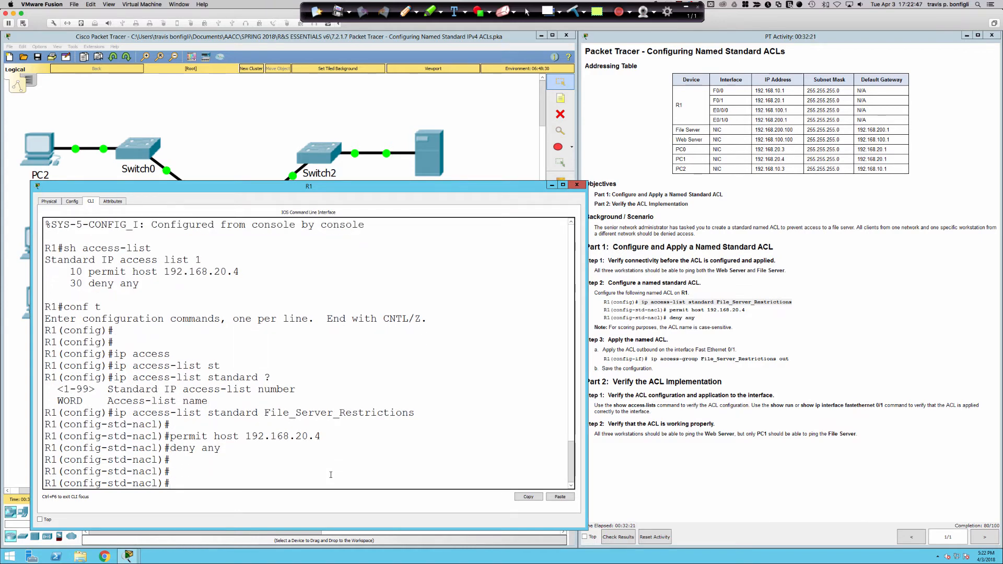
Step: Bring the topology to the front and handwrite STAND with an arrow to an underlined DEST. above it using the red pen
left_click(272, 152)
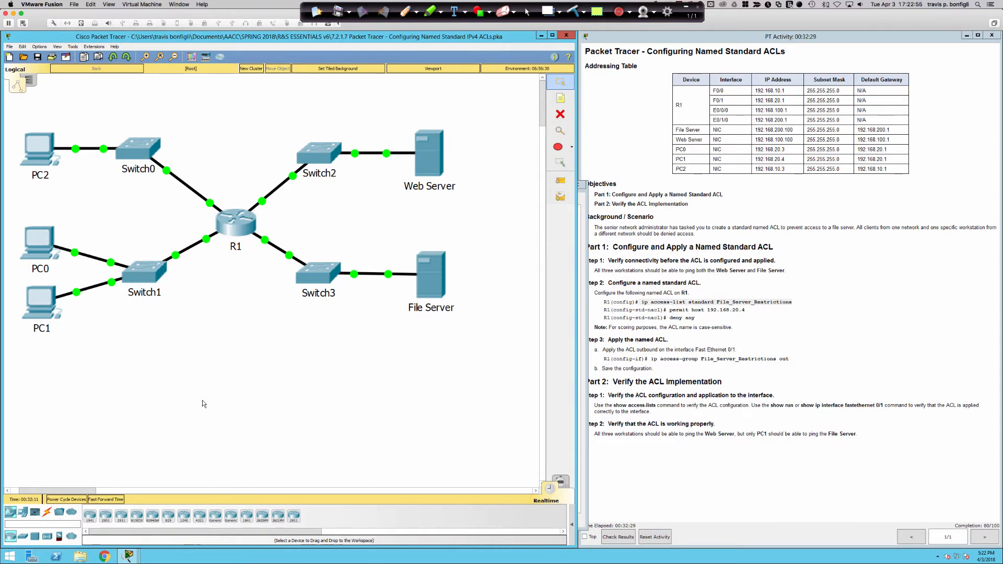
left_click(405, 11)
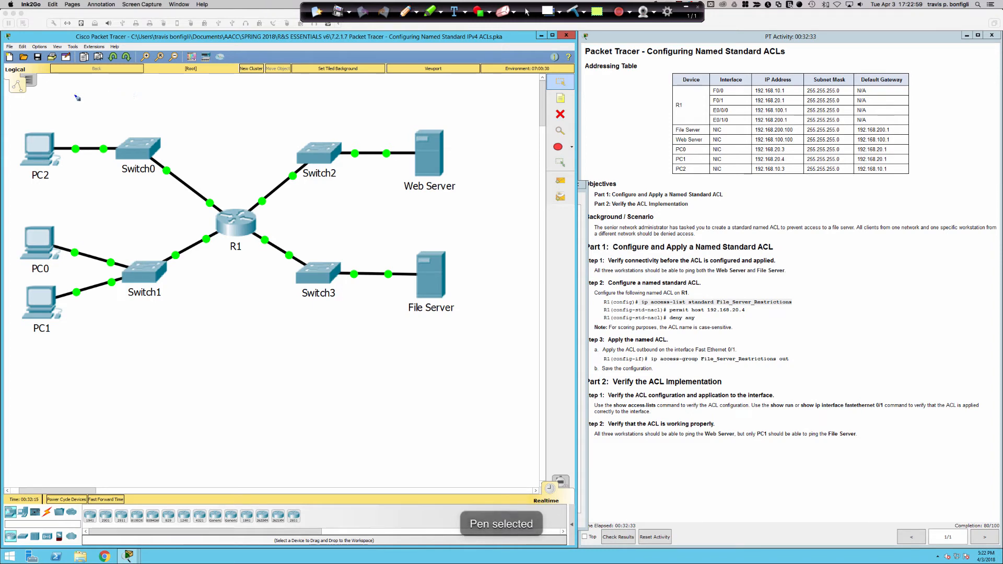
mouse_move(75, 91)
left_mouse_down()
mouse_move(72, 98)
mouse_move(89, 98)
left_mouse_up()
left_click_drag(83, 88, 99, 97)
mouse_move(93, 93)
left_mouse_down()
mouse_move(106, 86)
mouse_move(112, 97)
left_mouse_up()
mouse_move(111, 96)
left_mouse_down()
mouse_move(113, 84)
mouse_move(112, 99)
left_mouse_up()
mouse_move(111, 83)
left_mouse_down()
mouse_move(112, 98)
mouse_move(321, 89)
left_mouse_up()
mouse_move(313, 84)
left_mouse_down()
mouse_move(313, 94)
mouse_move(333, 95)
left_mouse_up()
mouse_move(332, 82)
left_mouse_down()
mouse_move(333, 95)
mouse_move(356, 87)
left_mouse_up()
mouse_move(374, 82)
left_mouse_down()
mouse_move(363, 95)
mouse_move(384, 79)
left_mouse_up()
left_click_drag(332, 101, 389, 96)
left_click(387, 95)
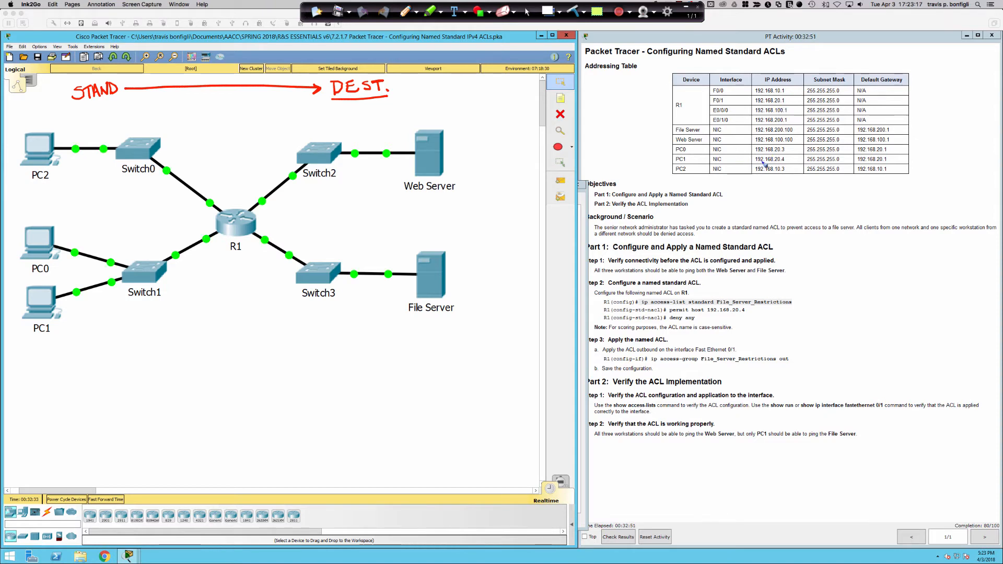
Step: Circle PC1 in red and draw a green arrow from PC1 through R1 to the File Server
mouse_move(40, 283)
left_mouse_down()
mouse_move(29, 281)
mouse_move(14, 310)
mouse_move(39, 341)
mouse_move(74, 301)
mouse_move(34, 282)
left_mouse_up()
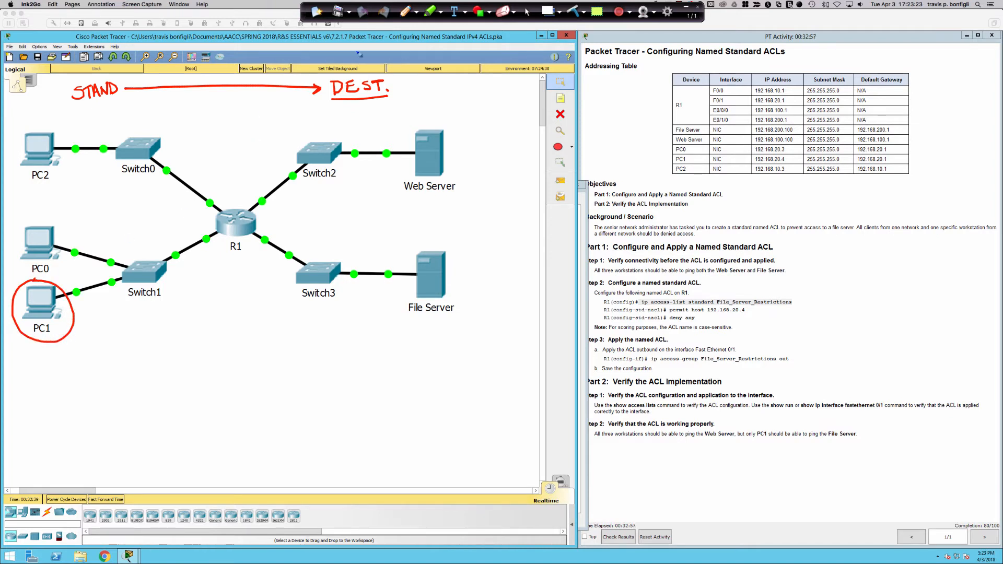
left_click(418, 12)
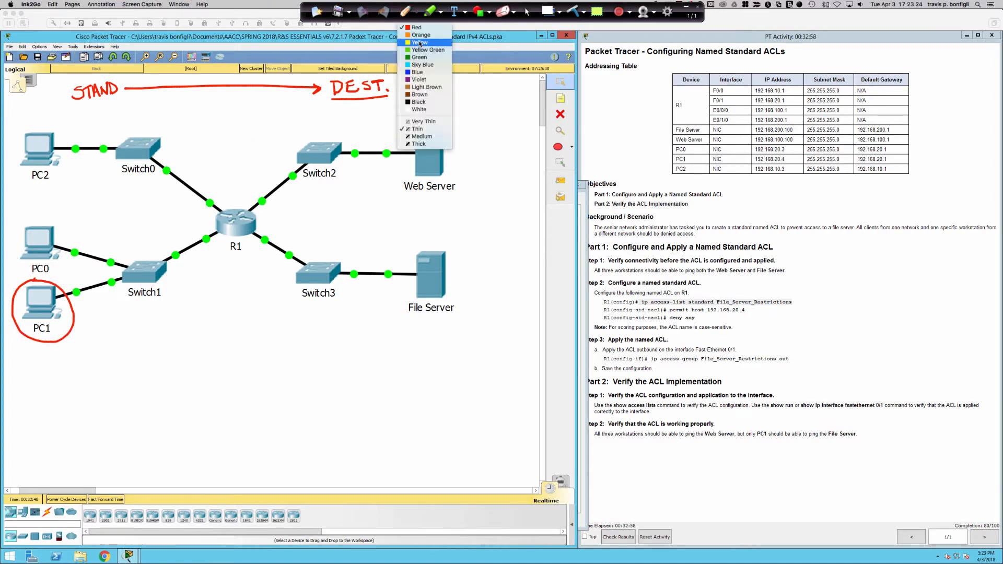
left_click(420, 56)
mouse_move(45, 305)
left_mouse_down()
mouse_move(112, 295)
mouse_move(241, 223)
mouse_move(407, 261)
left_mouse_up()
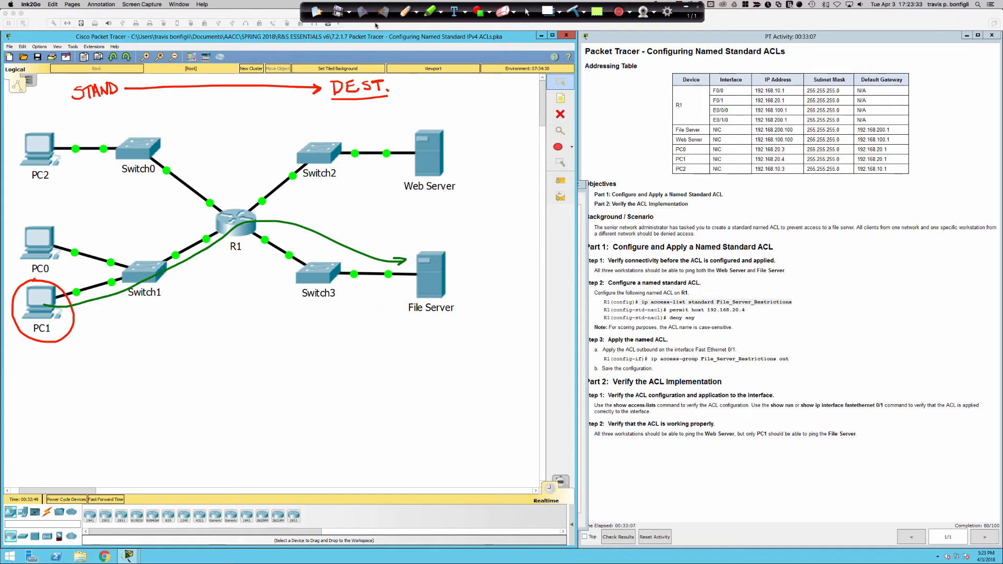
Step: Circle the four switches and R1 in red, label R1 as L3, and clear the page of ink annotations
left_click(417, 13)
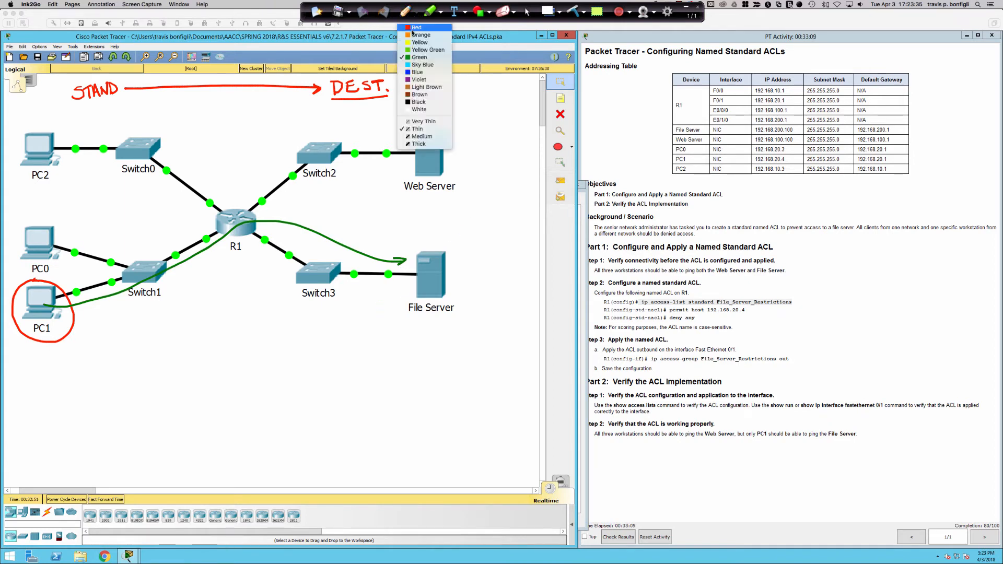
left_click(414, 31)
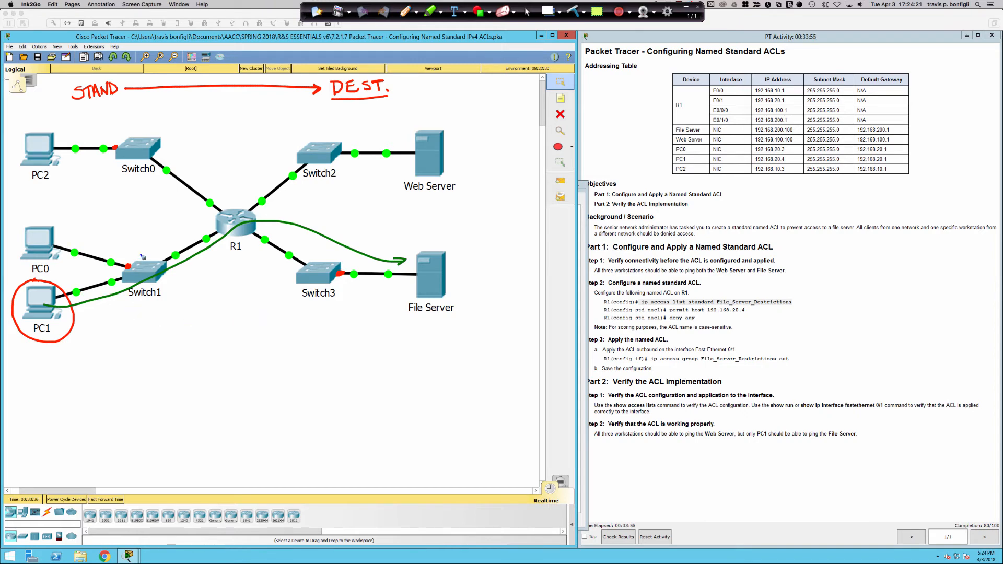
mouse_move(127, 254)
left_mouse_down()
mouse_move(166, 258)
mouse_move(121, 255)
left_mouse_up()
mouse_move(320, 252)
left_mouse_down()
mouse_move(335, 305)
mouse_move(293, 256)
left_mouse_up()
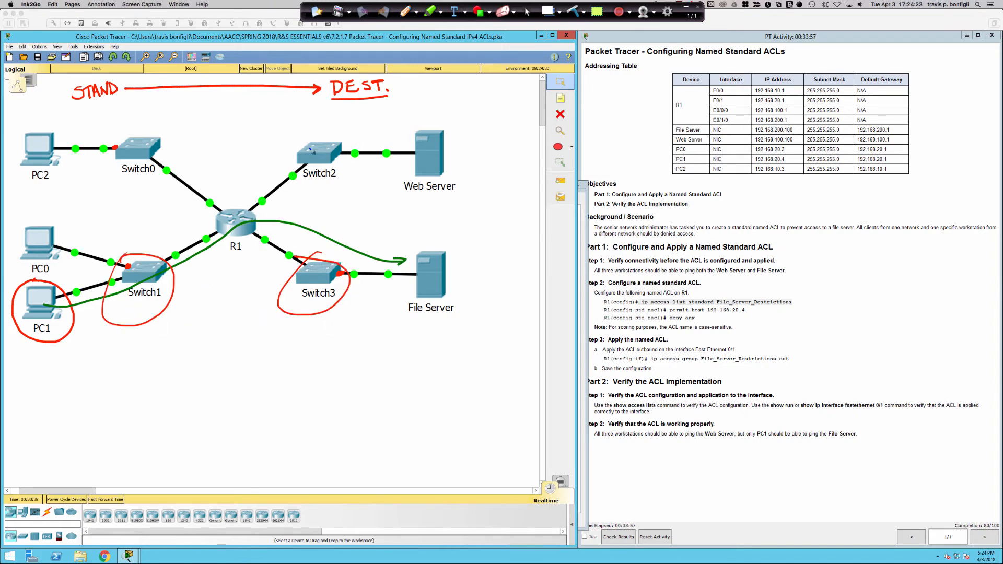
mouse_move(315, 127)
left_mouse_down()
mouse_move(371, 152)
mouse_move(307, 126)
left_mouse_up()
mouse_move(125, 127)
left_mouse_down()
mouse_move(114, 179)
mouse_move(108, 125)
left_mouse_up()
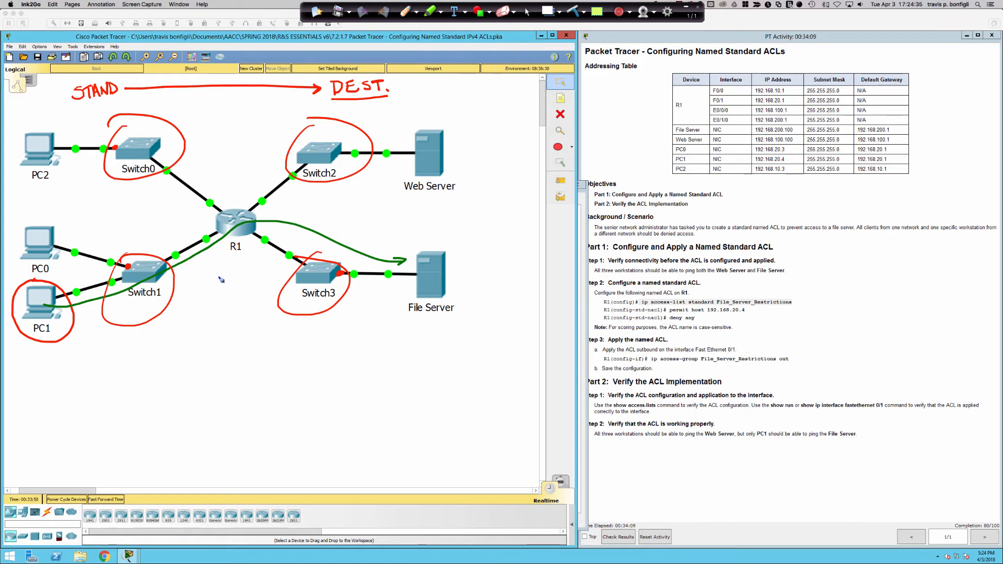
mouse_move(235, 202)
left_mouse_down()
mouse_move(269, 246)
mouse_move(230, 200)
mouse_move(239, 181)
mouse_move(235, 196)
left_mouse_up()
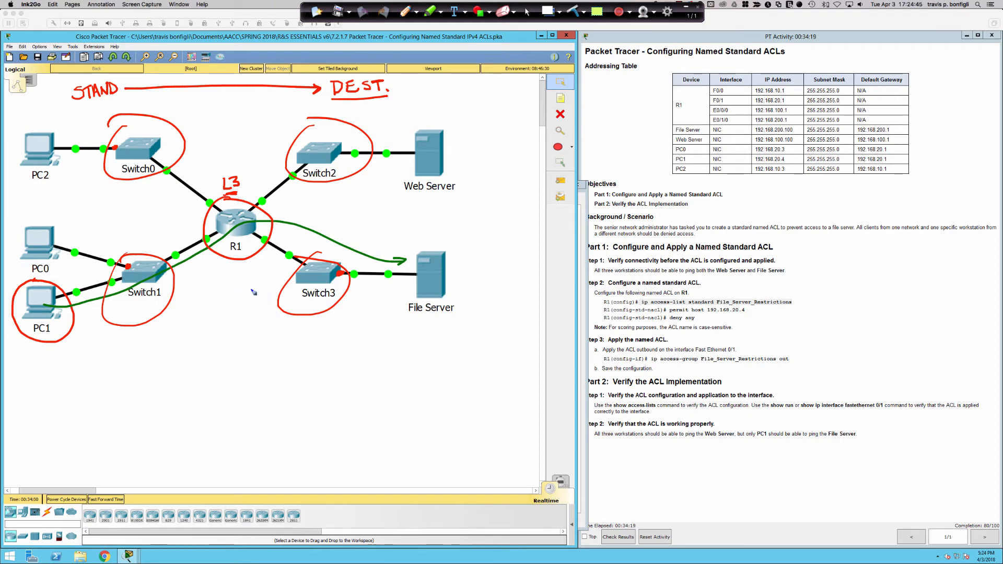
left_click(574, 10)
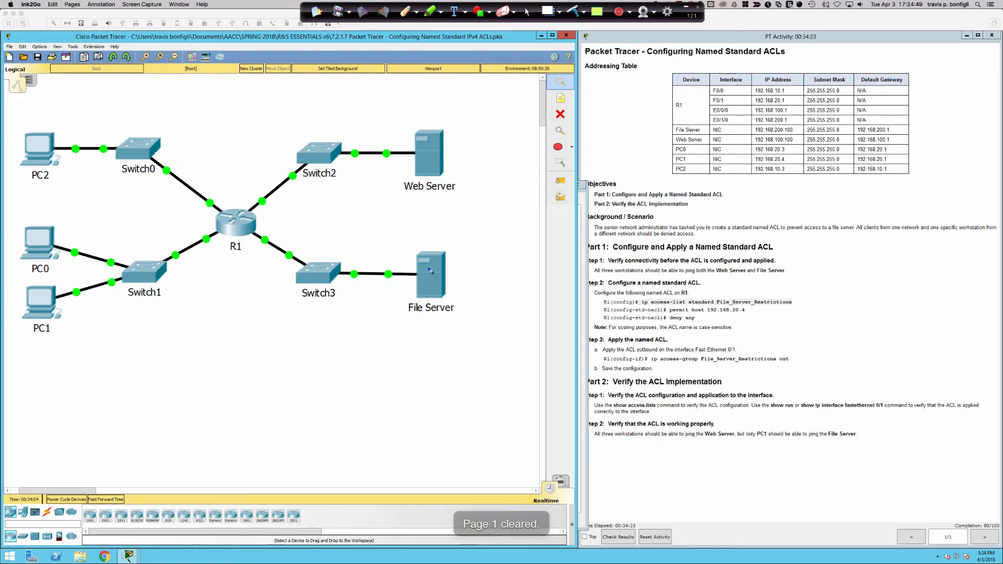
Step: Mark R1's port toward Switch3 in red, then bracket the Step 2 ACL commands and underline permit host 192.168.20.4
left_click(252, 232)
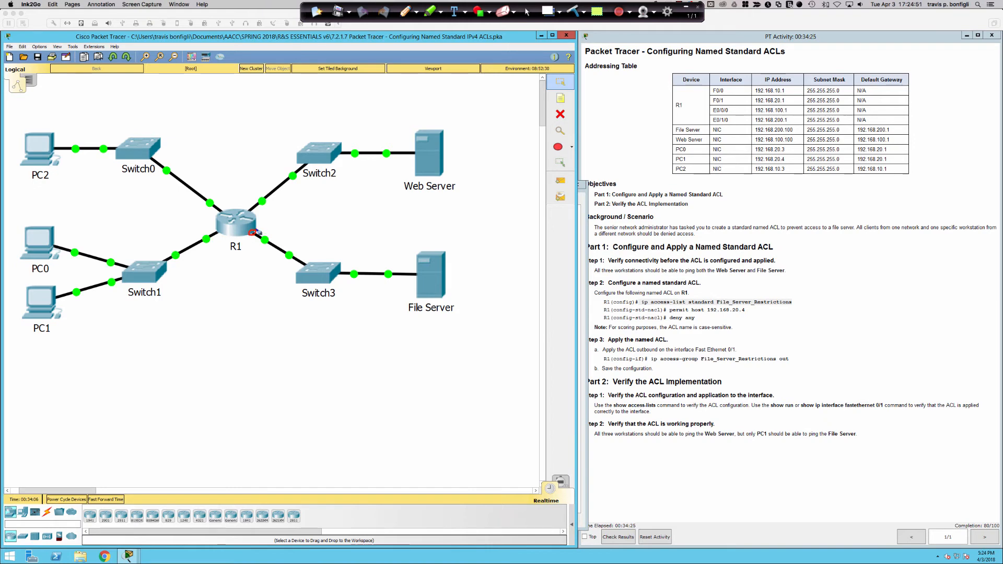
left_click_drag(255, 237, 257, 235)
mouse_move(623, 292)
left_mouse_down()
mouse_move(608, 294)
mouse_move(596, 329)
mouse_move(621, 327)
left_mouse_up()
mouse_move(782, 289)
left_mouse_down()
mouse_move(799, 288)
mouse_move(777, 325)
left_mouse_up()
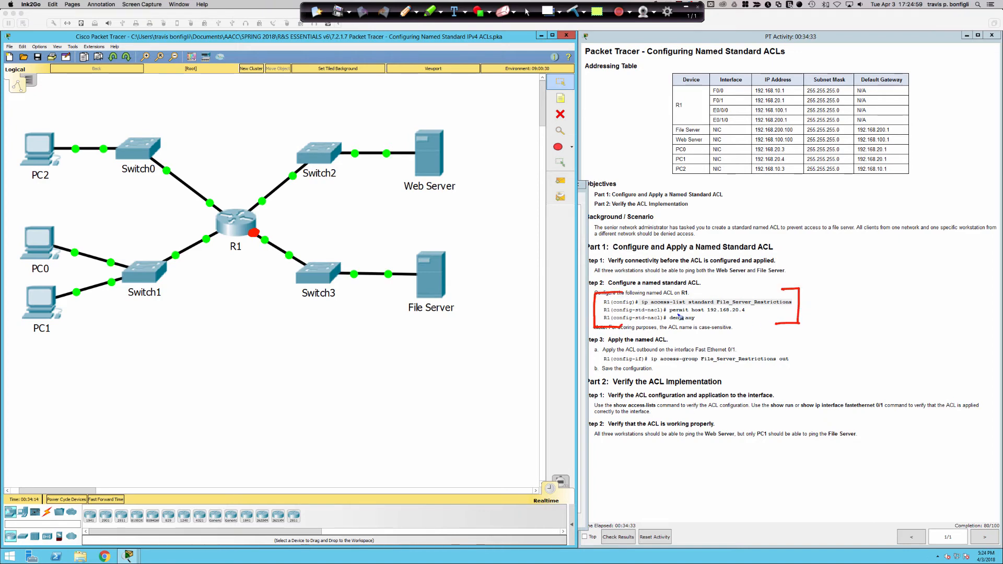
left_click_drag(674, 314, 755, 313)
Step: Circle PC1 and trace its path to the File Server in red, and cross out PC0, PC2 and the Web Server
mouse_move(49, 282)
left_mouse_down()
mouse_move(24, 319)
mouse_move(59, 285)
mouse_move(36, 281)
mouse_move(154, 263)
mouse_move(400, 283)
mouse_move(394, 270)
left_mouse_up()
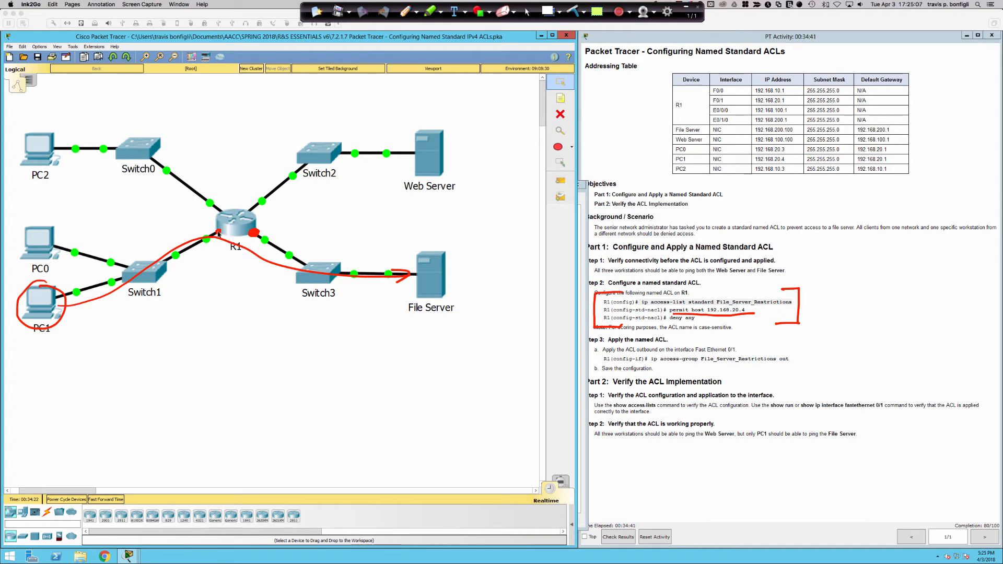
mouse_move(21, 230)
left_mouse_down()
mouse_move(51, 251)
mouse_move(33, 257)
left_mouse_up()
mouse_move(51, 136)
left_mouse_down()
mouse_move(71, 159)
mouse_move(47, 172)
left_mouse_up()
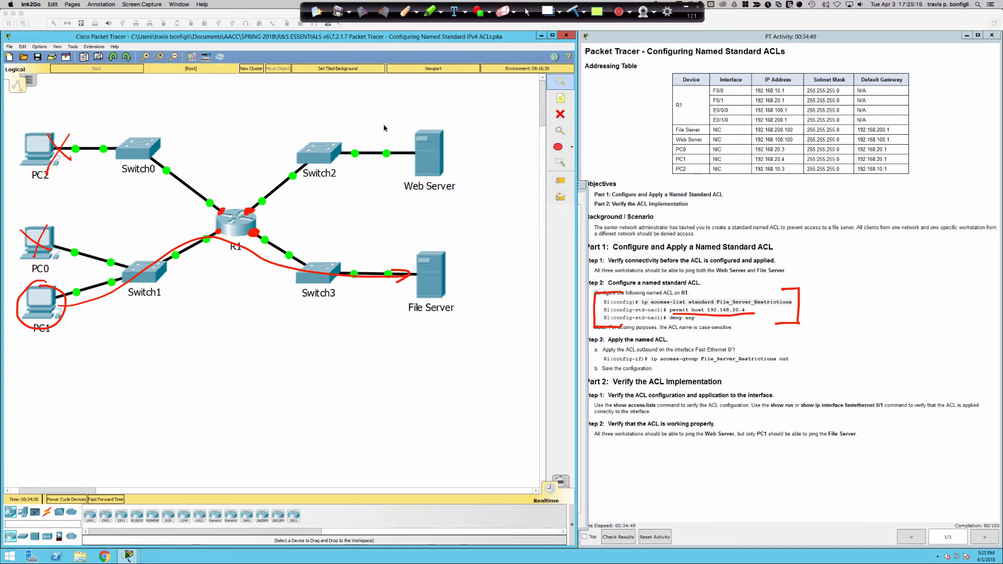
left_click_drag(383, 125, 454, 172)
left_click_drag(450, 134, 405, 176)
Step: Draw red arrows for traffic entering R1 from each switch and leaving toward Switch3, and mark PC1
left_click_drag(299, 182, 276, 205)
mouse_move(210, 186)
left_mouse_down()
mouse_move(214, 206)
mouse_move(220, 199)
left_mouse_up()
left_click_drag(194, 241, 212, 234)
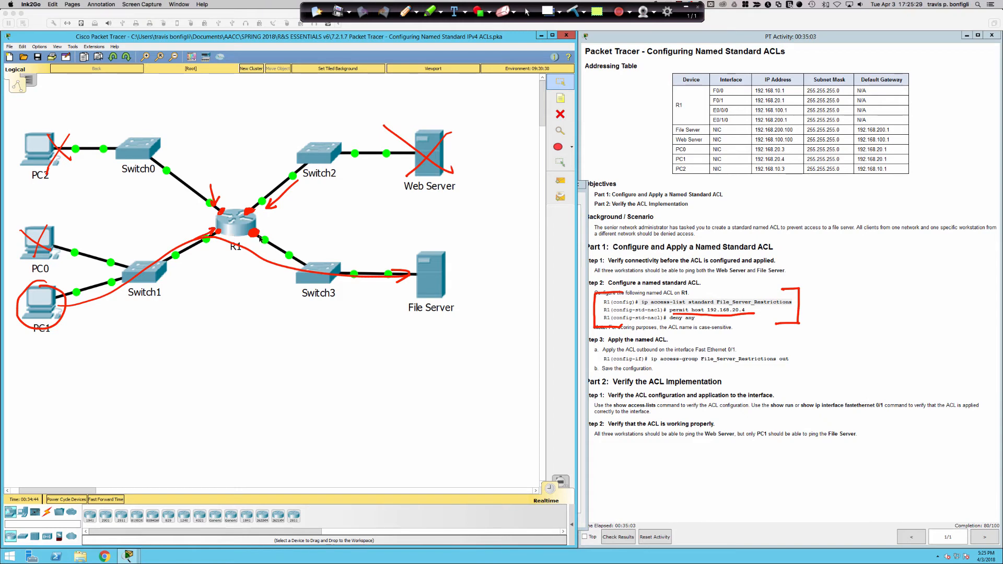
mouse_move(320, 253)
left_mouse_down()
mouse_move(242, 238)
mouse_move(261, 254)
left_mouse_up()
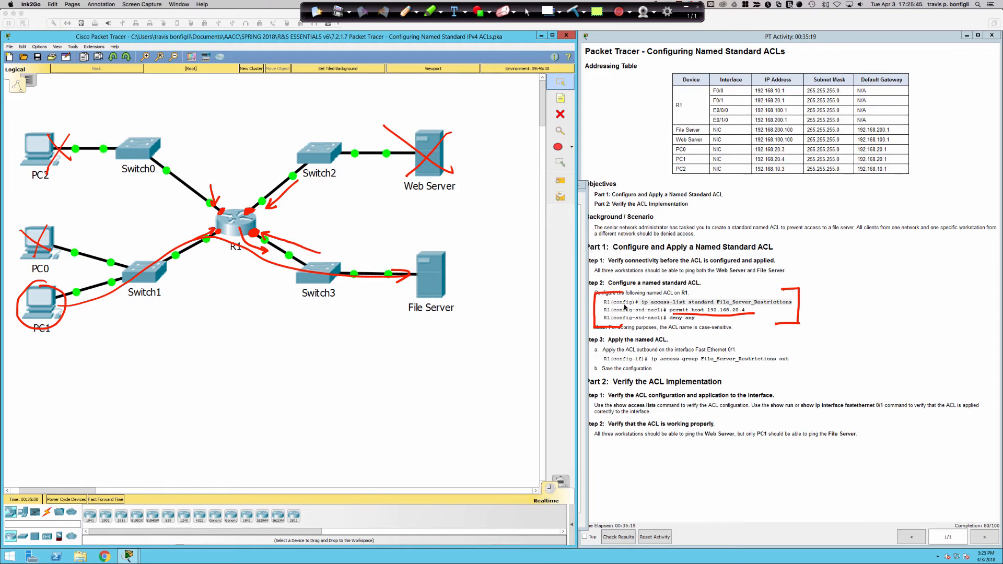
mouse_move(54, 334)
left_mouse_down()
mouse_move(56, 344)
mouse_move(67, 338)
left_mouse_up()
Step: Clear all ink annotations, leave drawing mode, and reopen R1's command line
left_click(573, 10)
left_click(529, 11)
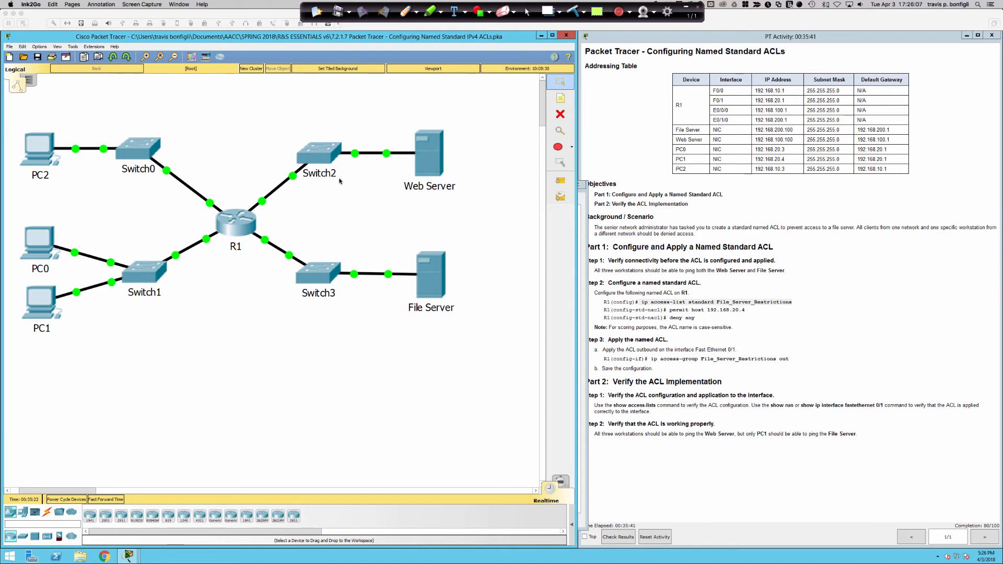
left_click(237, 228)
left_click(237, 228)
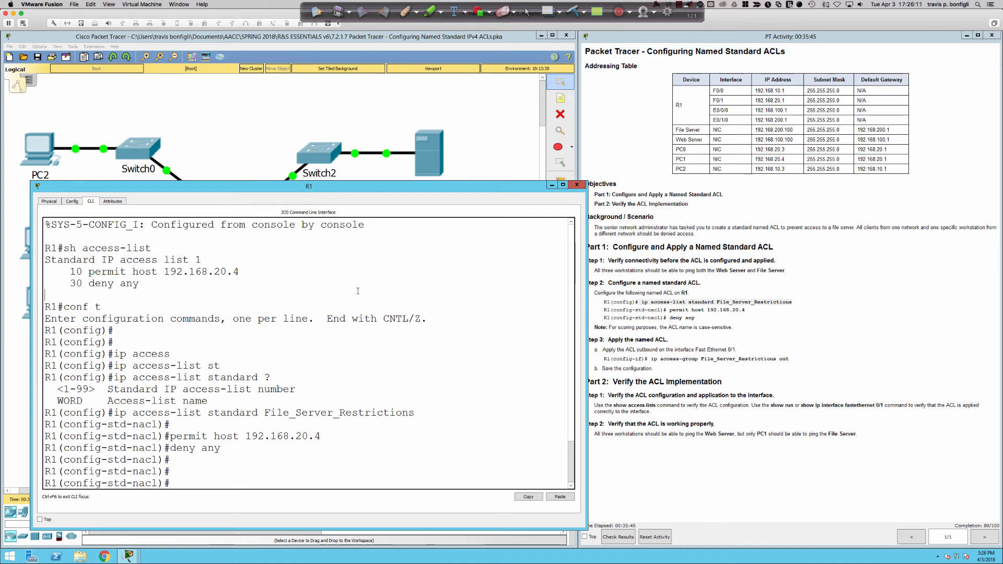
Step: Run do sh ip int bri on R1 and compare the File Server network's interface with the Addressing Table
type("do sh ip int bri")
key("Return")
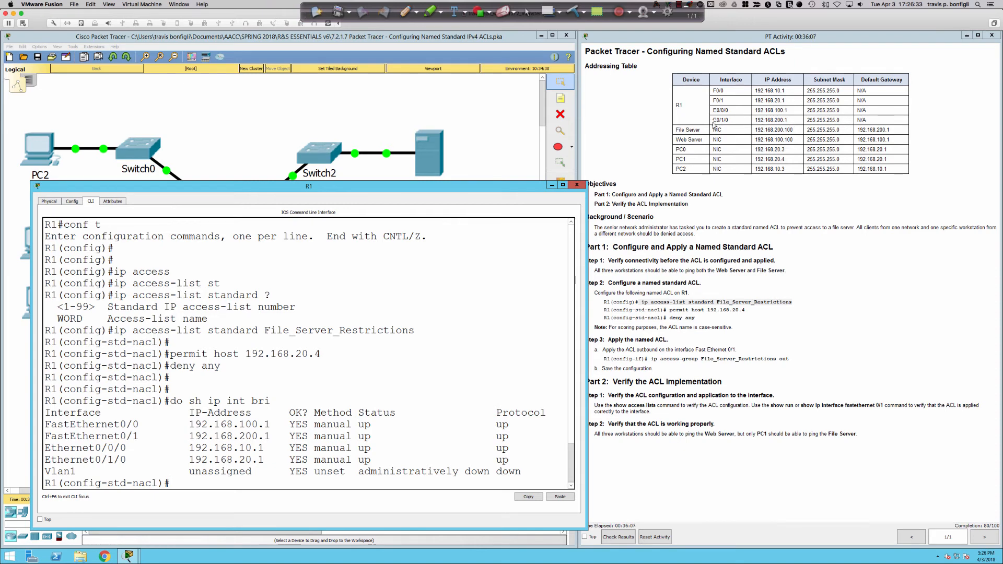
left_click_drag(713, 120, 727, 120)
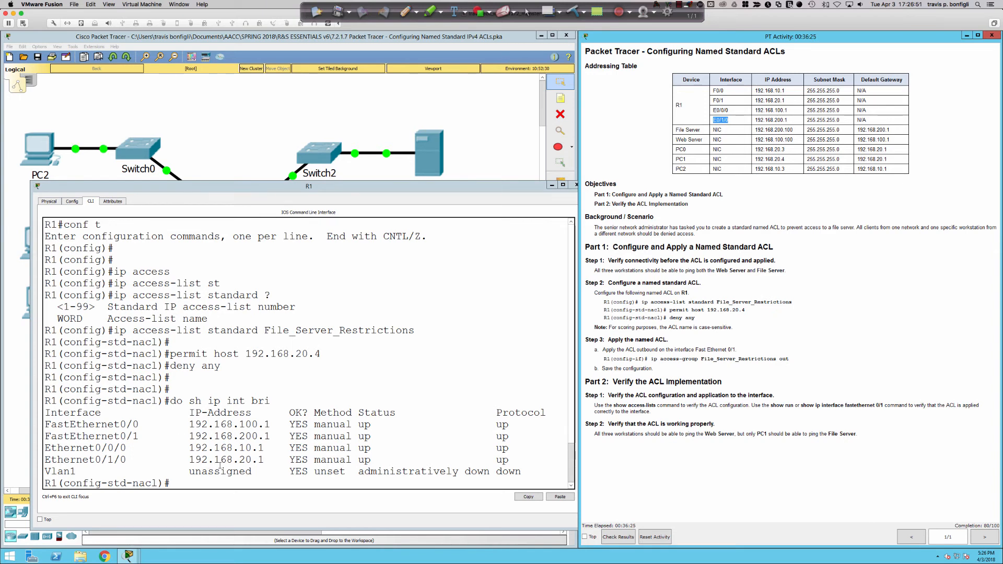
left_click_drag(50, 435, 277, 436)
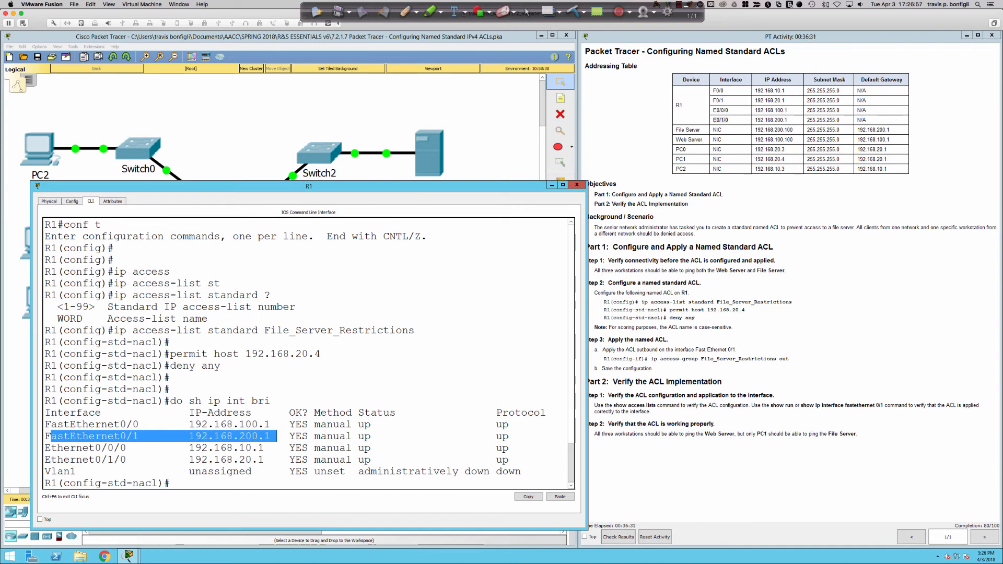
left_click(378, 403)
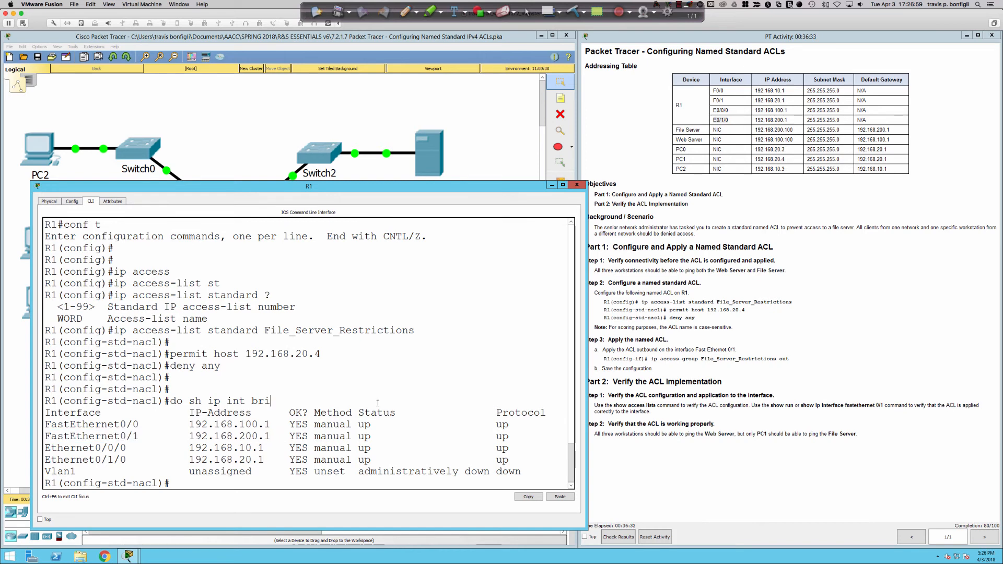
Step: Enter interface configuration for fa0/1 and list the options of the ip access-group command
type("int fa0/1")
key("Return")
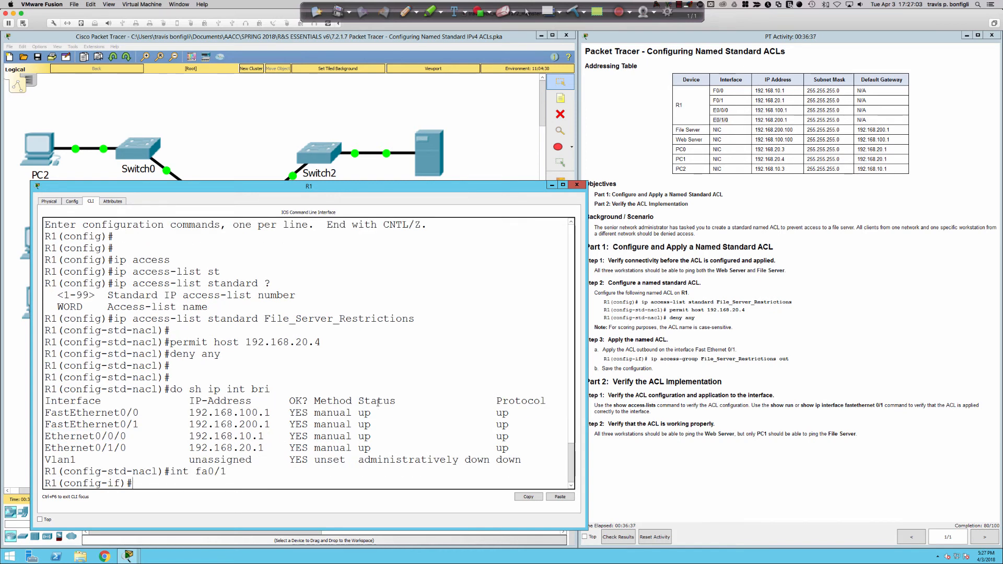
type("ip acc")
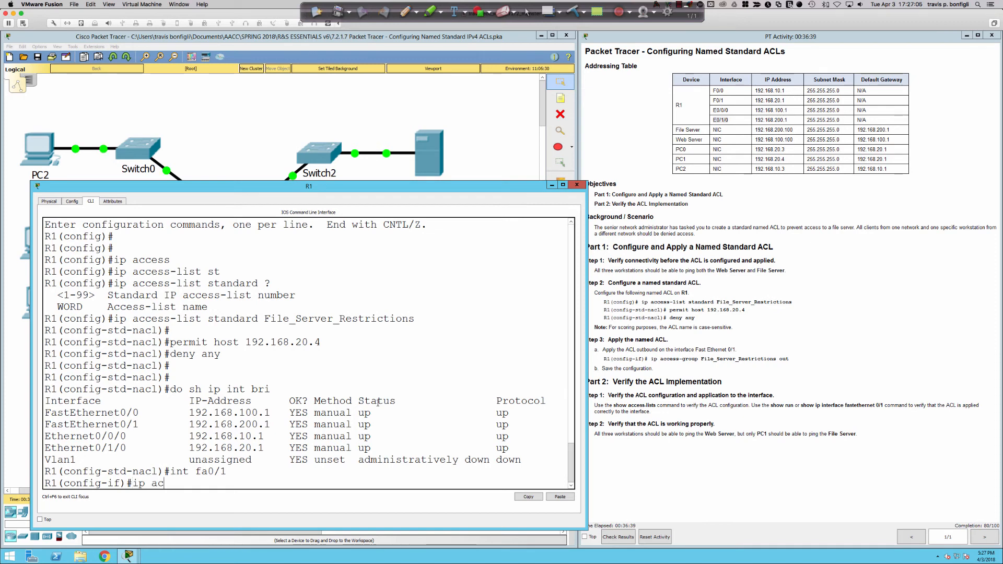
key("Tab")
type("?")
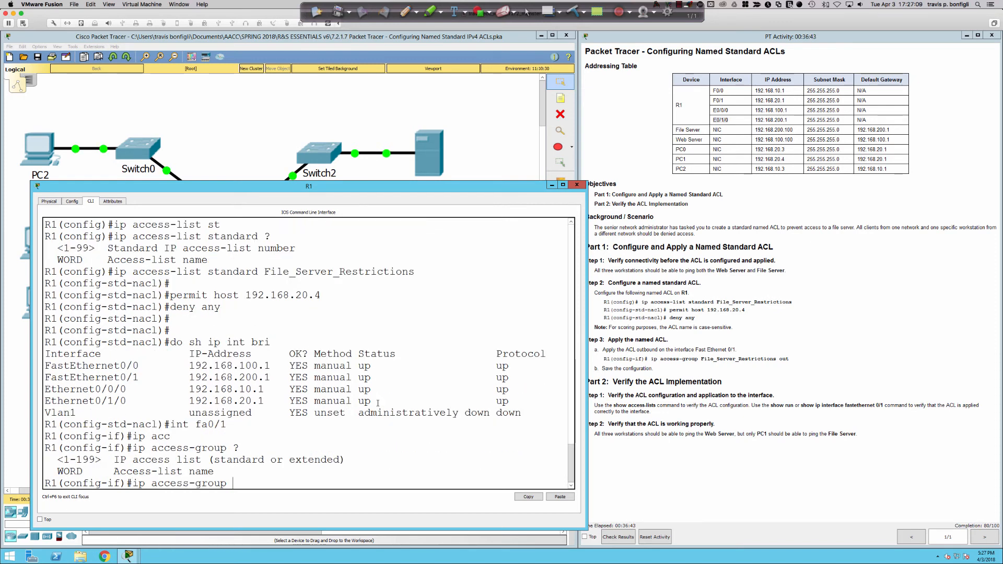
Step: Apply the File_Server_Restrictions ACL outbound on fa0/1, matching the name's capitalization
type("File_Server_")
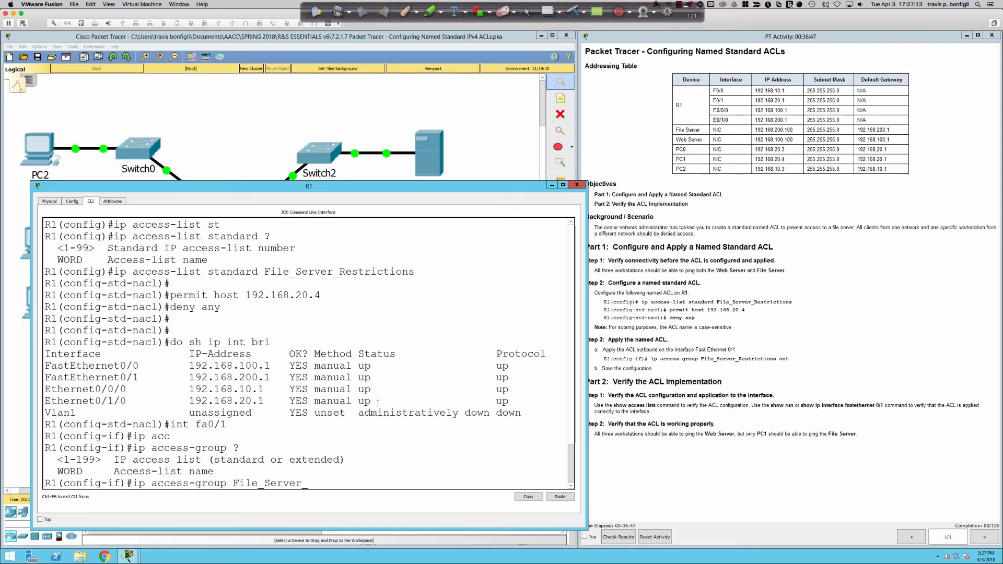
type("re")
key("BackSpace")
key("BackSpace")
type("Restrictions")
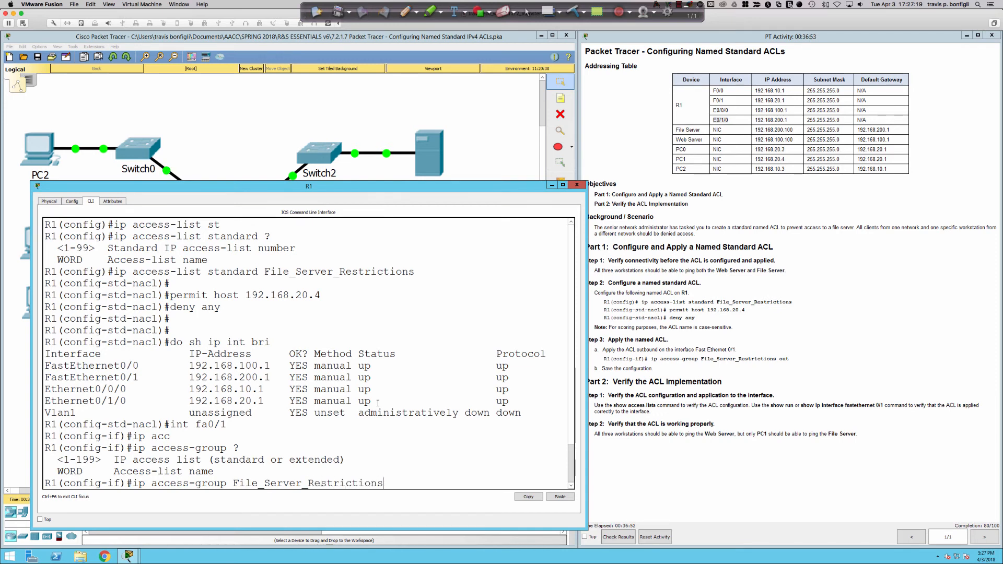
type(" out")
key("Return")
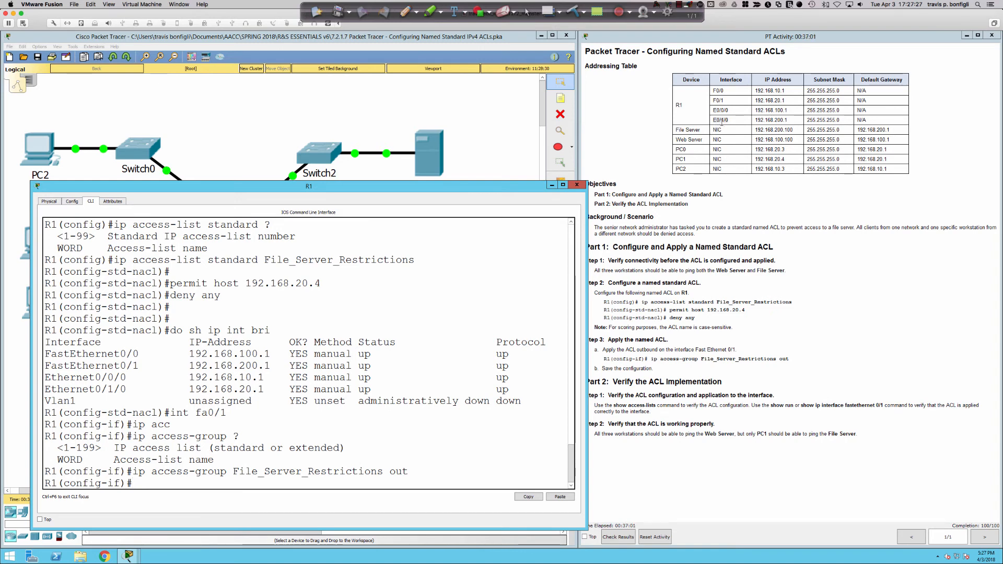
Step: Compare the F0/1 and E0/1/0 interface entries for R1 in the Addressing Table
left_click(720, 100)
double_click(719, 100)
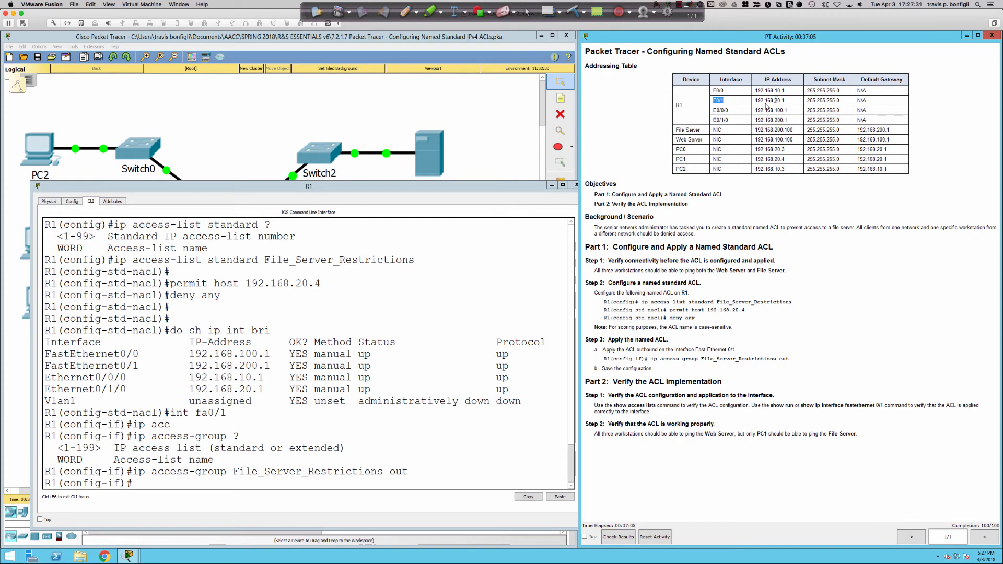
left_click_drag(728, 120, 725, 99)
Step: Exit R1's interface configuration to privileged EXEC mode with the end command
left_click(440, 414)
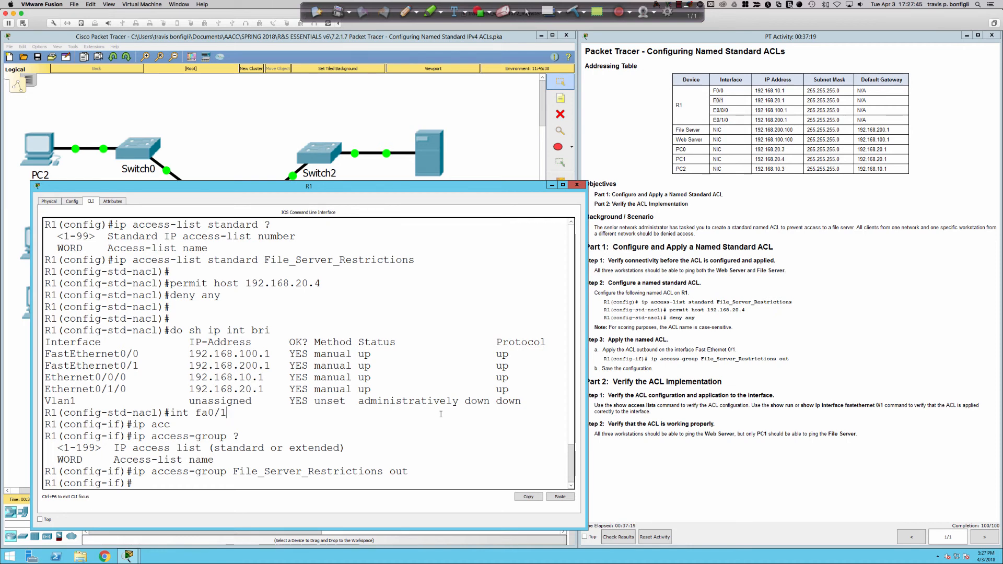
type("end")
key("Return")
key("Return")
key("Return")
key("Return")
key("Return")
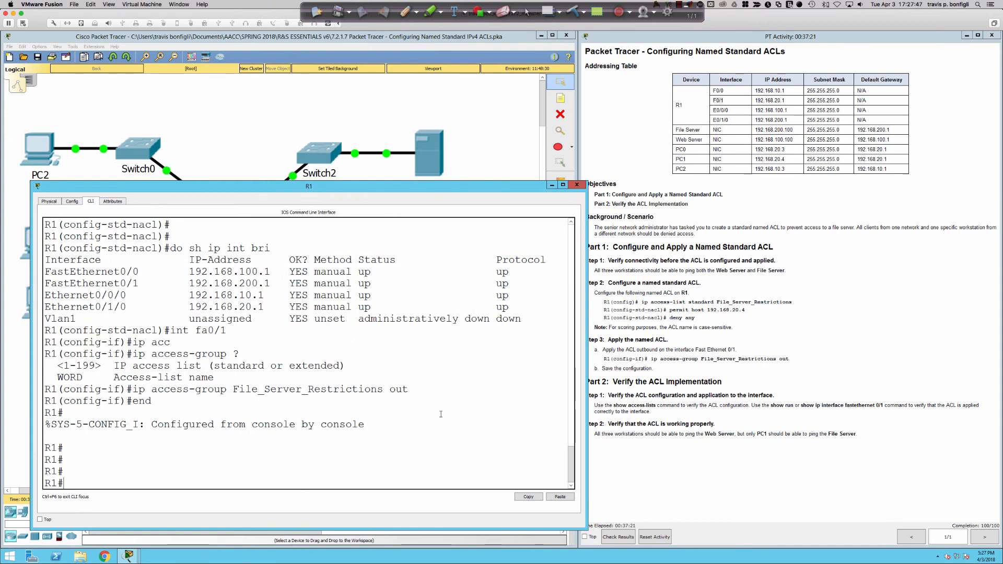
Step: Show R1's access lists and highlight the File_Server_Restrictions entries
type("sh access-list")
key("Tab")
key("Return")
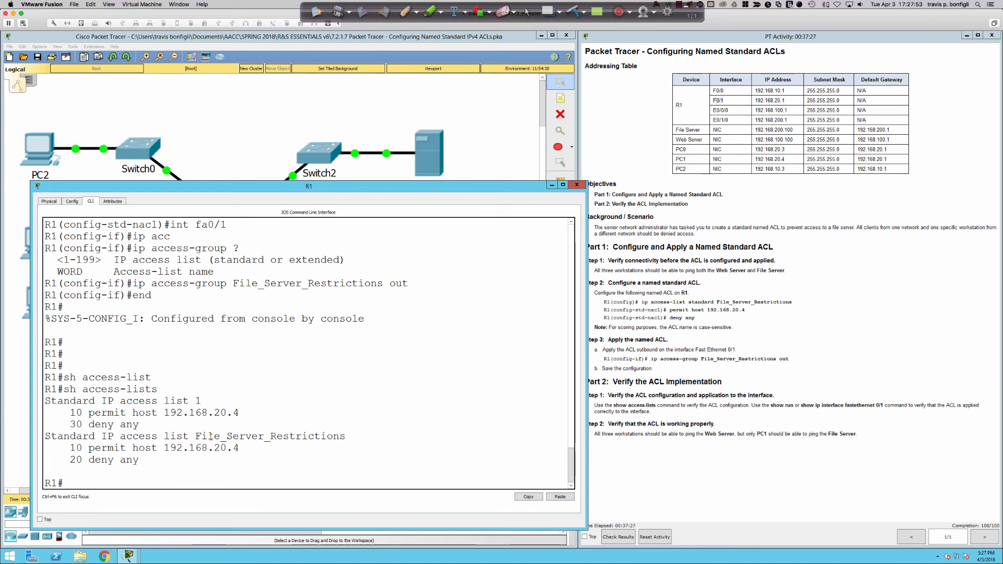
left_click_drag(138, 461, 46, 436)
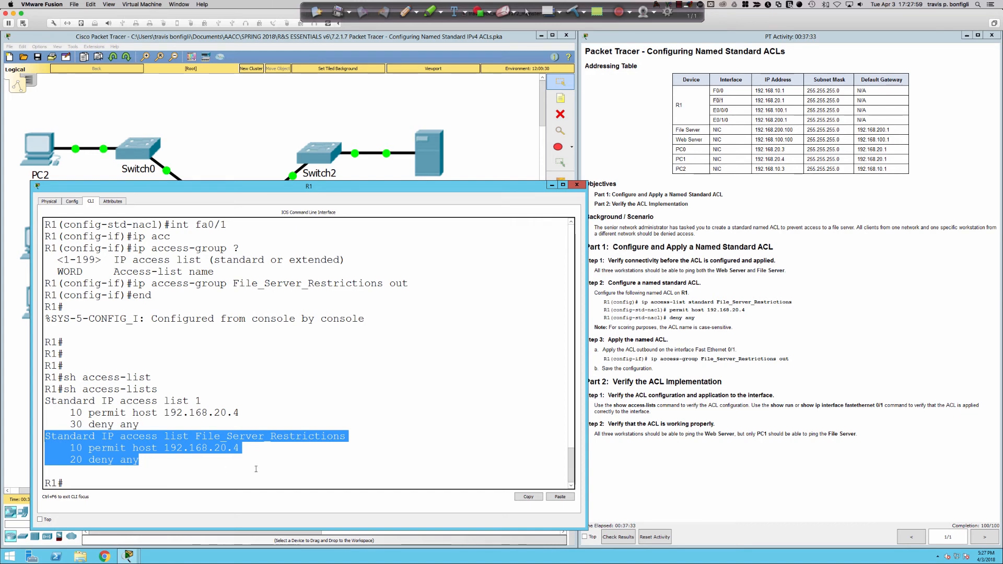
left_click(144, 460)
Step: Show the IP interface details of fa0/1 on R1 to check which ACL is applied
key("Return")
key("Return")
key("Return")
type("sh ip inter")
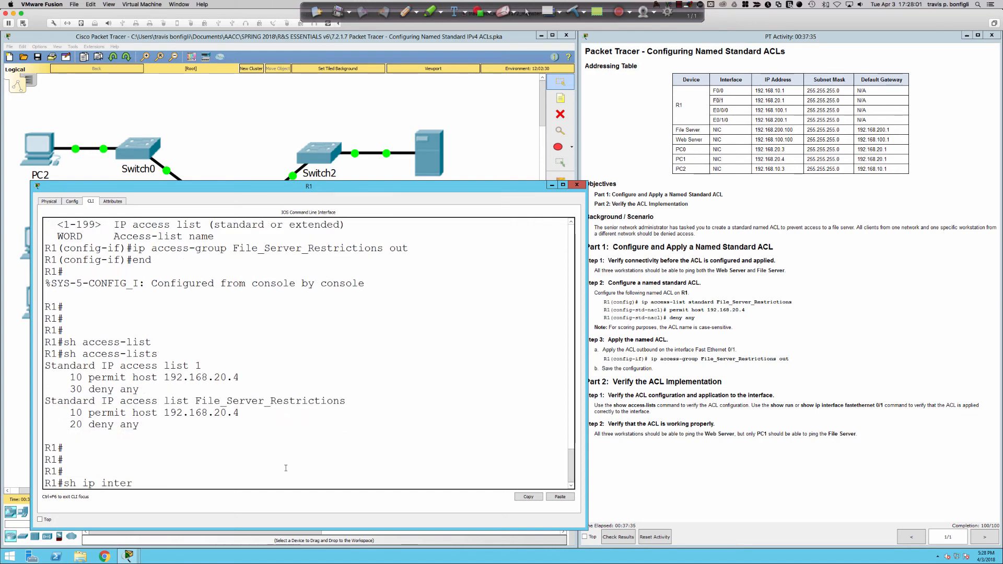
key("Tab")
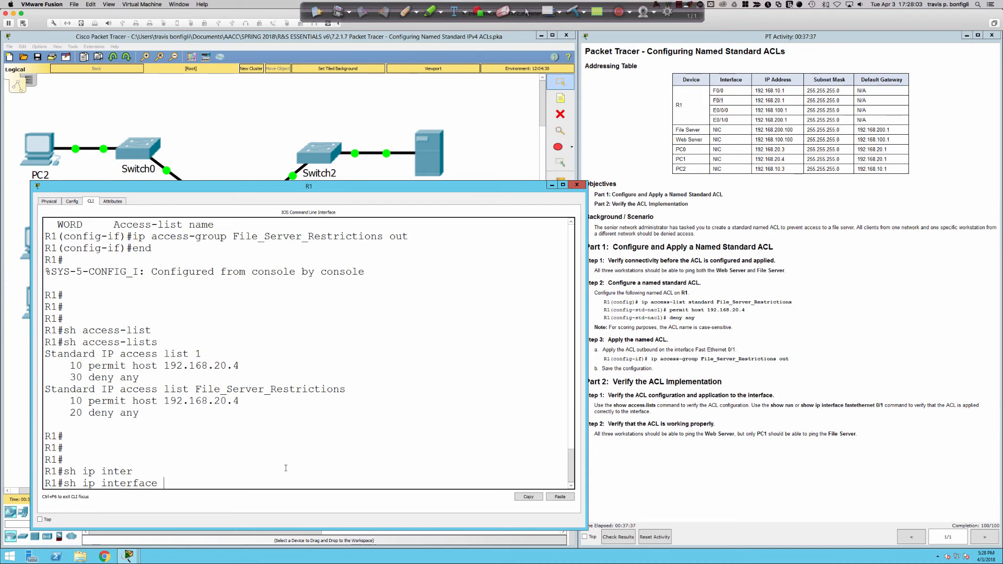
type("fa0/1")
key("Return")
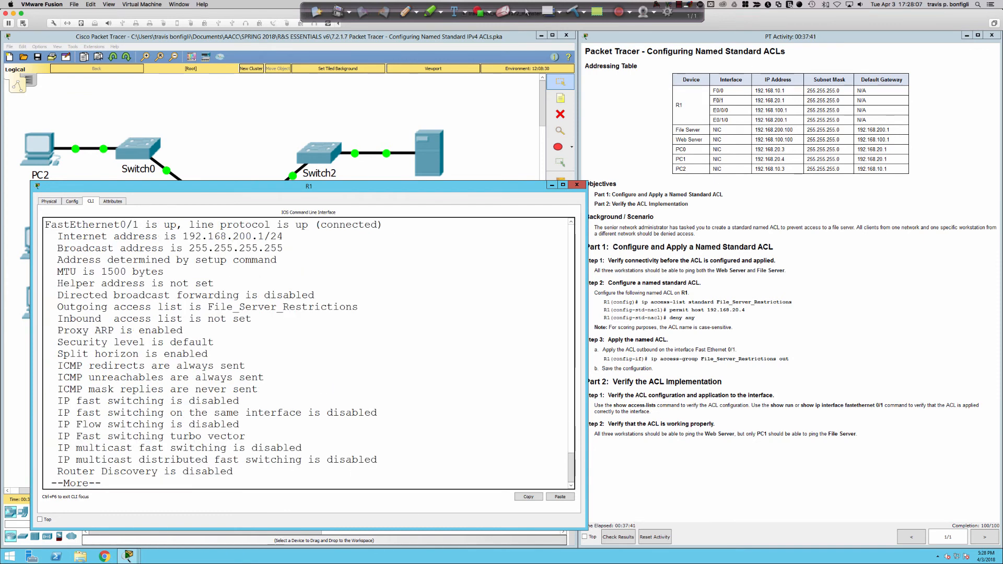
Step: Review the rest of fa0/1's IP interface output on R1 and highlight its outgoing access list line
left_click_drag(807, 406, 892, 406)
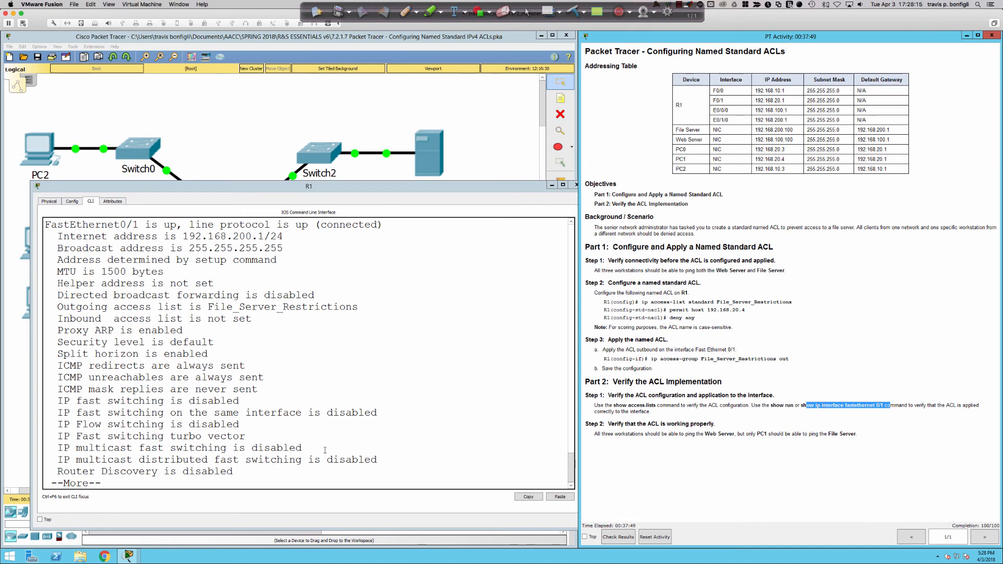
left_click(430, 438)
key("space")
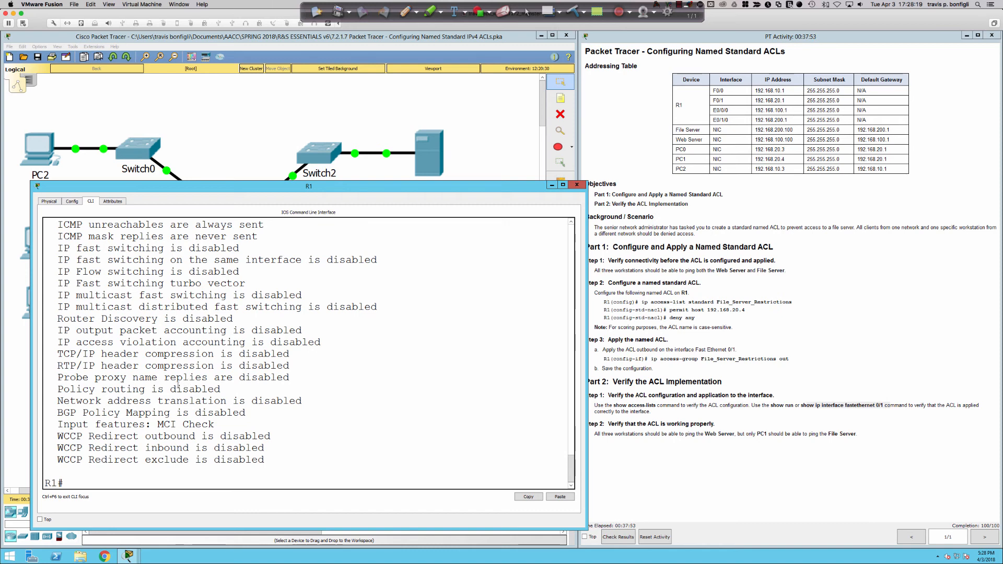
scroll(198, 386, "up", 2)
scroll(178, 386, "up", 1)
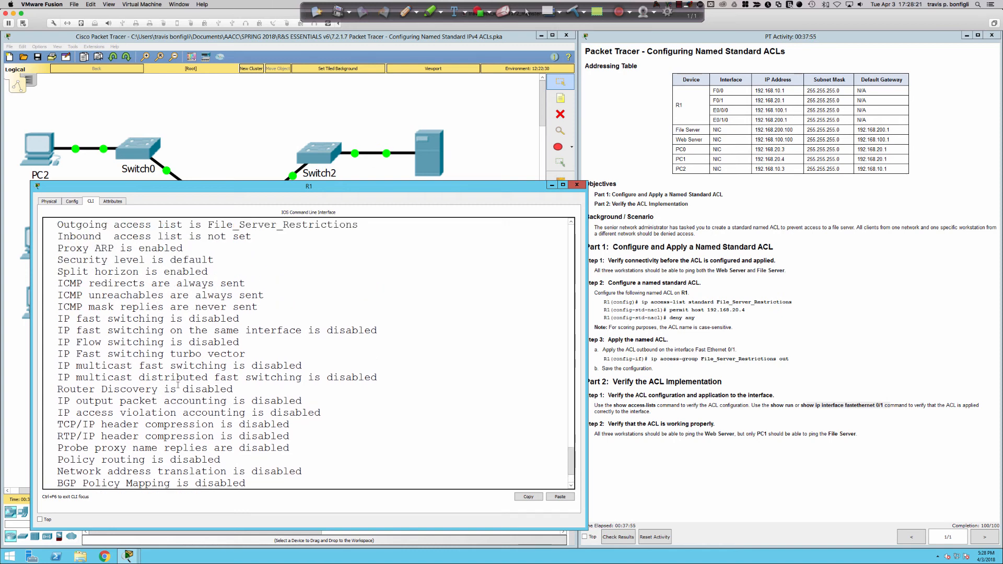
scroll(178, 386, "up", 1)
scroll(178, 386, "up", 1)
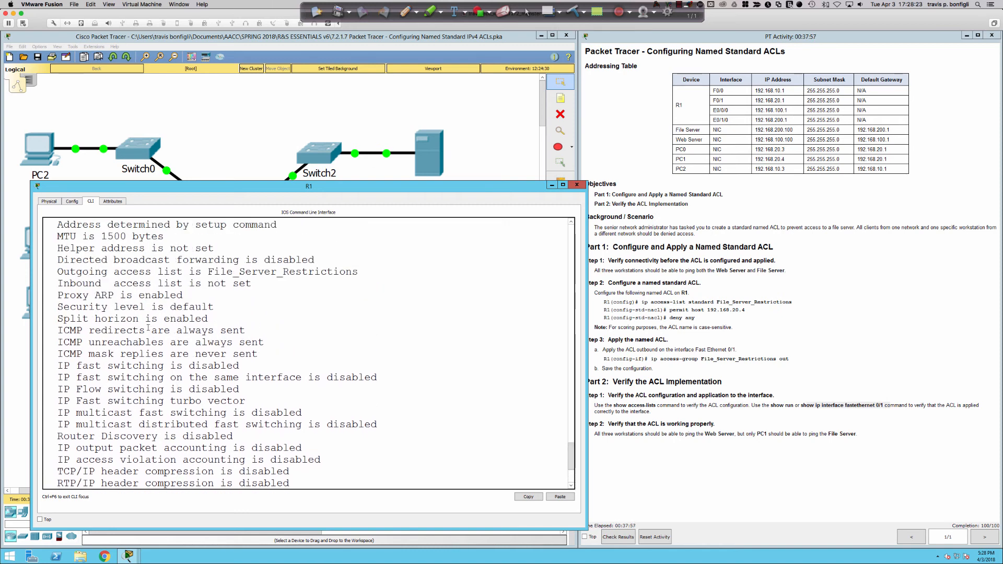
left_click_drag(56, 271, 359, 273)
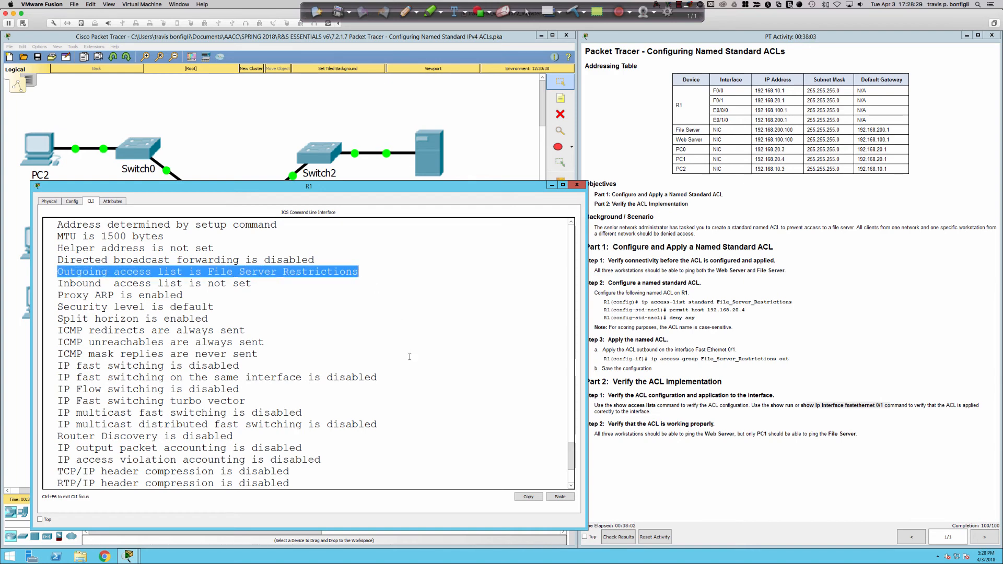
Step: Save R1's running configuration with the wri mem command
key("space")
type("w")
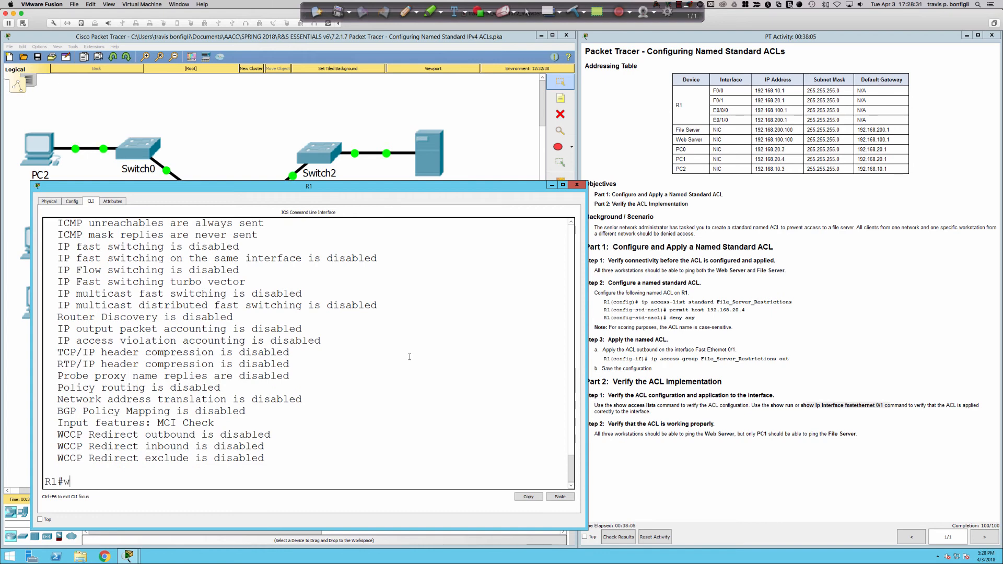
type("r mem")
key("Return")
Step: Ping the Web Server at 192.168.100.100 and the File Server at 192.168.200.100 from PC2's command prompt
left_click(118, 150)
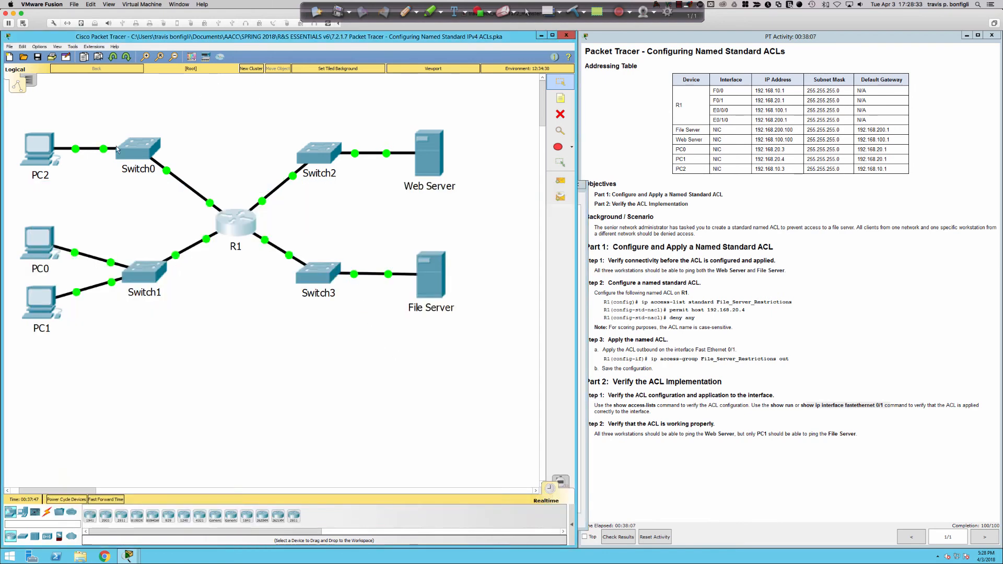
left_click(44, 153)
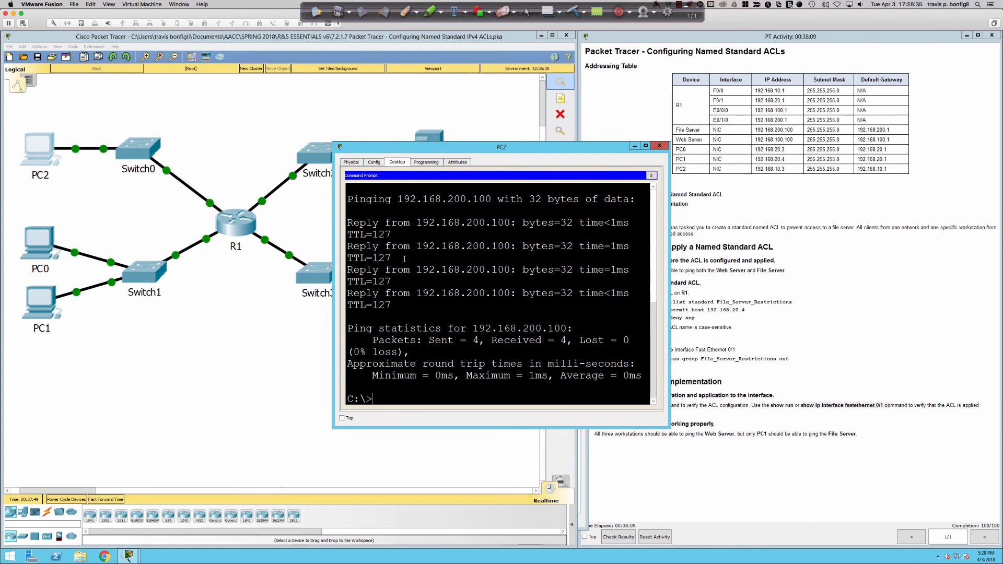
key("Up")
key("Return")
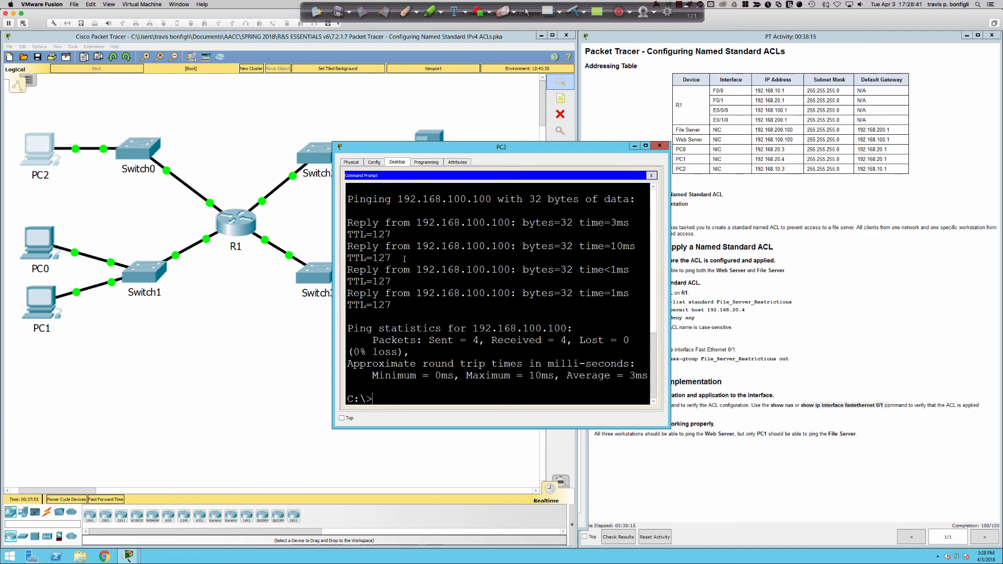
type("ping 192.168.200.100")
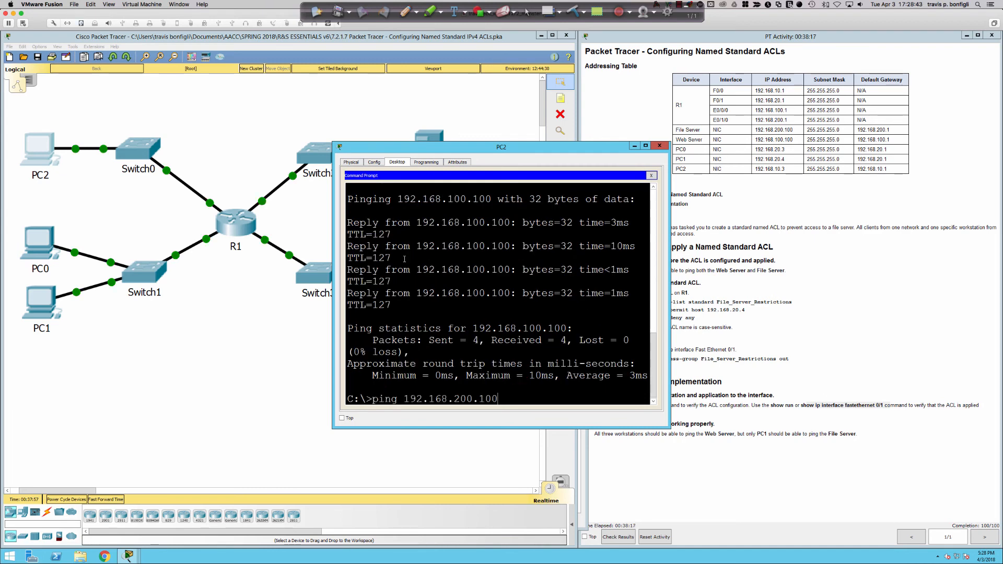
key("Return")
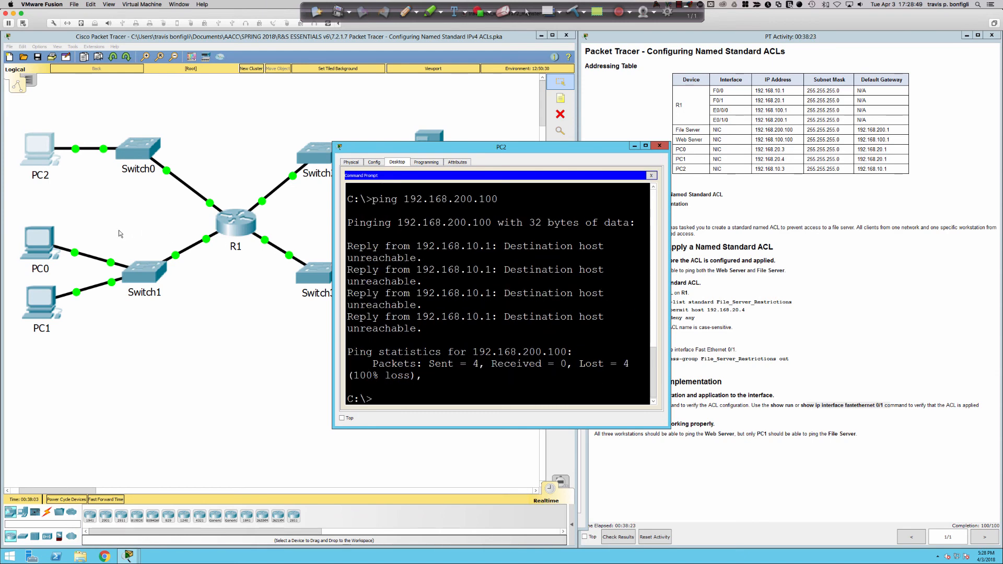
Step: Ping the Web Server at 192.168.100.100 from PC0's command prompt
left_click(47, 244)
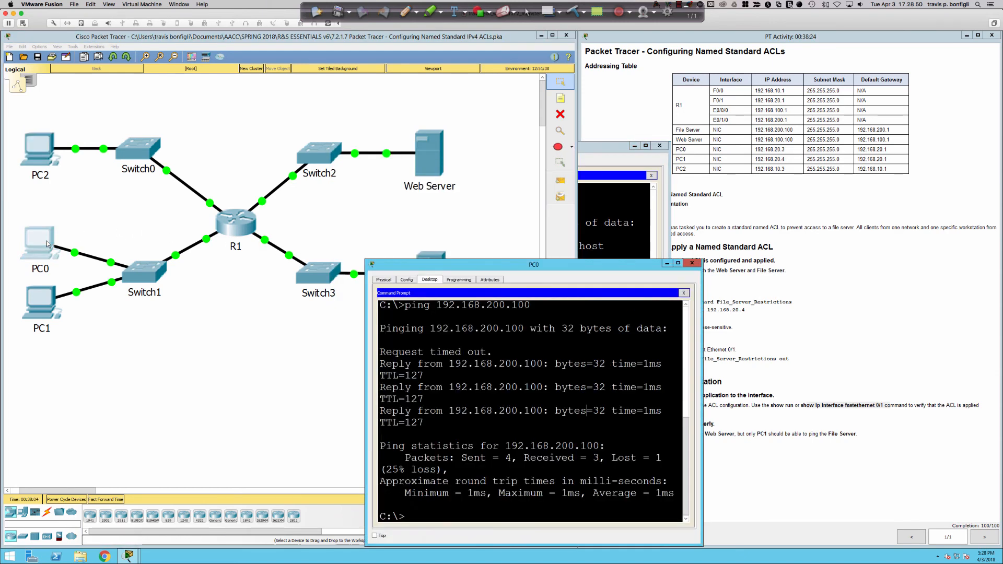
left_click(560, 351)
key("Up")
key("Return")
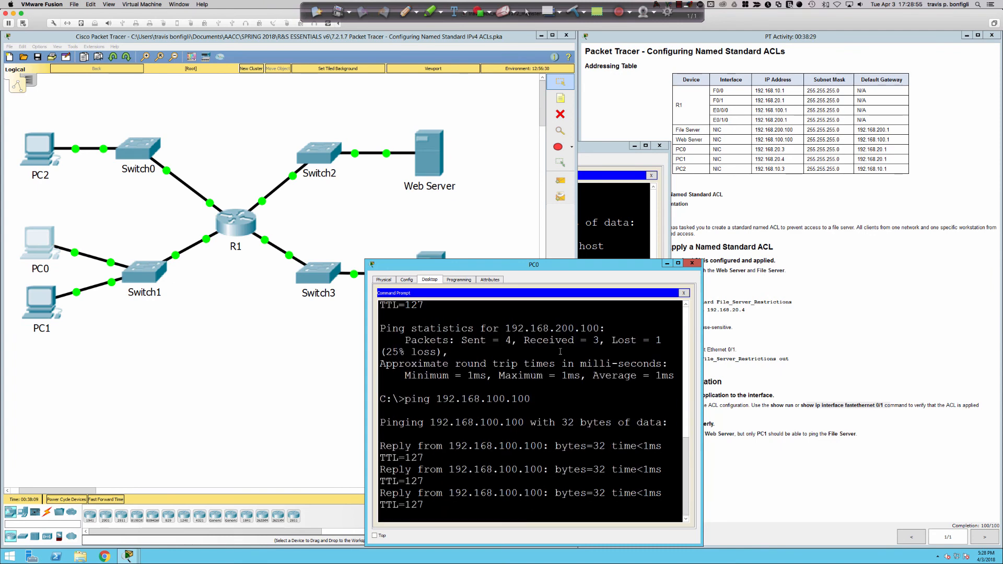
Step: Ping the File Server at 192.168.200.100 from PC0 and highlight the address that sends the replies
key("Up")
key("Left")
key("Left")
key("Left")
key("Left")
key("Left")
key("Left")
key("BackSpace")
type("2")
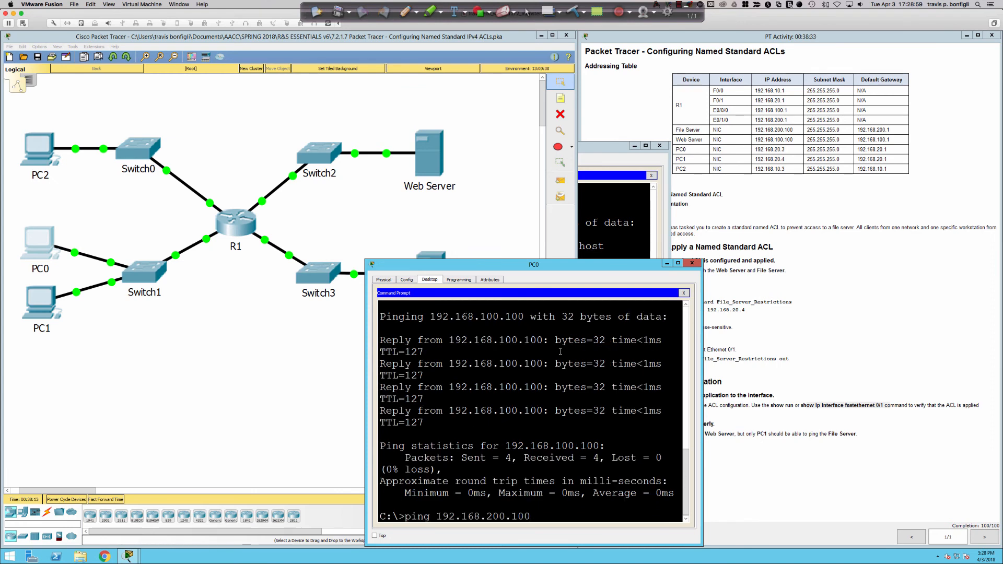
key("Return")
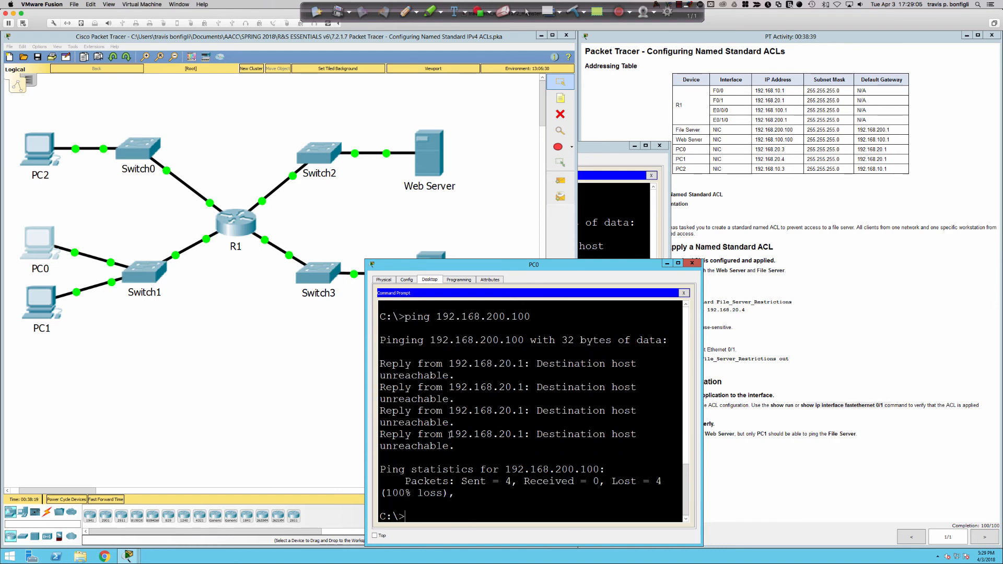
left_click_drag(449, 434, 524, 435)
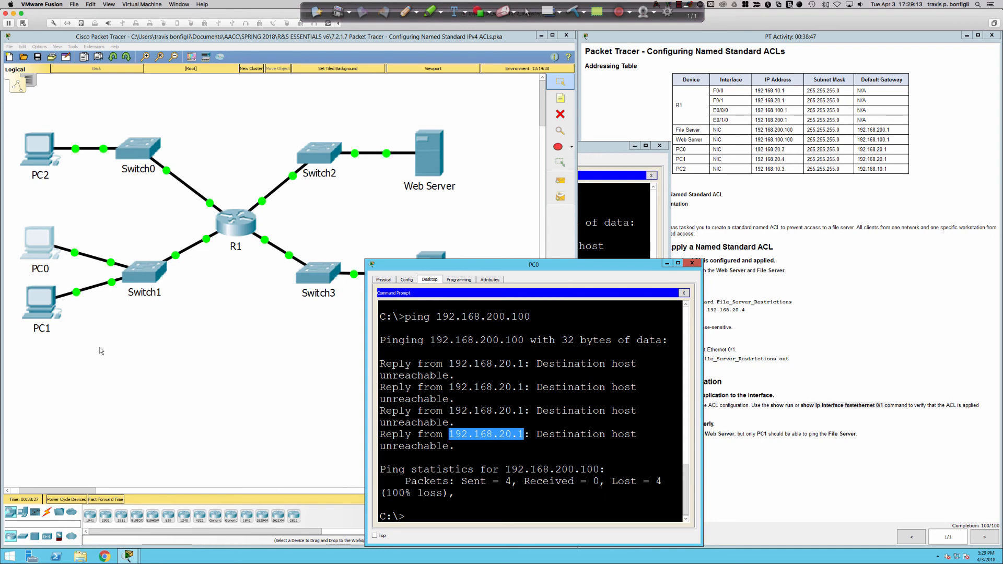
Step: Ping the Web Server at 192.168.100.100 and the File Server at 192.168.200.100 from PC1's command prompt
left_click(44, 312)
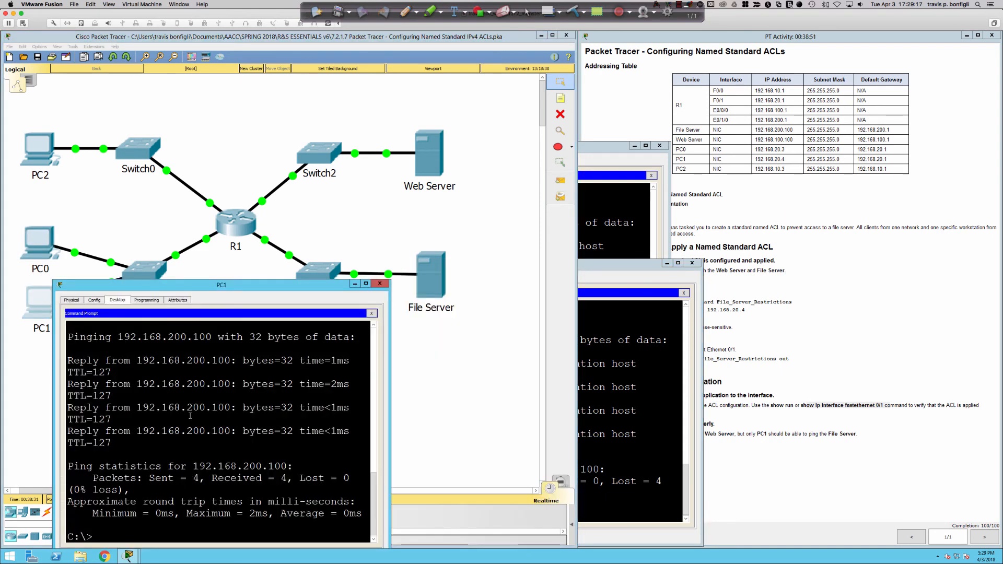
key("Up")
key("Up")
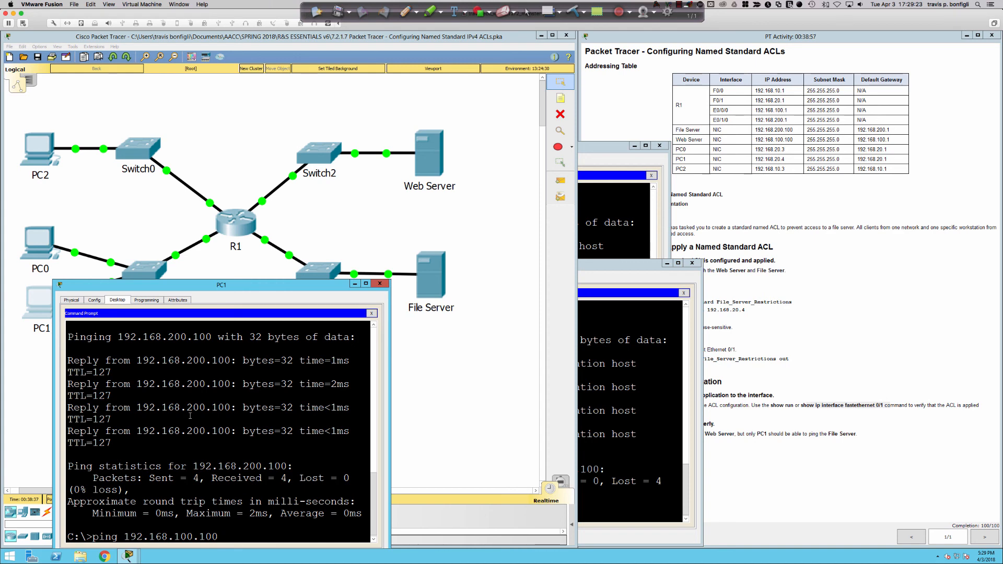
key("Return")
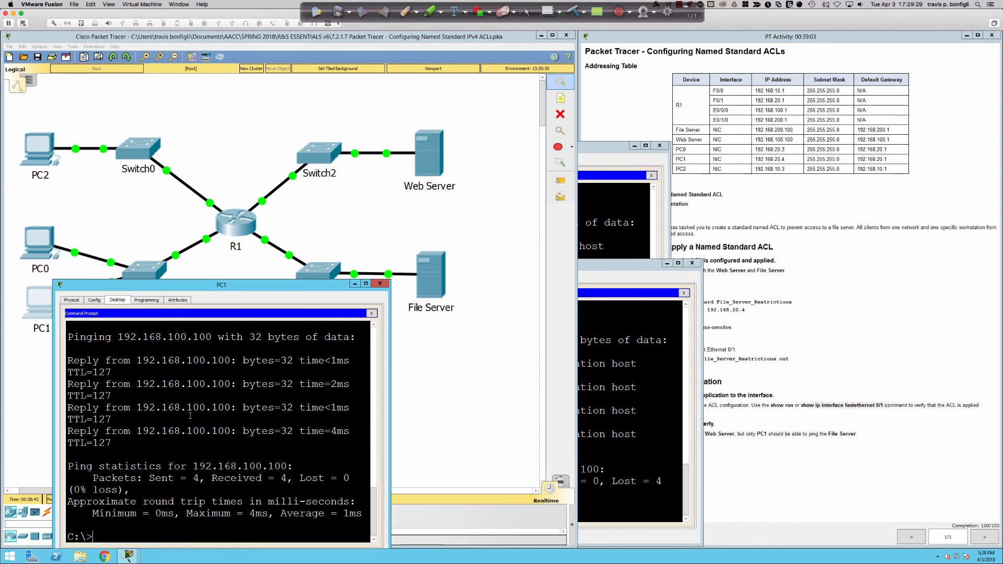
key("Up")
key("Up")
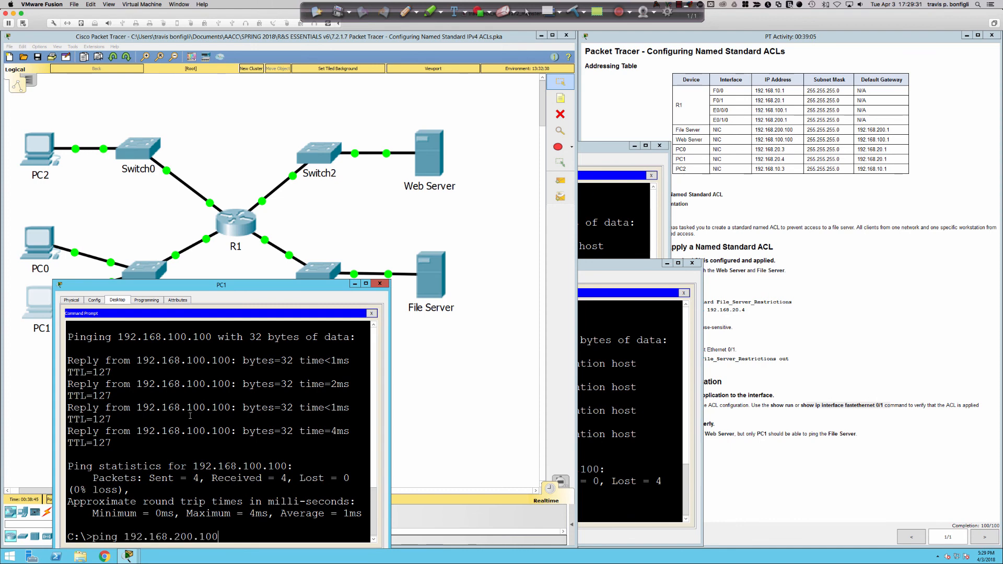
key("Return")
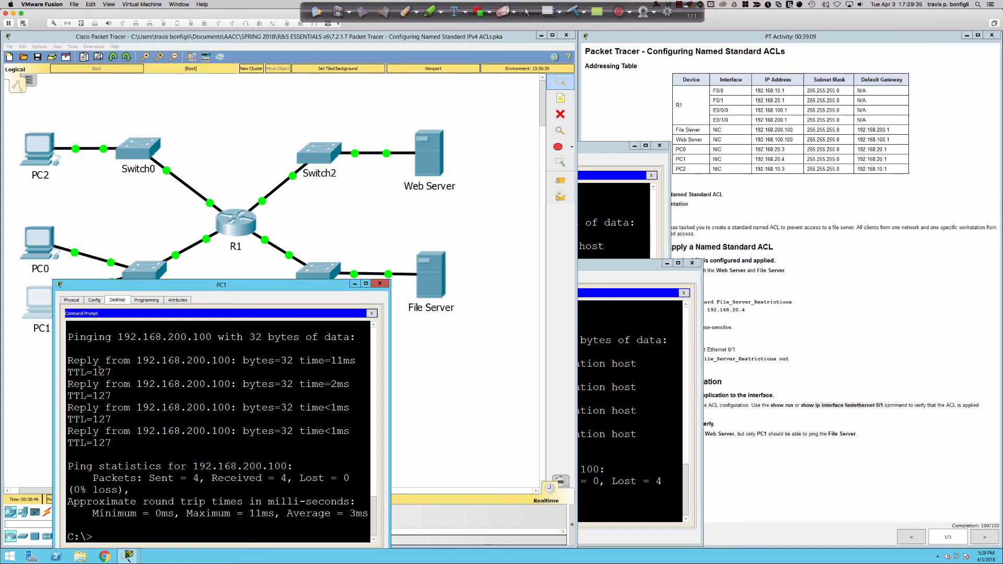
Step: Show R1's access lists again and highlight the match counts of the File_Server_Restrictions deny and permit entries
left_click(230, 240)
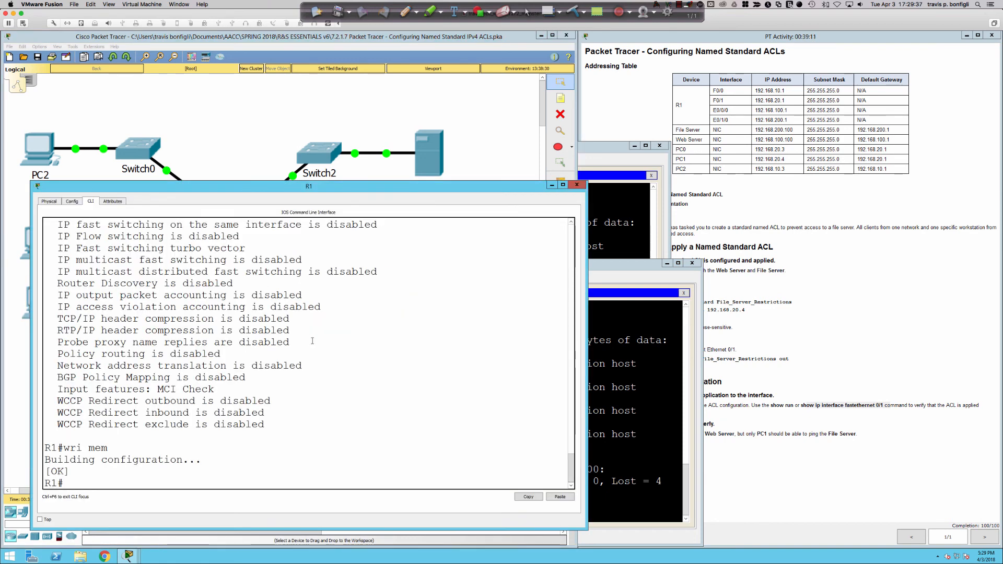
type("sh access-list")
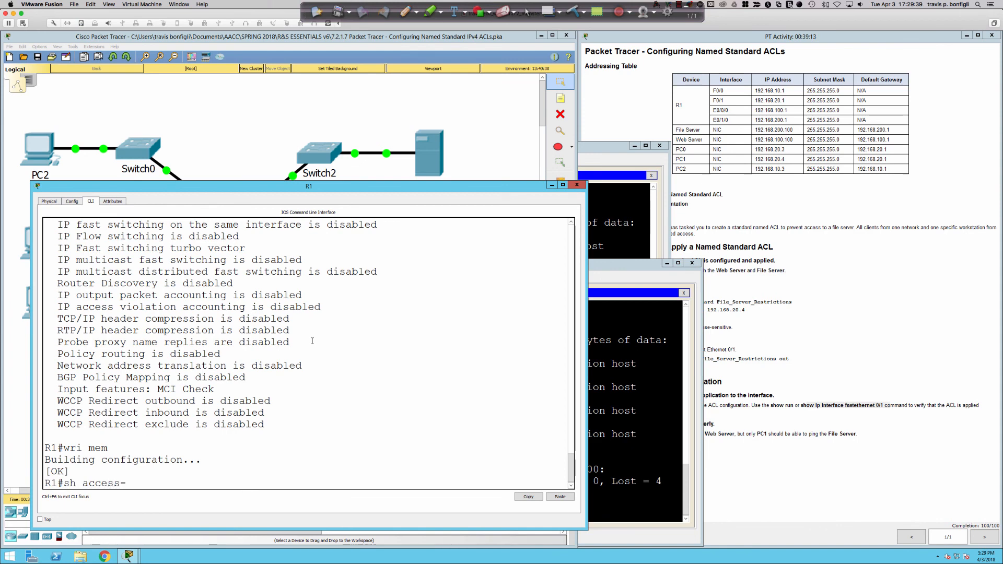
key("Return")
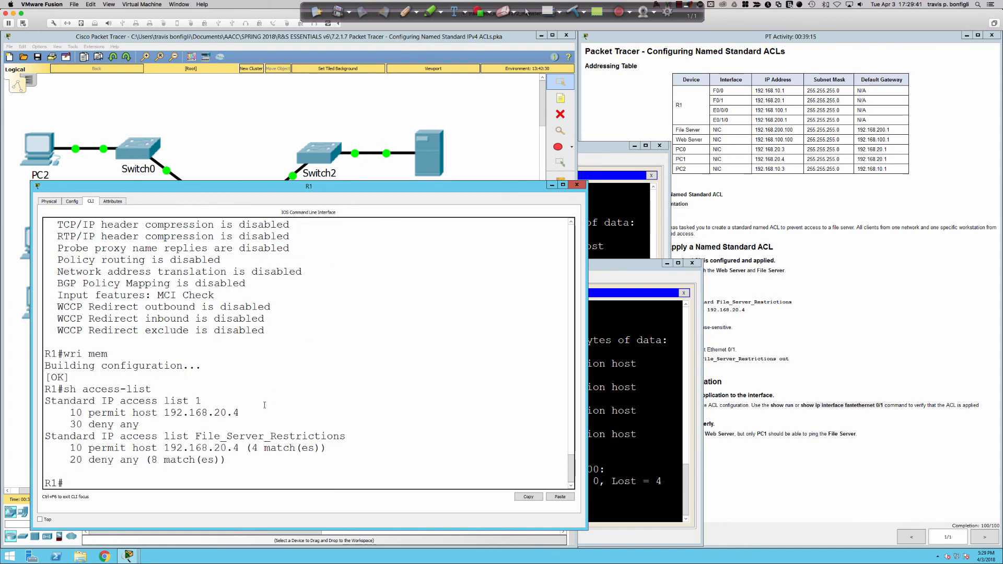
left_click_drag(151, 460, 220, 464)
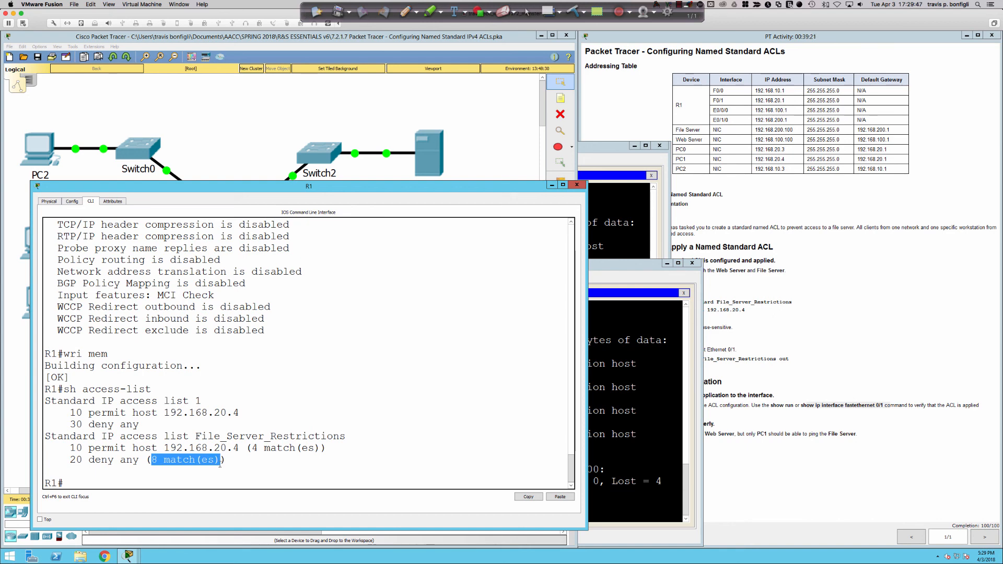
left_click_drag(165, 450, 329, 448)
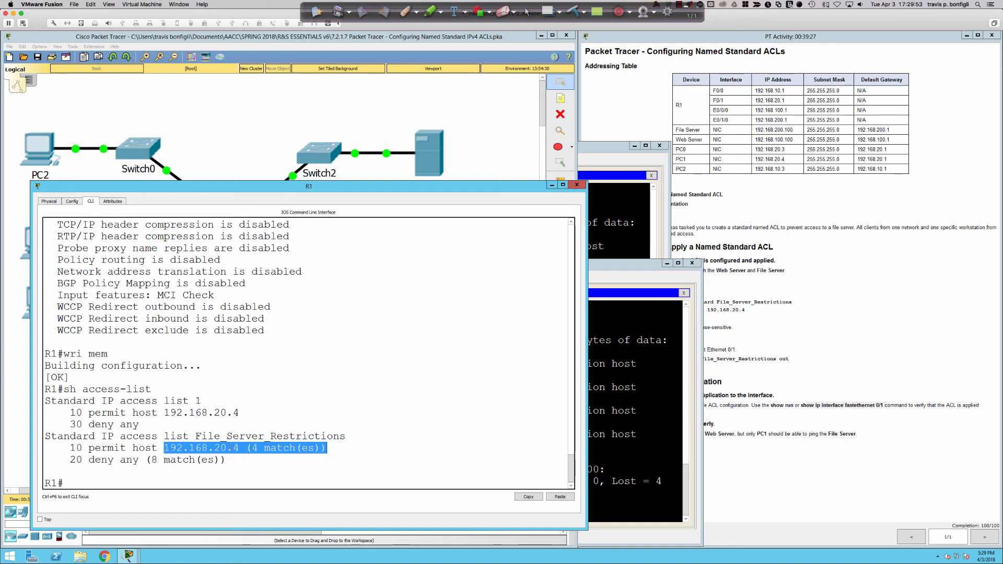
Step: Bring the activity instructions forward, and switch to the presentation showing the Packet Tracer 7.2.1.7 title slide
left_click(777, 392)
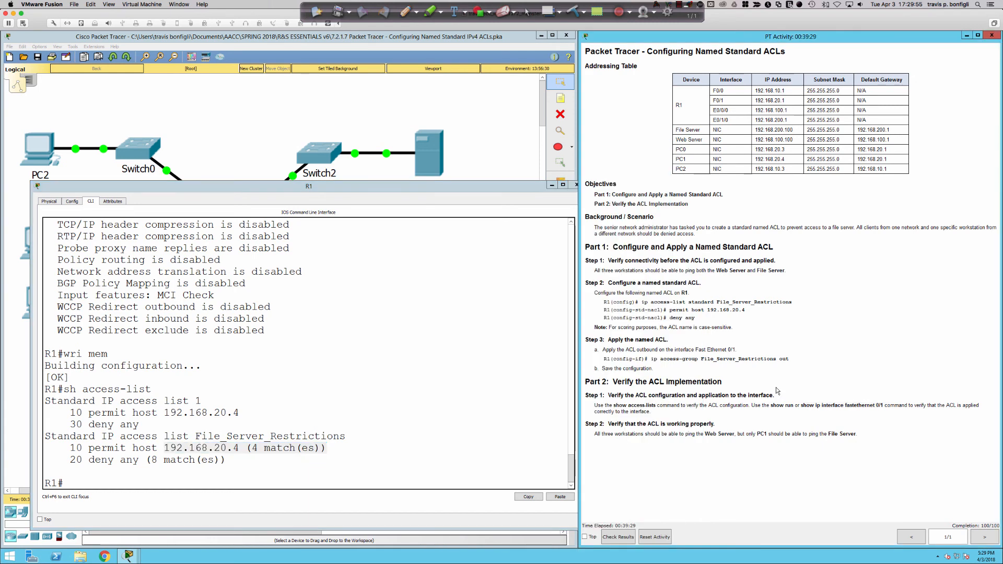
key("super+Tab")
key("super+Tab")
key("super+Tab")
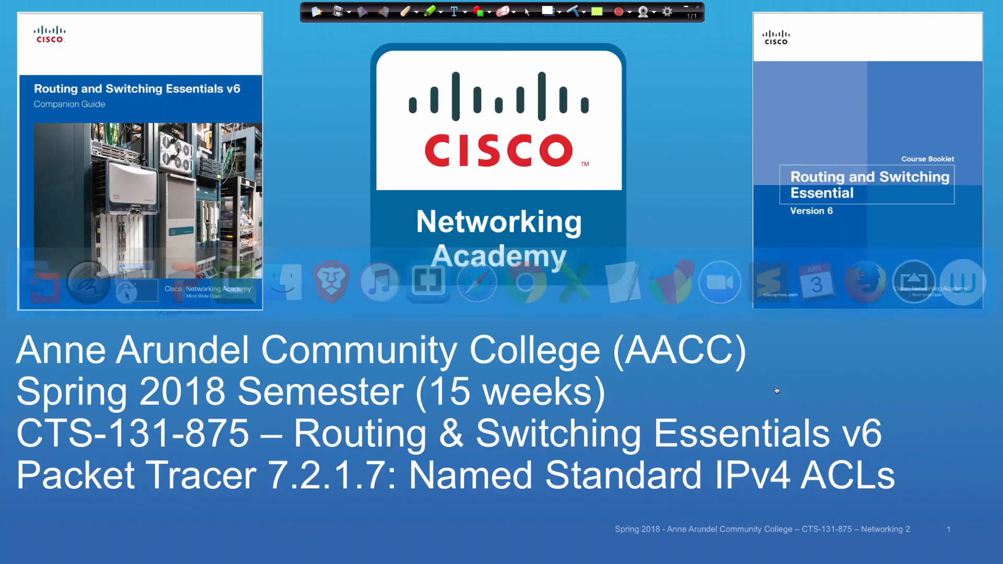